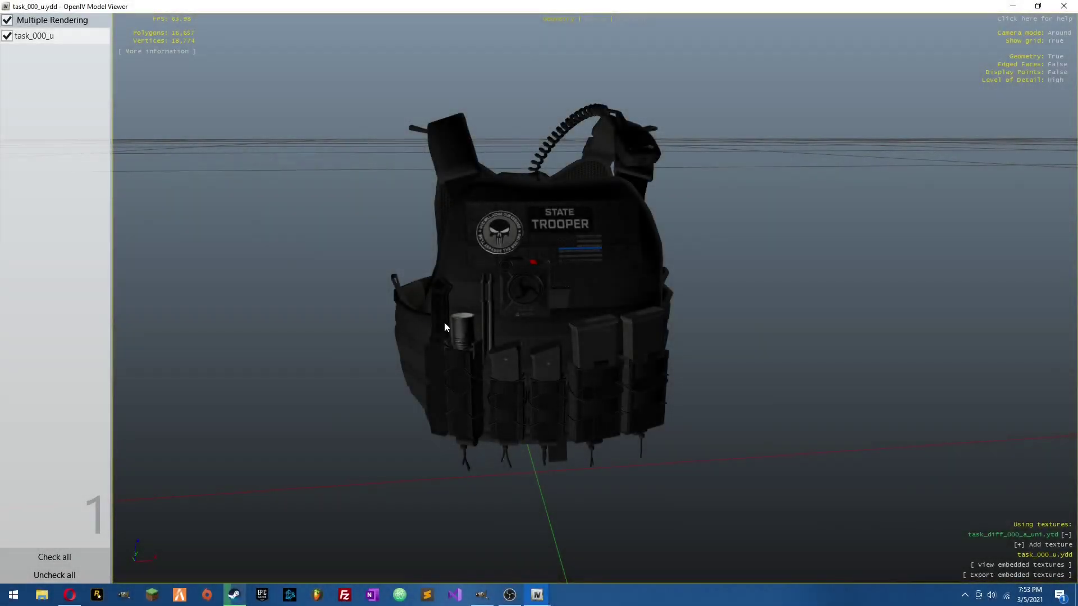
- Orbit the STATE TROOPER vest model to inspect its front, top, sides and back
drag(443, 320, 414, 287)
drag(414, 239, 627, 302)
drag(434, 274, 637, 289)
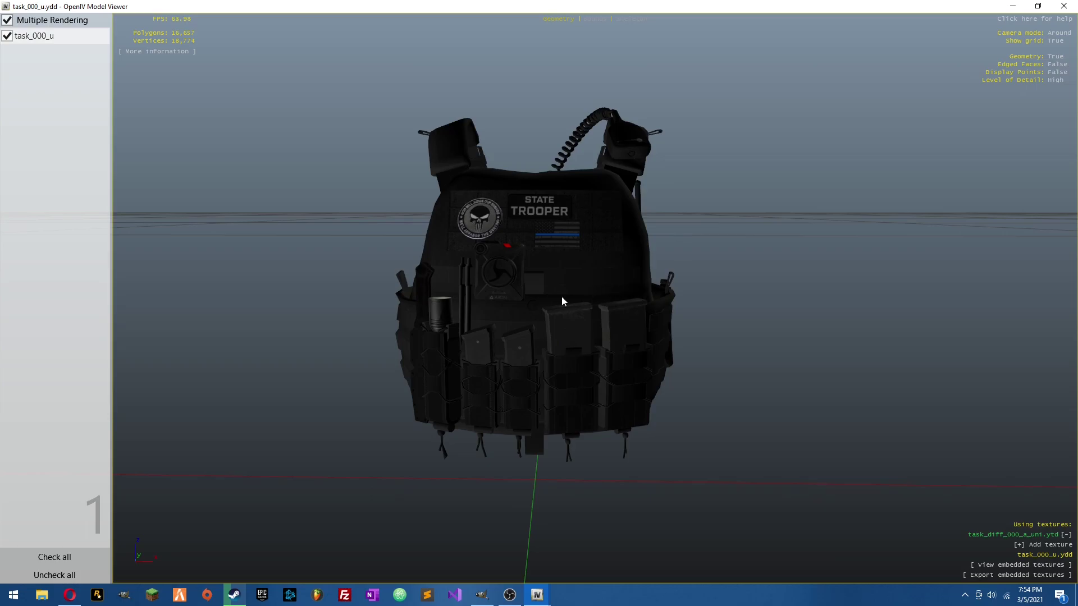
drag(492, 320, 281, 225)
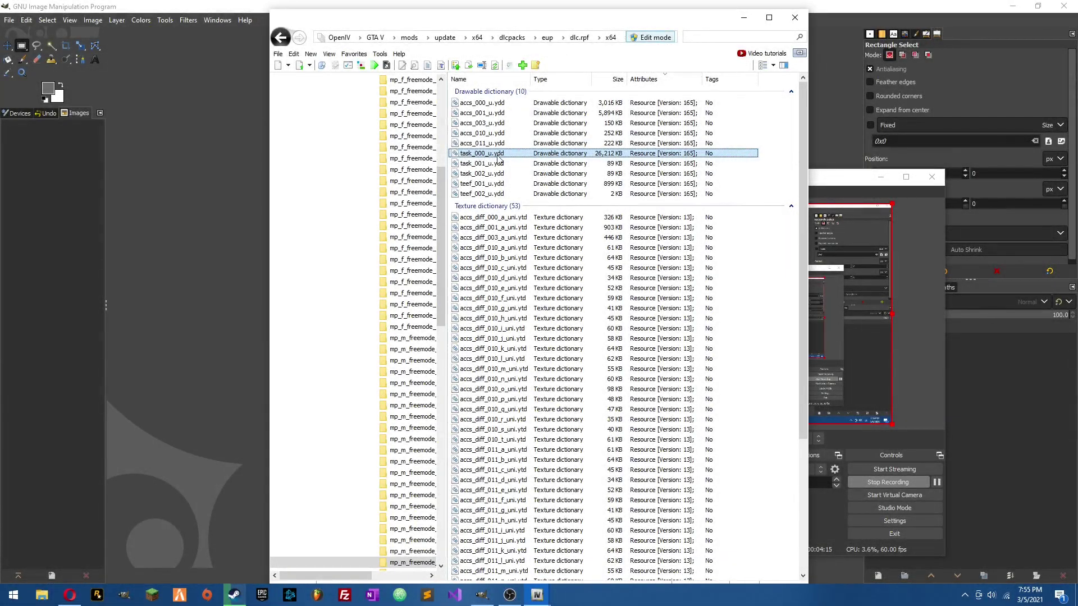
- Export the task_diff_000_a_uni vest texture as a DDS file into Downloads\SAST Vest
scroll(507, 384, down, 5)
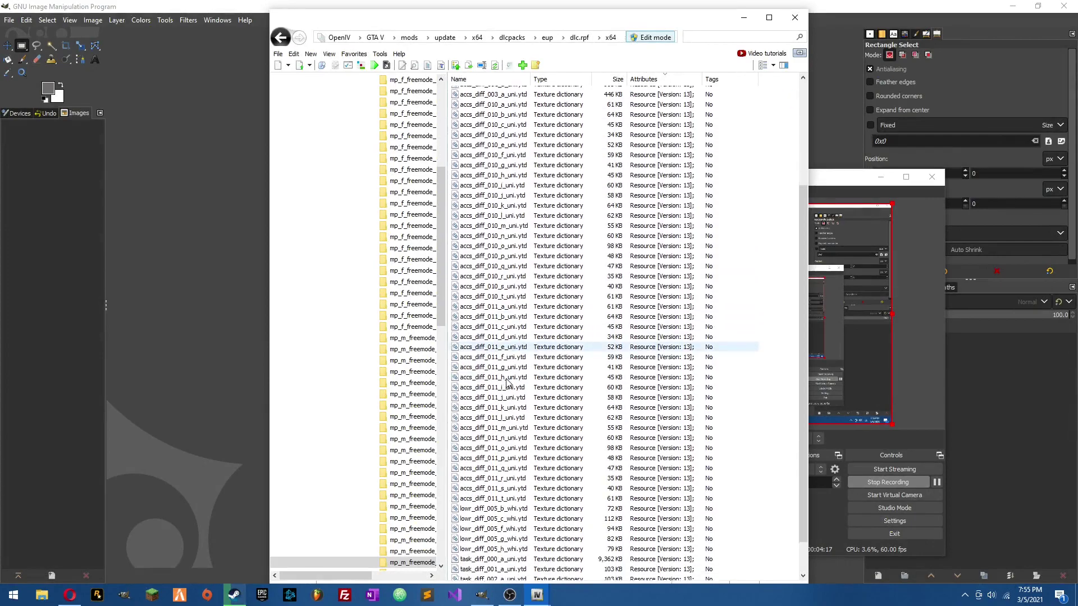
scroll(507, 385, down, 2)
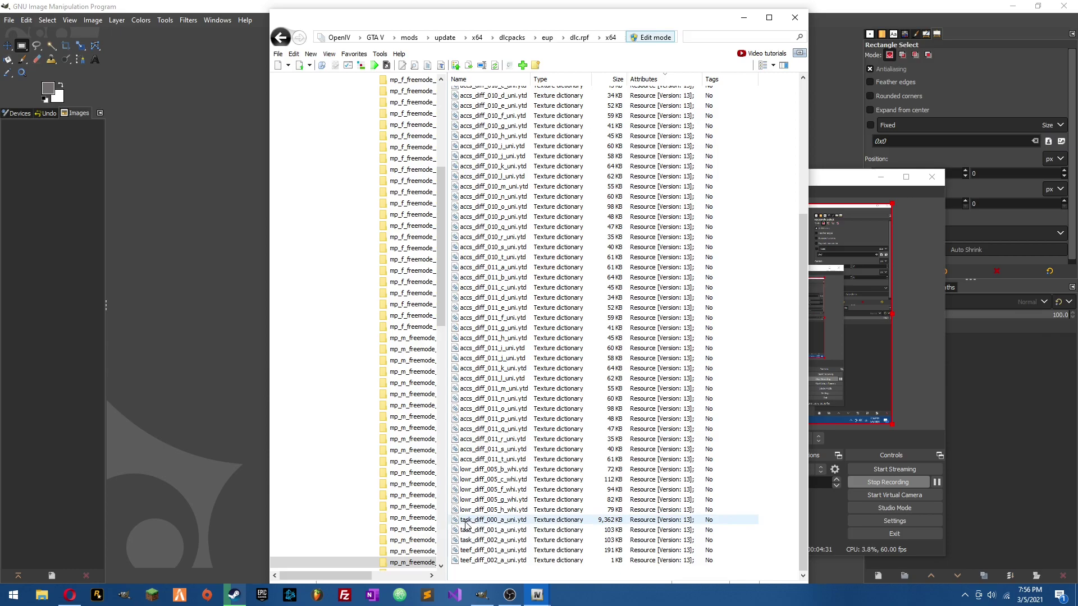
click(498, 523)
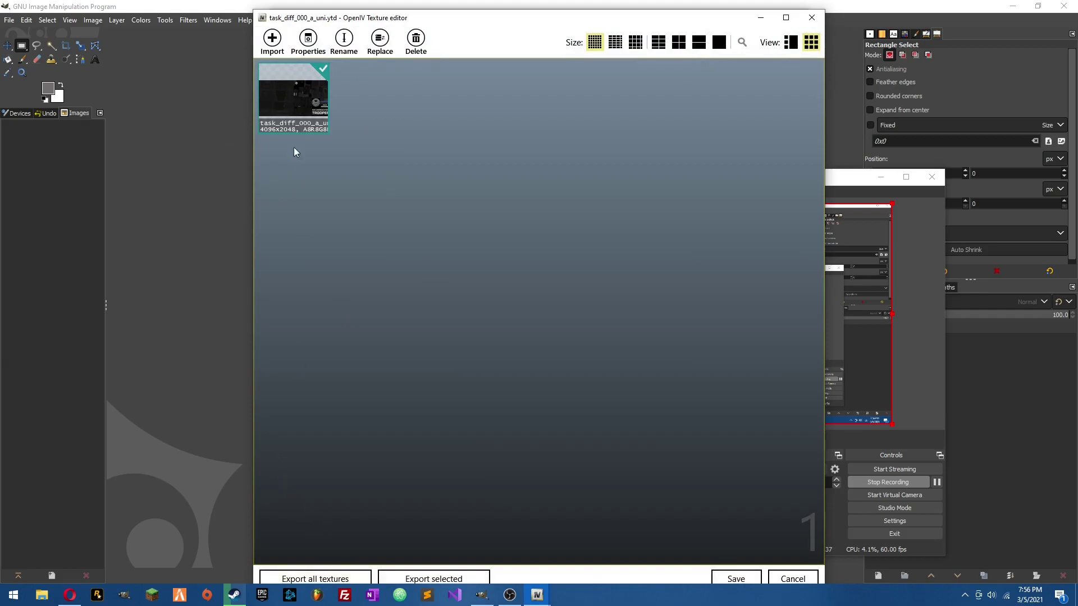
click(418, 577)
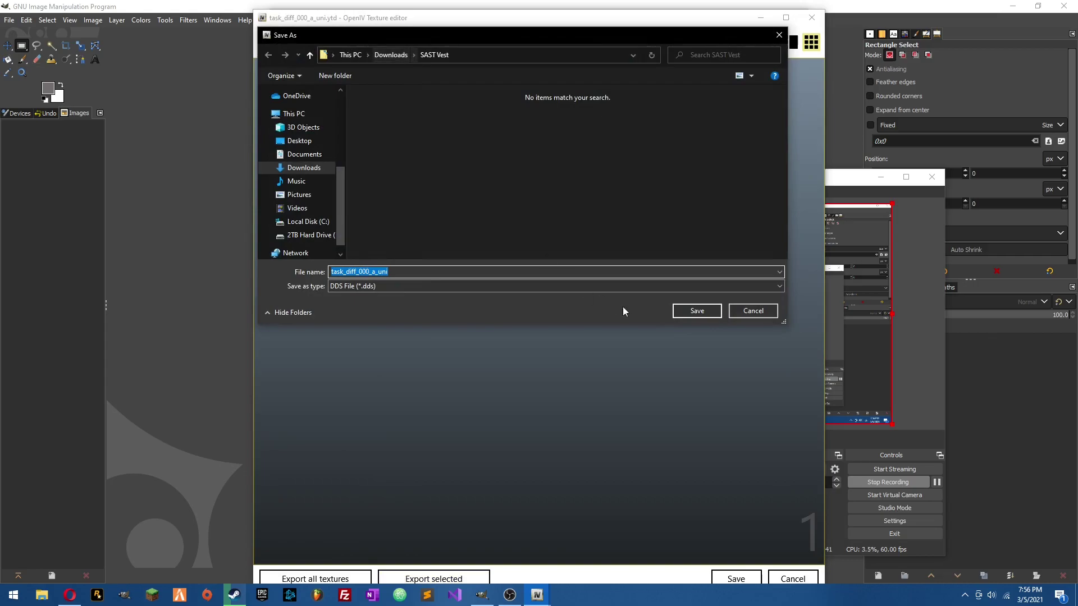
click(700, 314)
click(42, 595)
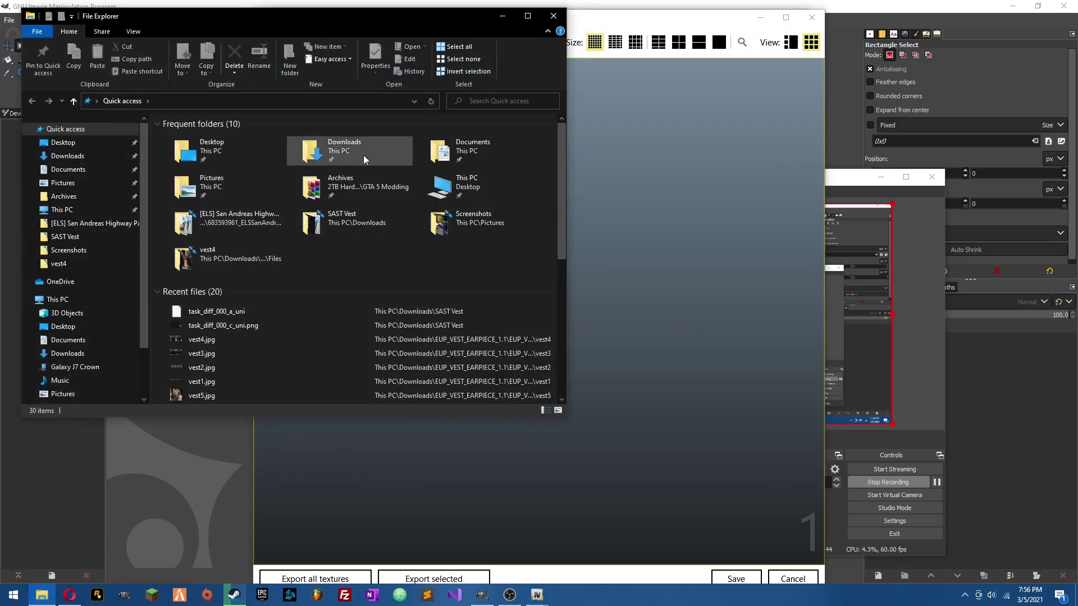
- Open task_diff_000_c_uni.png from Downloads\SAST Vest in GIMP
double_click(363, 155)
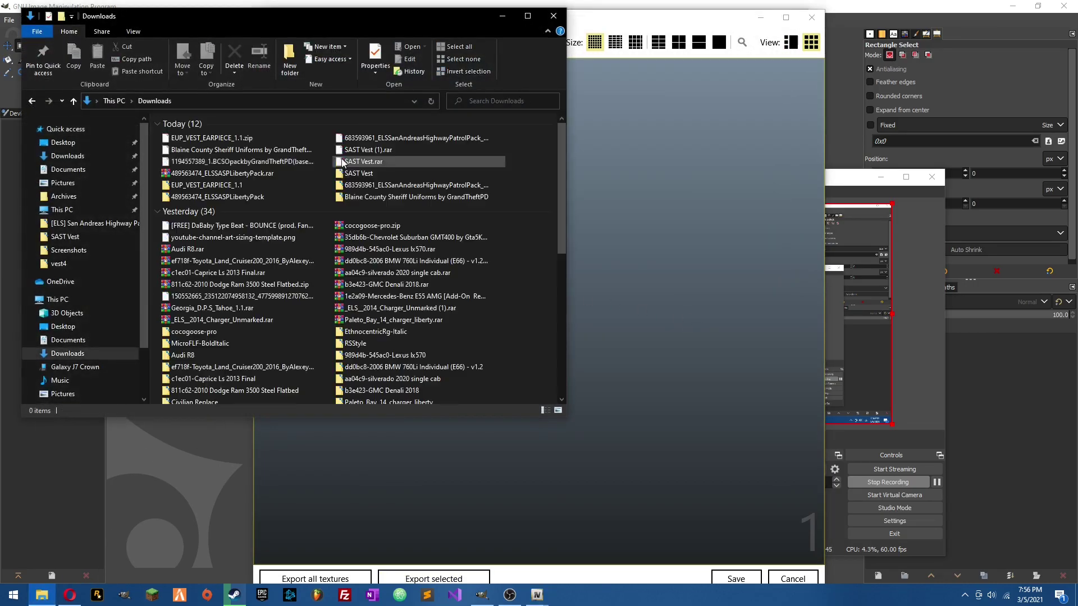
double_click(365, 176)
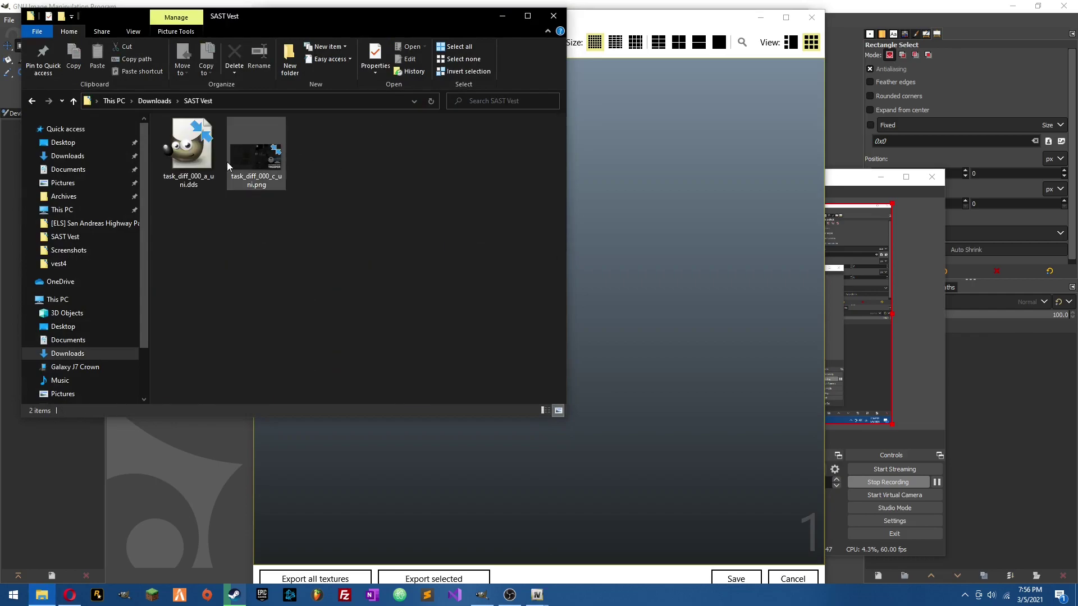
right_click(257, 168)
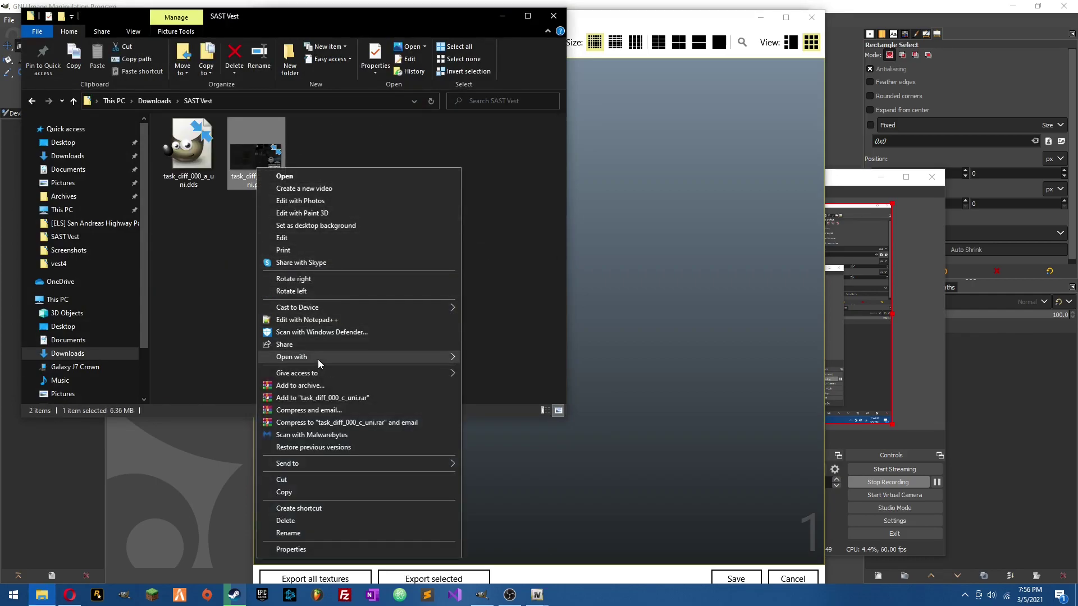
mouse_move(318, 358)
click(493, 358)
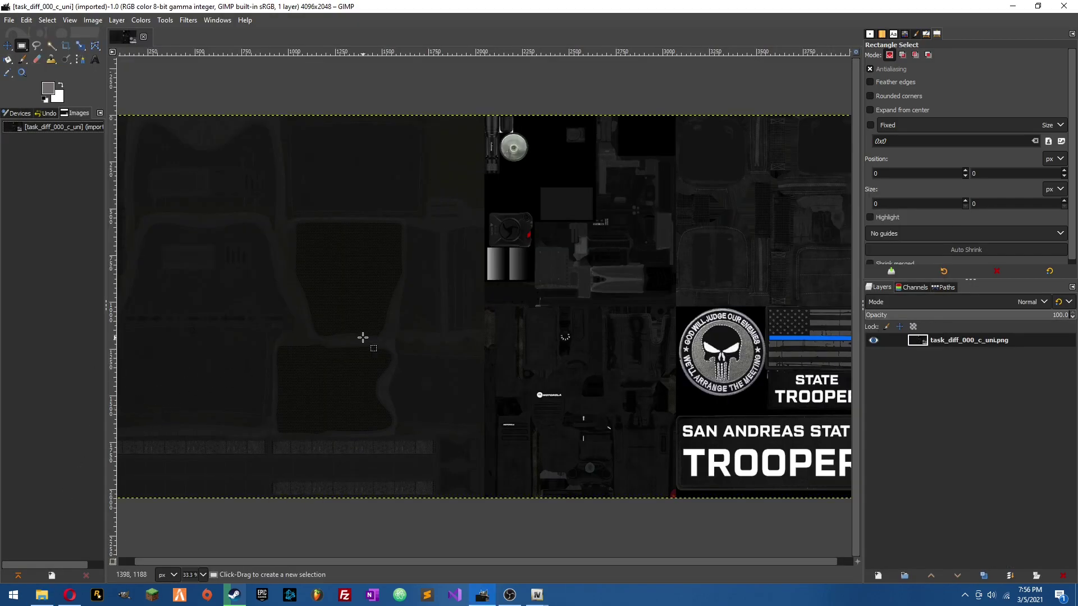
- Zoom to 300% on the AXON body-camera artwork in the vest texture
scroll(362, 337, down, 3)
scroll(289, 342, up, 1)
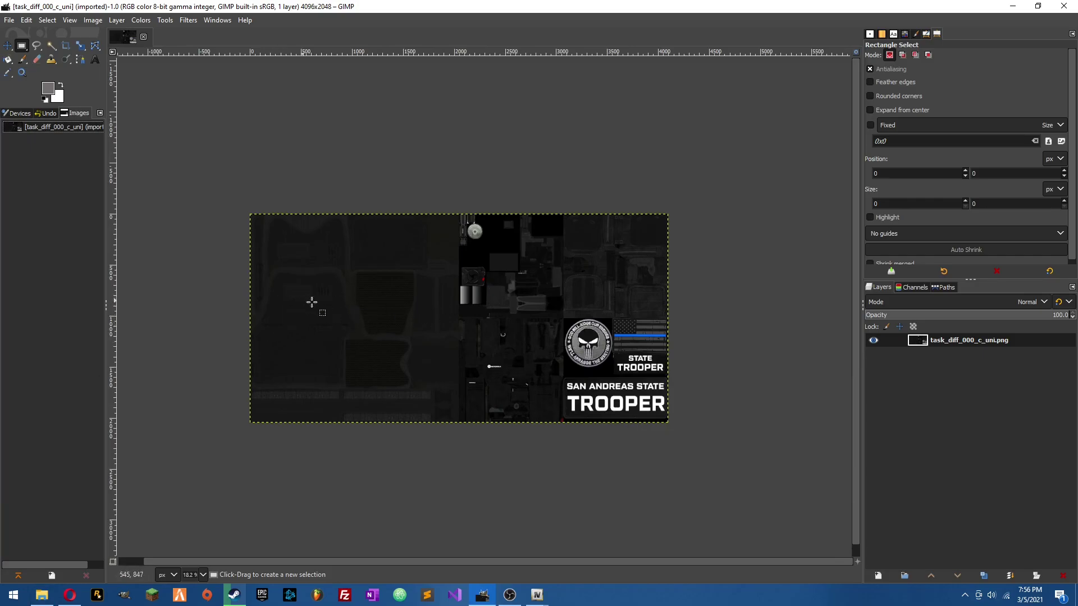
scroll(223, 341, up, 4)
scroll(222, 310, down, 5)
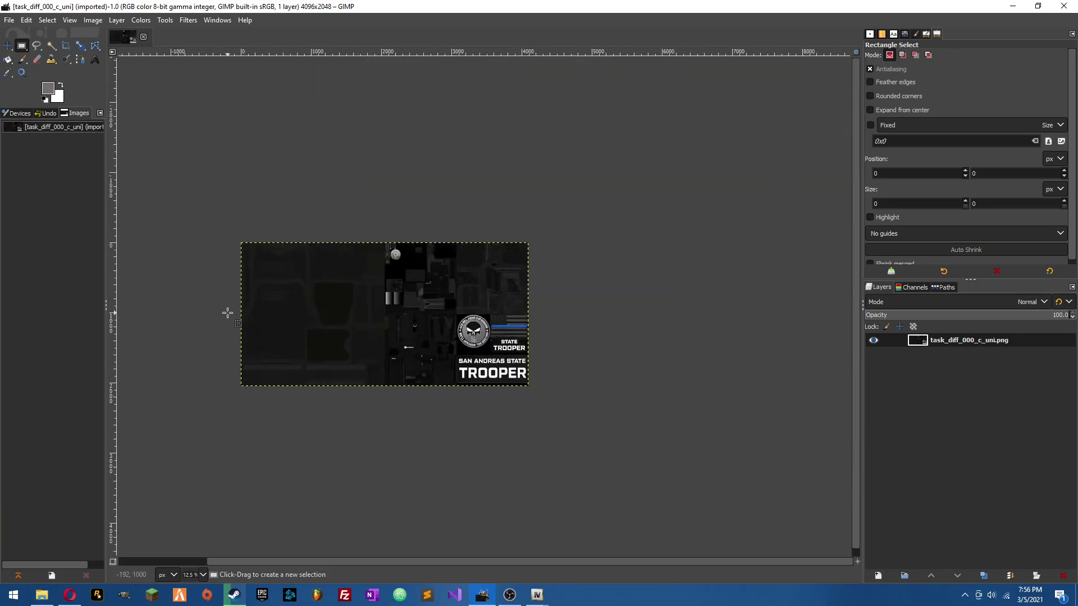
scroll(302, 269, up, 2)
scroll(277, 277, down, 2)
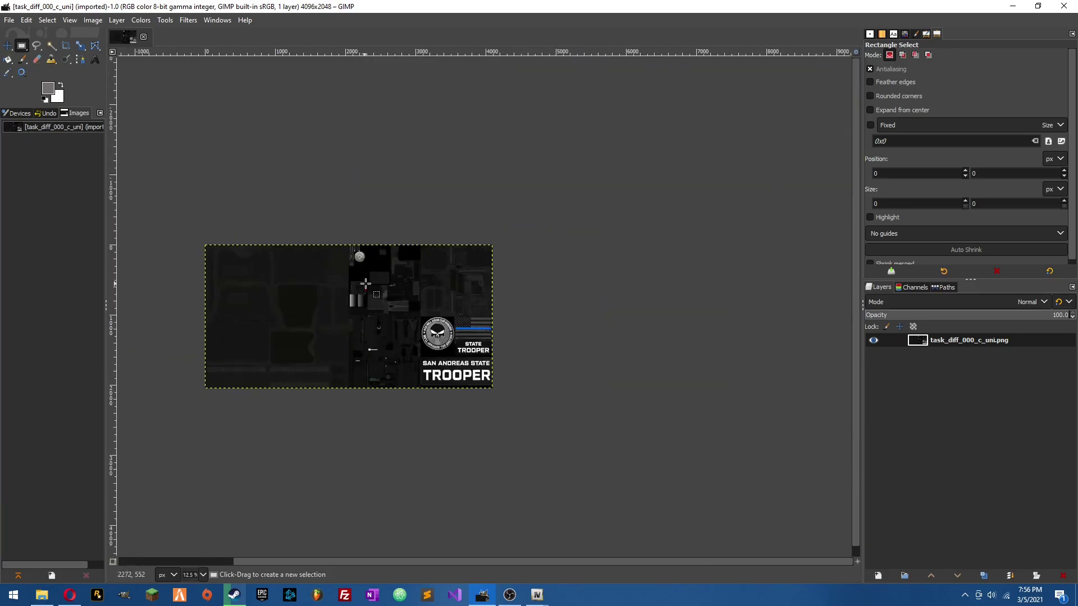
scroll(449, 300, up, 2)
scroll(334, 292, down, 1)
scroll(251, 291, up, 6)
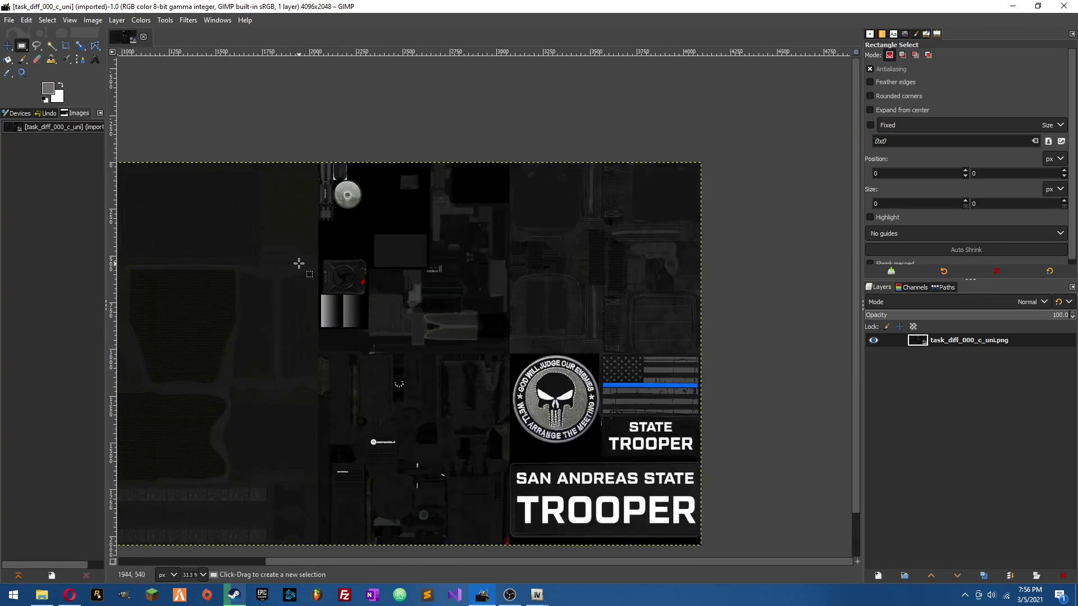
scroll(430, 282, up, 1)
scroll(522, 325, up, 1)
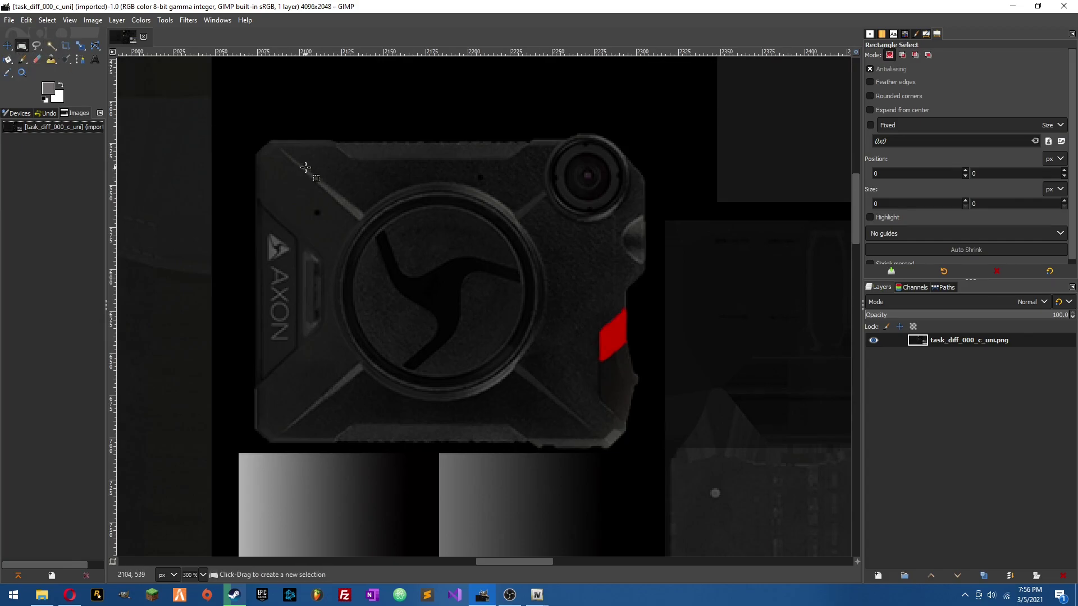
- Rectangle-select the AXON body-camera graphic, nudging the top and right edges to fit
drag(252, 139, 649, 449)
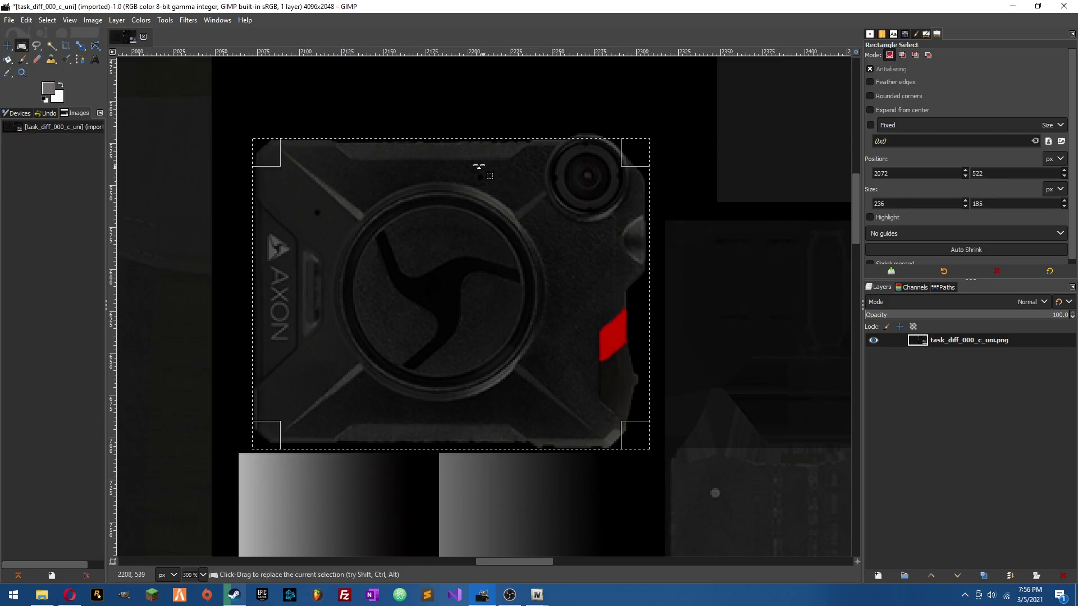
drag(501, 142, 501, 132)
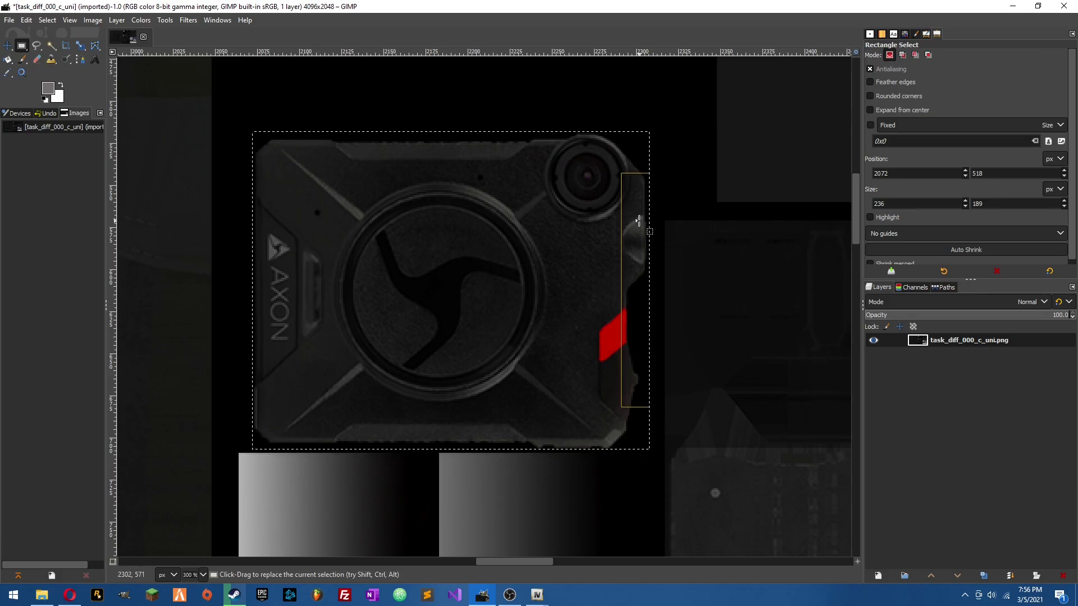
drag(645, 224, 638, 221)
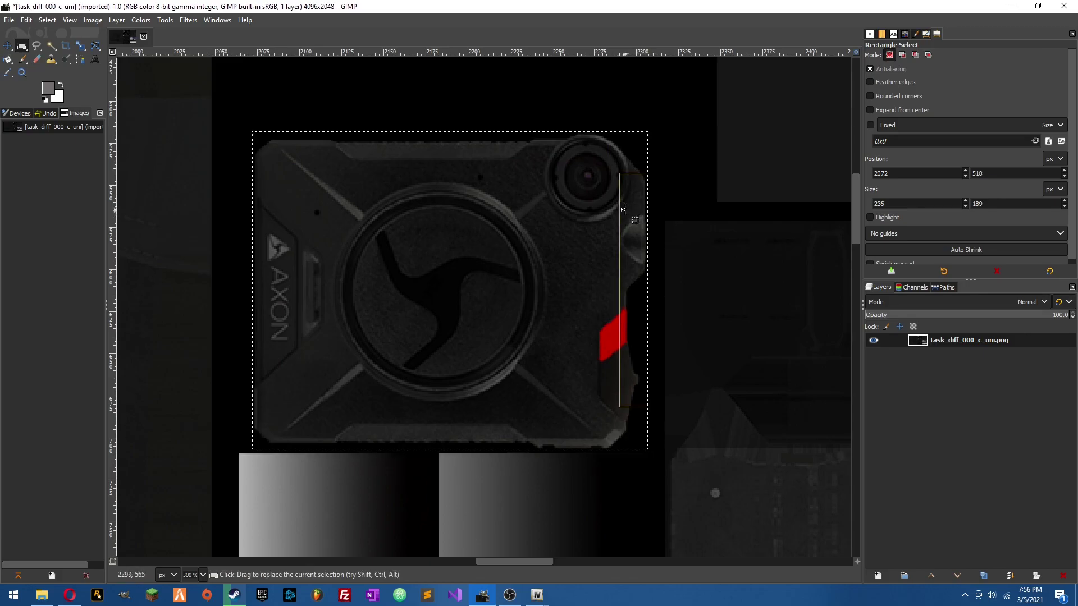
drag(586, 145, 586, 149)
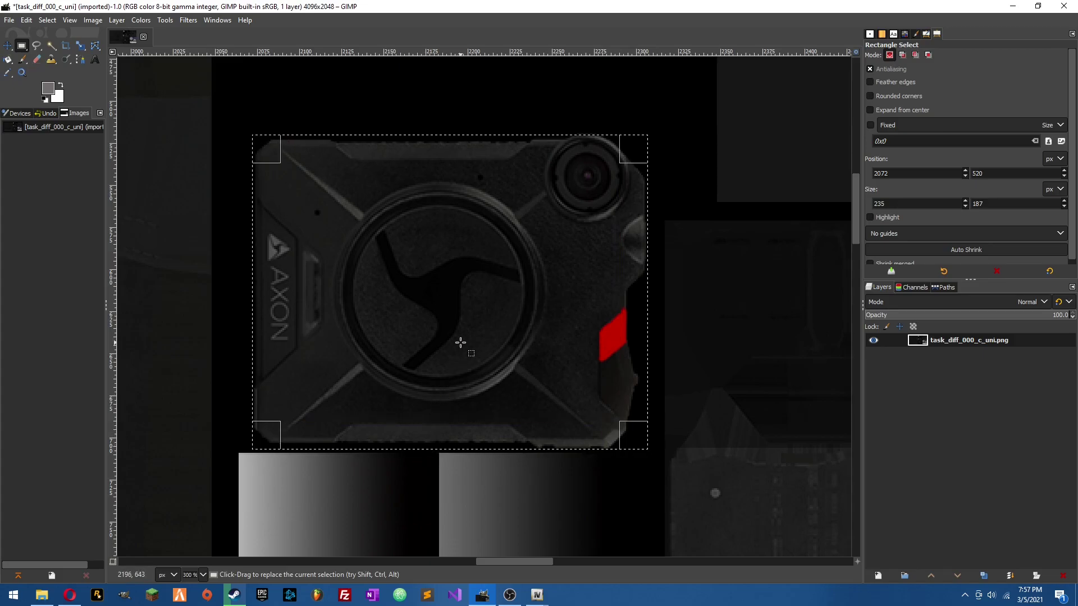
- Copy and paste the 235×187 camera region into a new Pasted Layer, checking it against the original
key(ctrl+c)
key(ctrl+v)
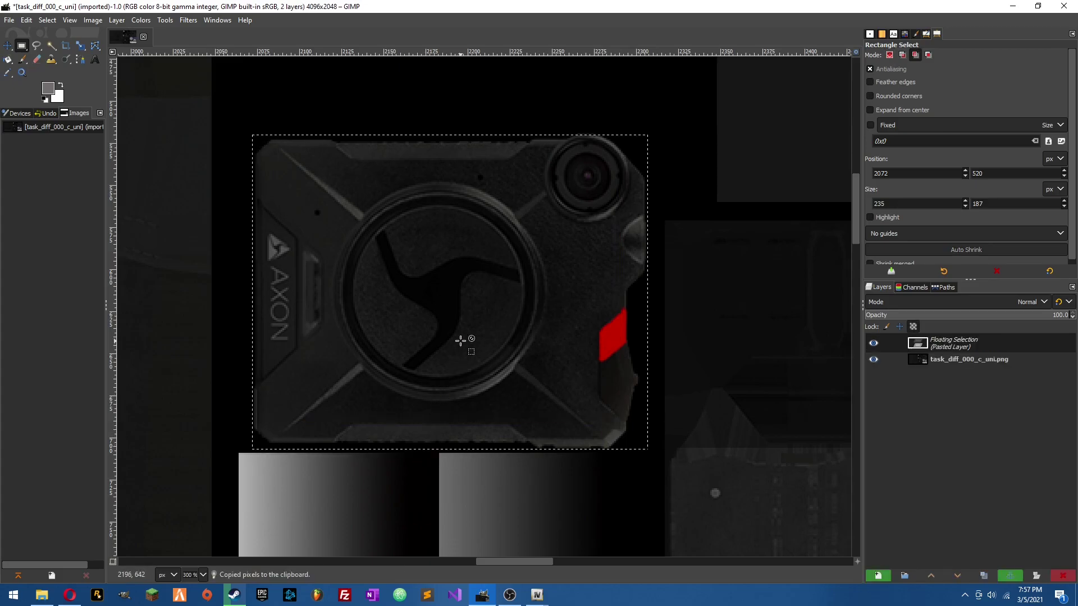
right_click(933, 346)
click(955, 79)
scroll(539, 354, down, 5)
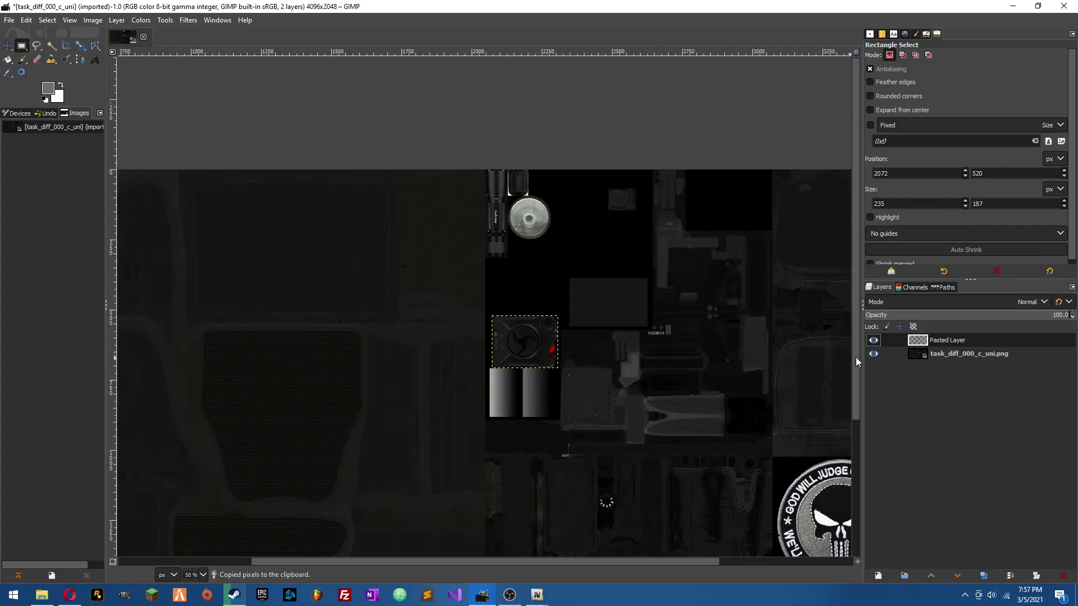
click(874, 355)
click(874, 354)
scroll(471, 400, down, 4)
scroll(471, 400, up, 2)
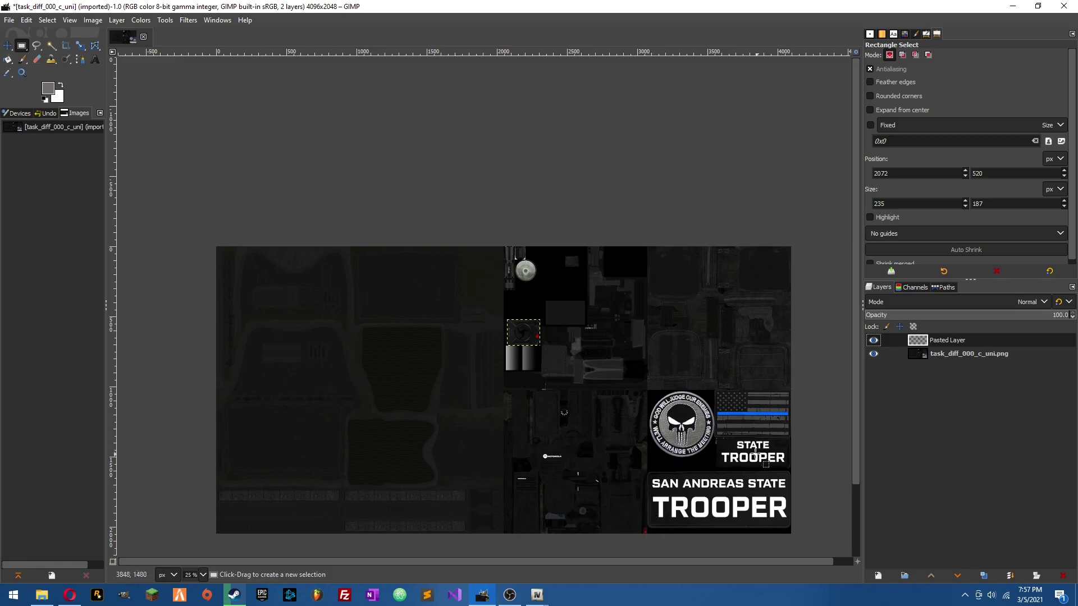
- Copy the 548×339 blue-line flag patch into a new layer, Pasted Layer #1
ctrl+scroll(792, 414, up, 4)
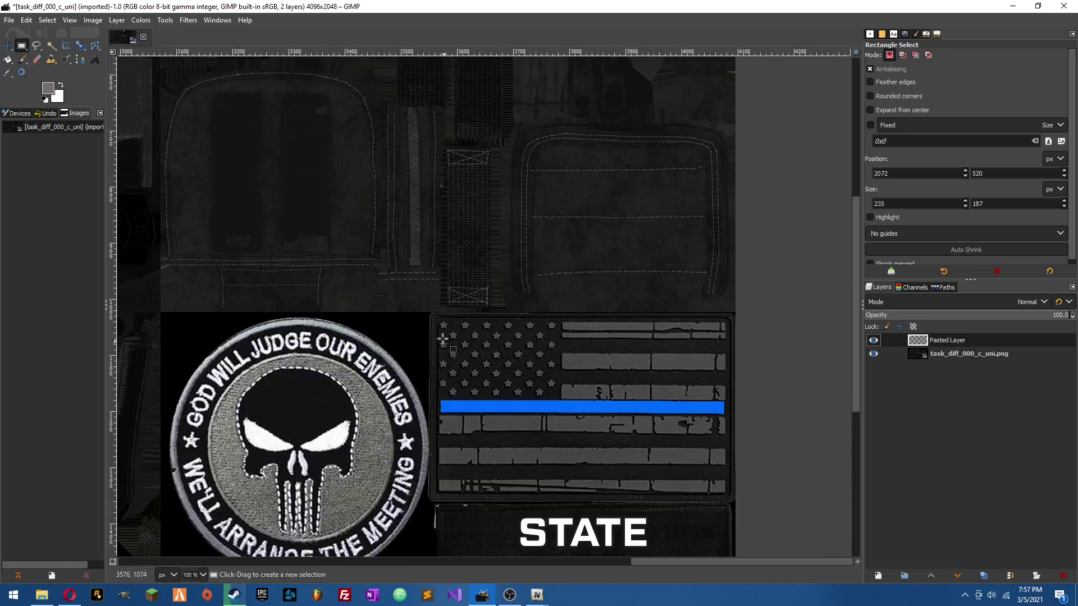
ctrl+scroll(432, 312, up, 2)
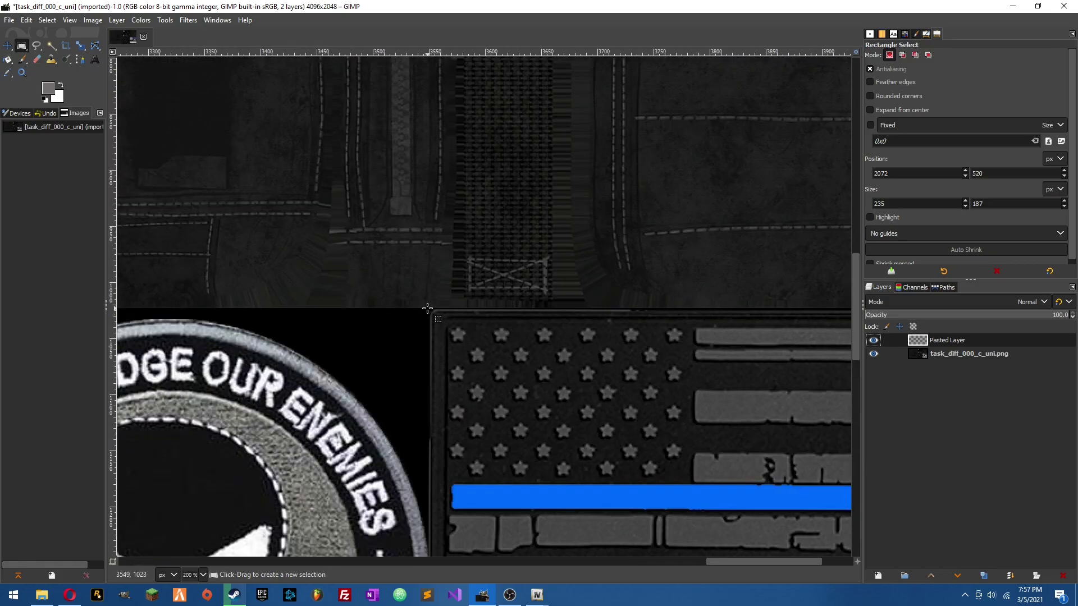
drag(428, 308, 851, 506)
key(ctrl+c)
key(ctrl+v)
right_click(926, 344)
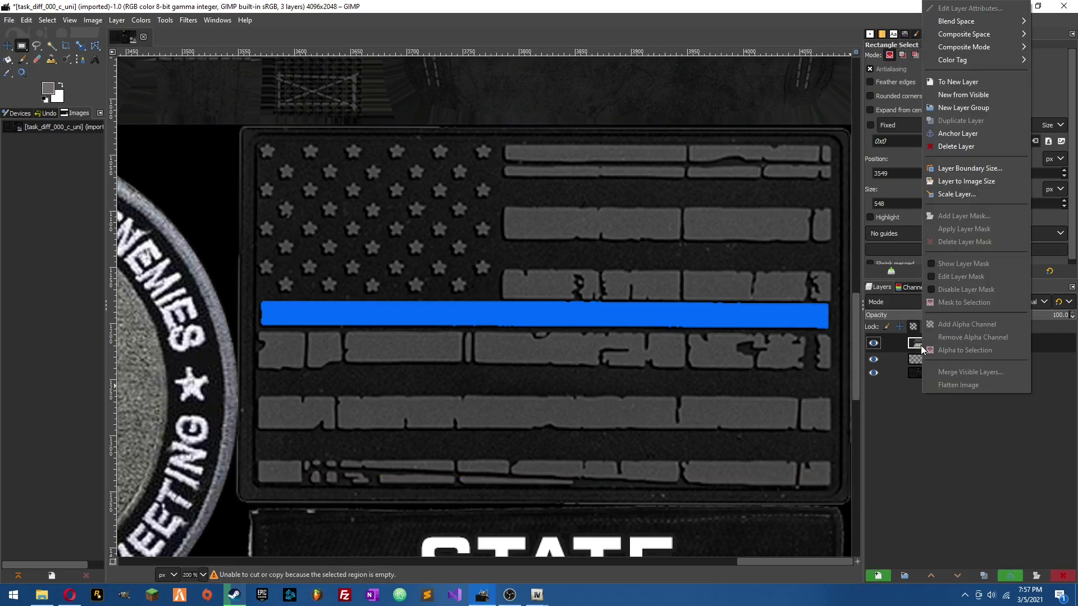
click(921, 119)
scroll(548, 476, down, 5)
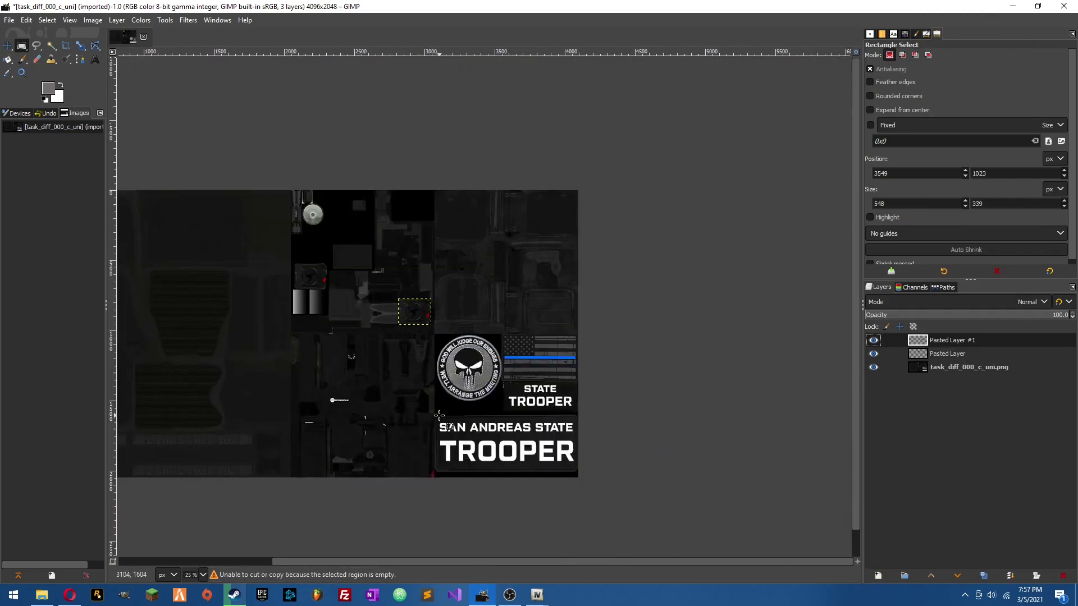
scroll(432, 500, up, 1)
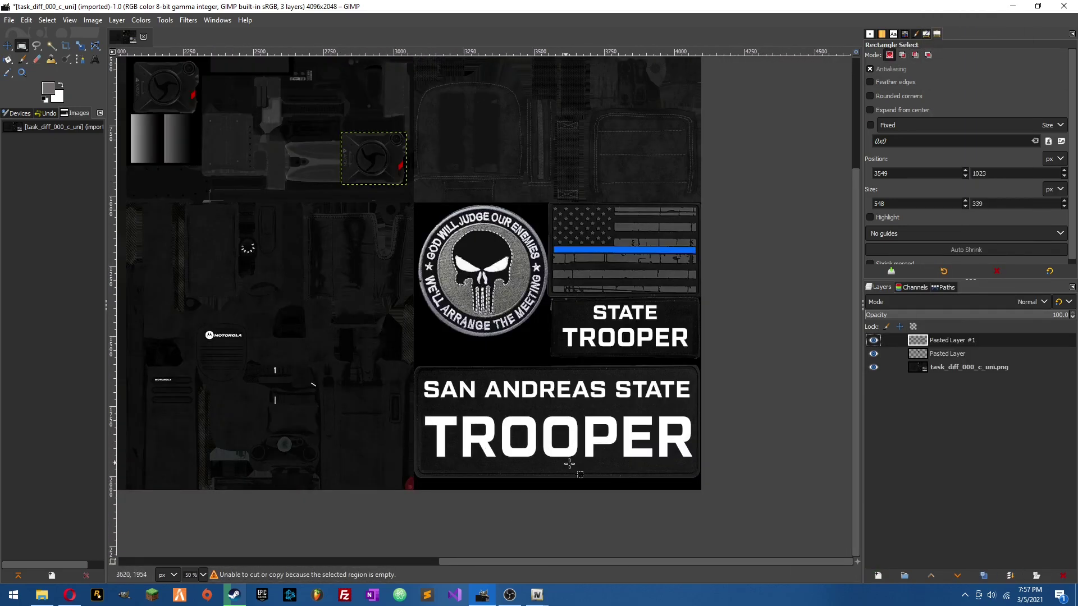
scroll(428, 210, up, 1)
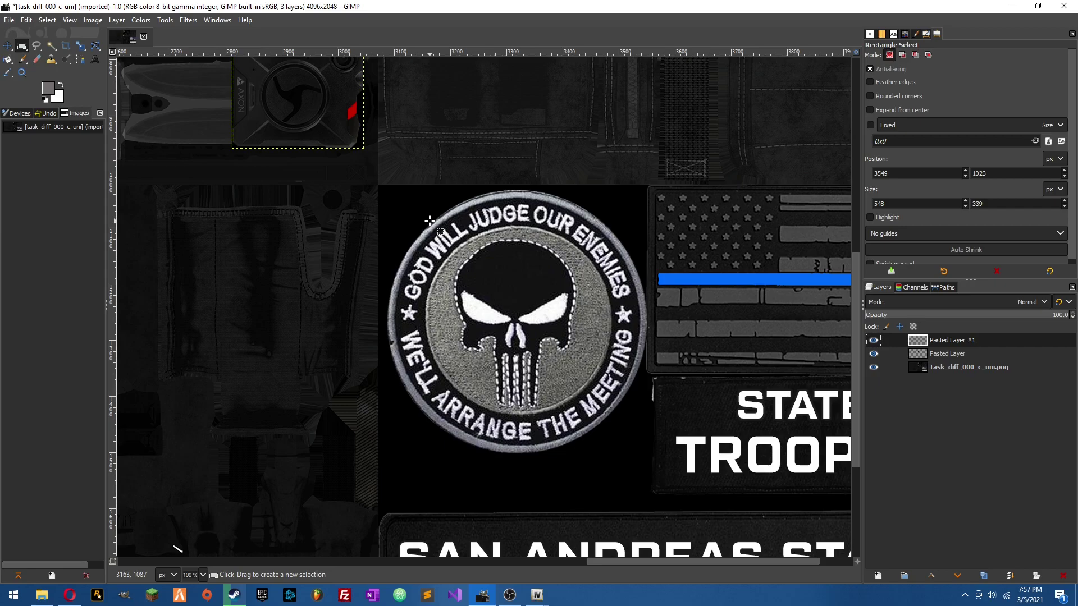
- Switch to Ellipse Select and fit an elliptical selection around the round skull patch
click(27, 48)
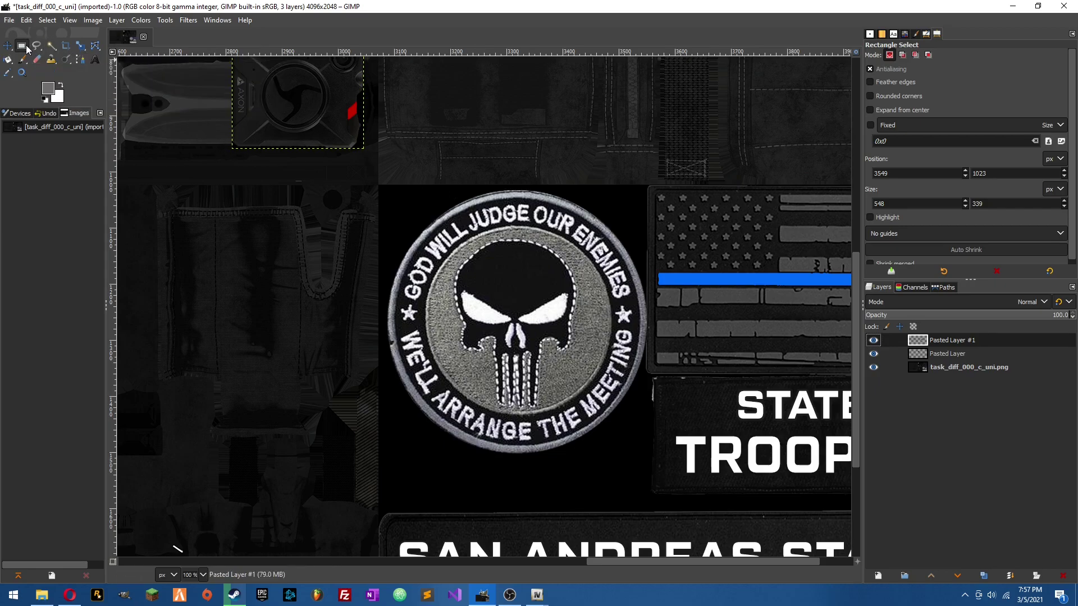
click(27, 48)
click(53, 60)
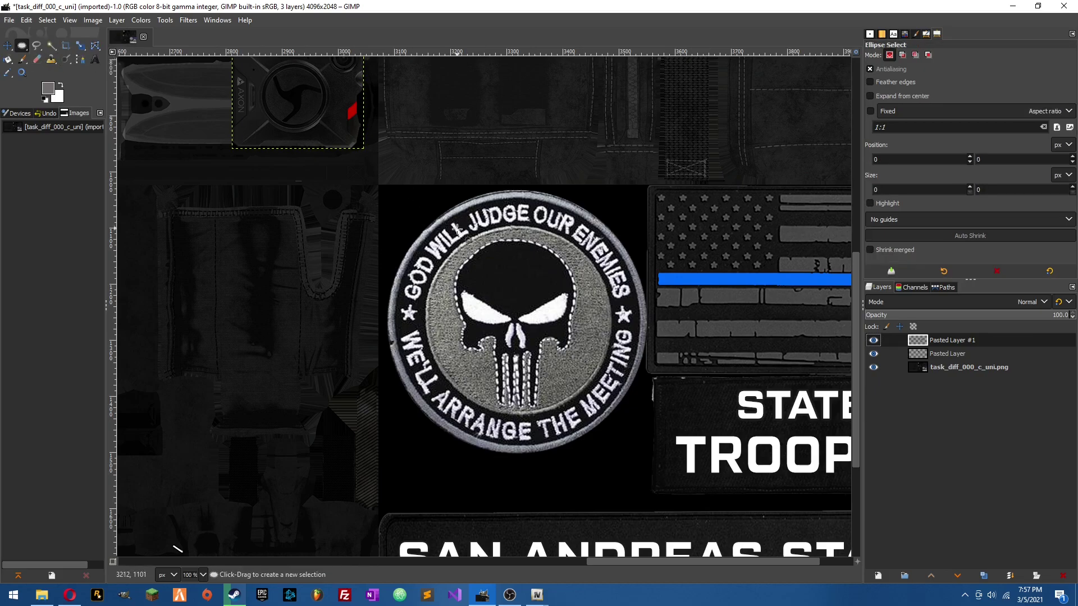
drag(392, 205, 668, 446)
drag(409, 231, 394, 217)
drag(652, 216, 639, 212)
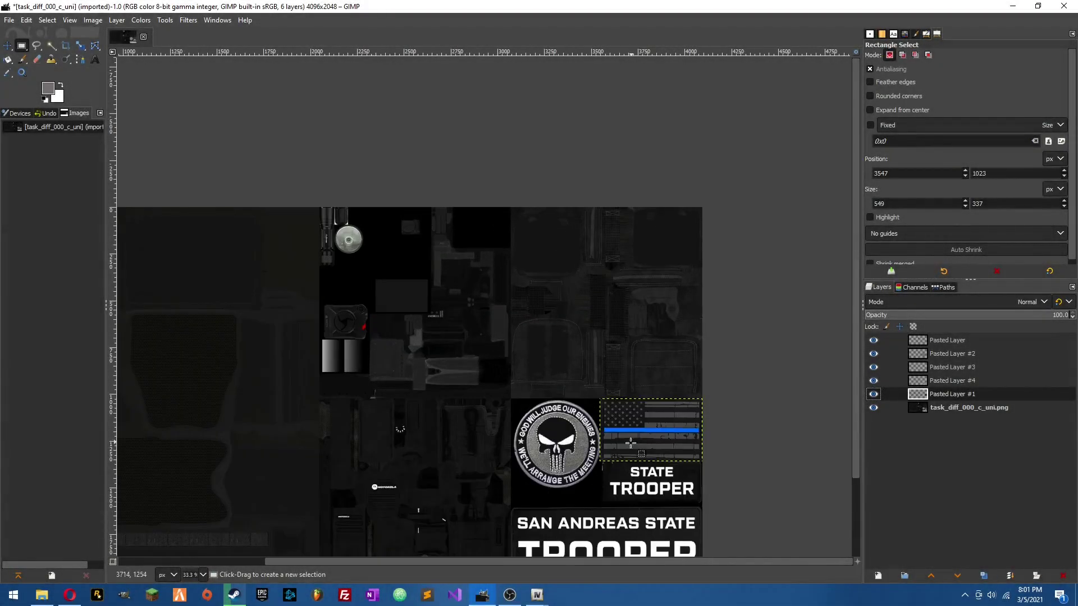
- On the task_diff_000_c_uni.png layer, select the 1025×1026 upper-right panel from the image's top edge
scroll(378, 492, down, 2)
scroll(512, 499, up, 2)
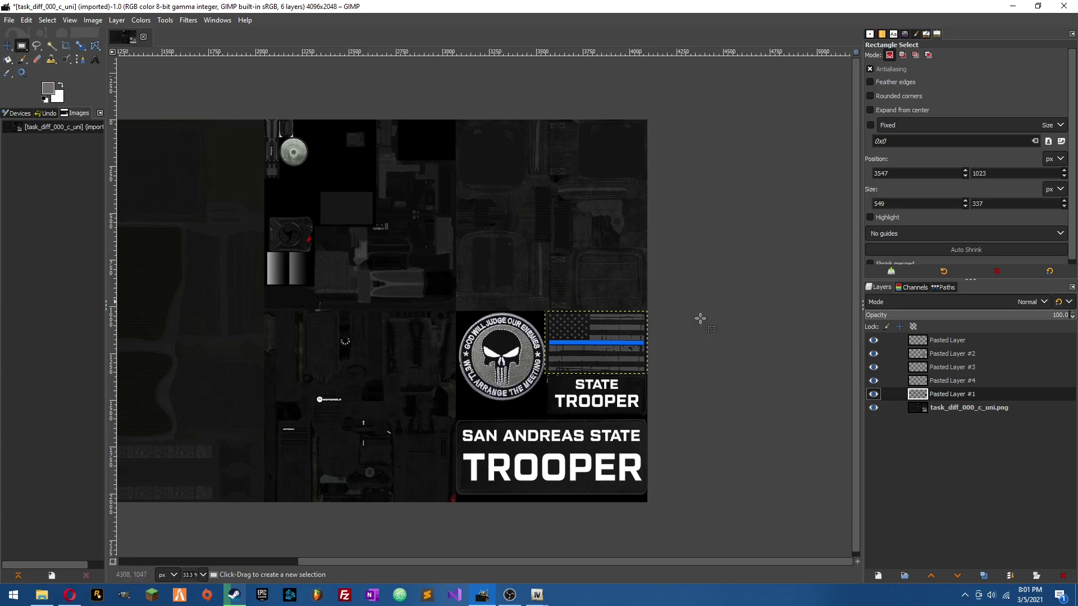
click(932, 410)
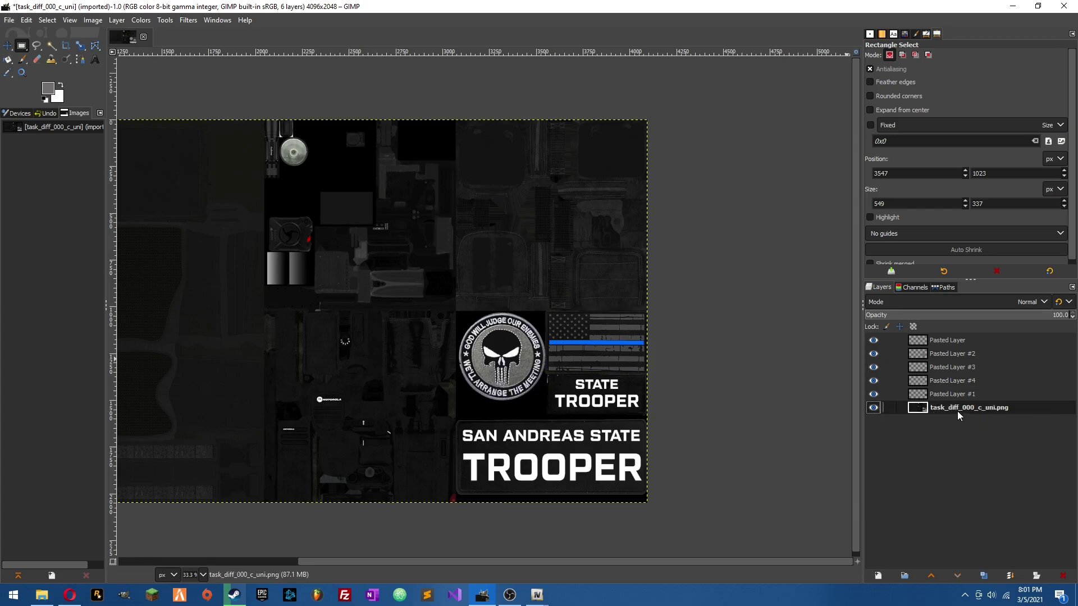
scroll(361, 373, down, 3)
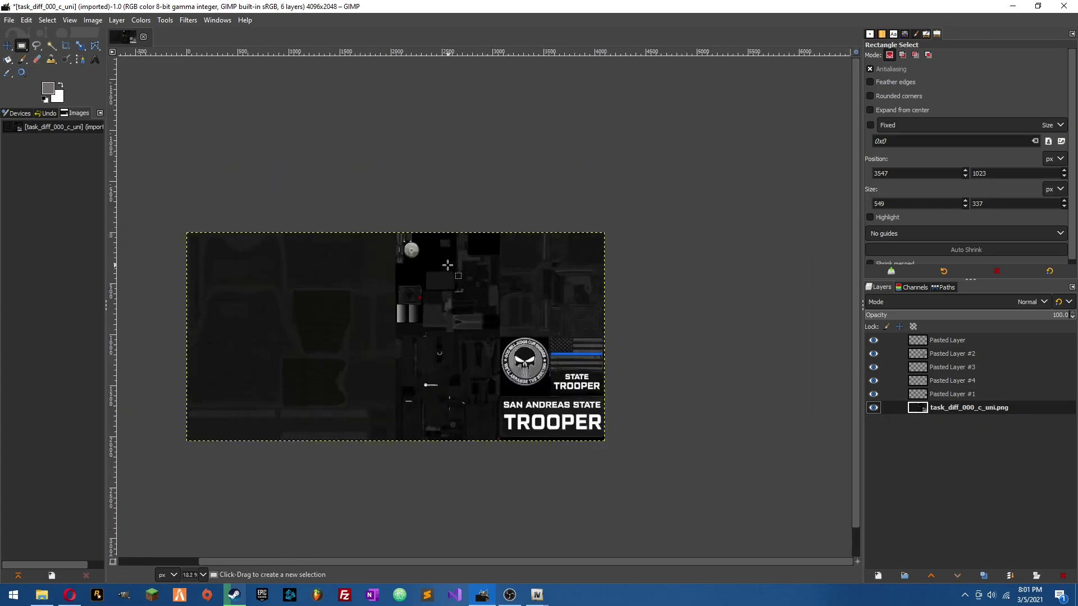
scroll(447, 265, up, 4)
scroll(493, 272, down, 2)
scroll(594, 301, up, 2)
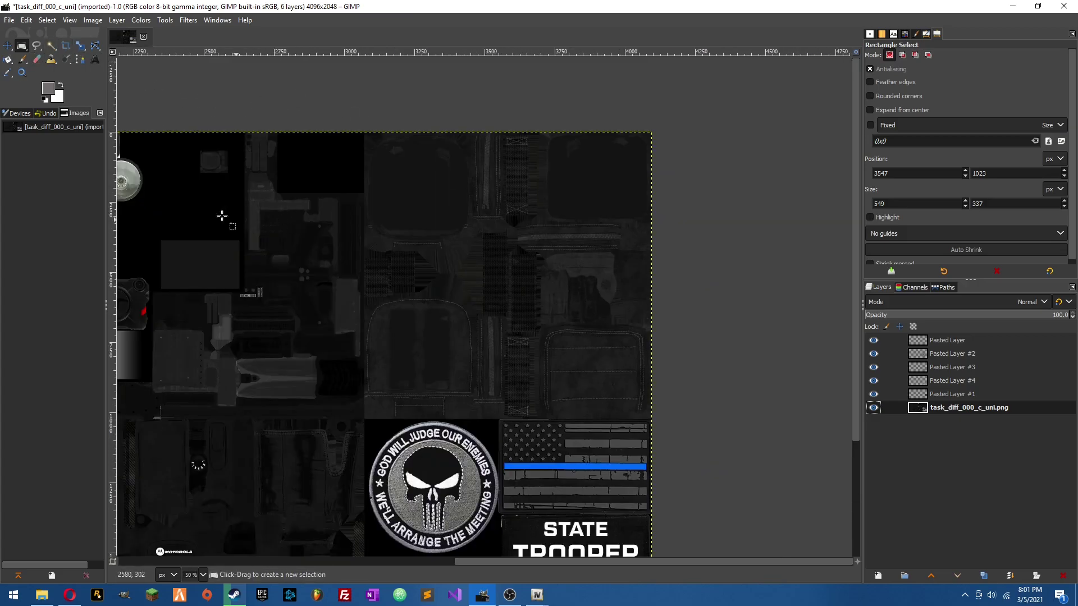
scroll(369, 272, up, 2)
scroll(371, 191, up, 2)
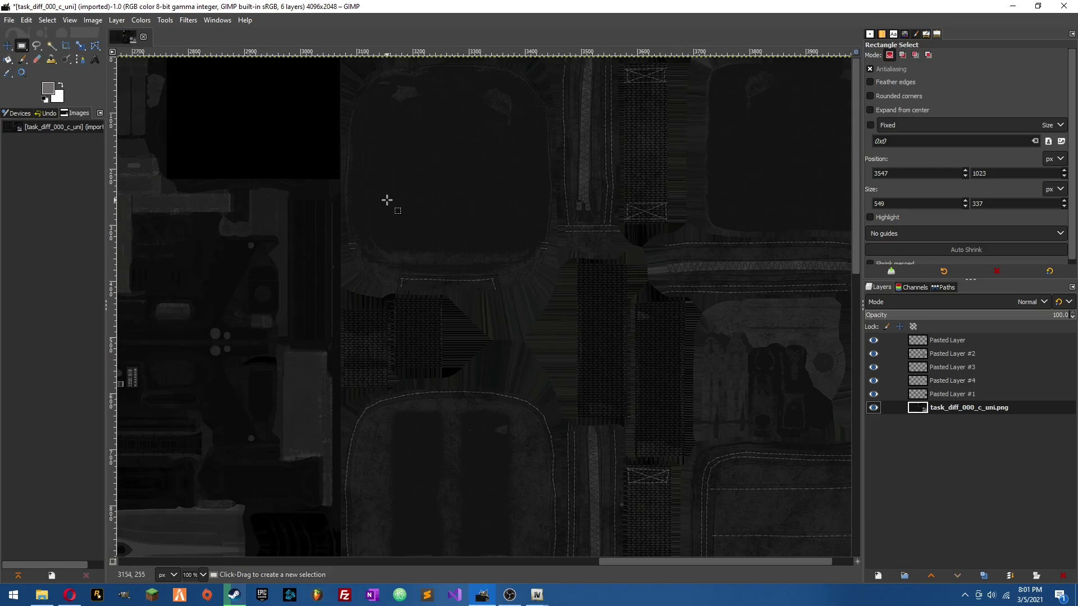
scroll(371, 173, down, 2)
scroll(351, 94, up, 2)
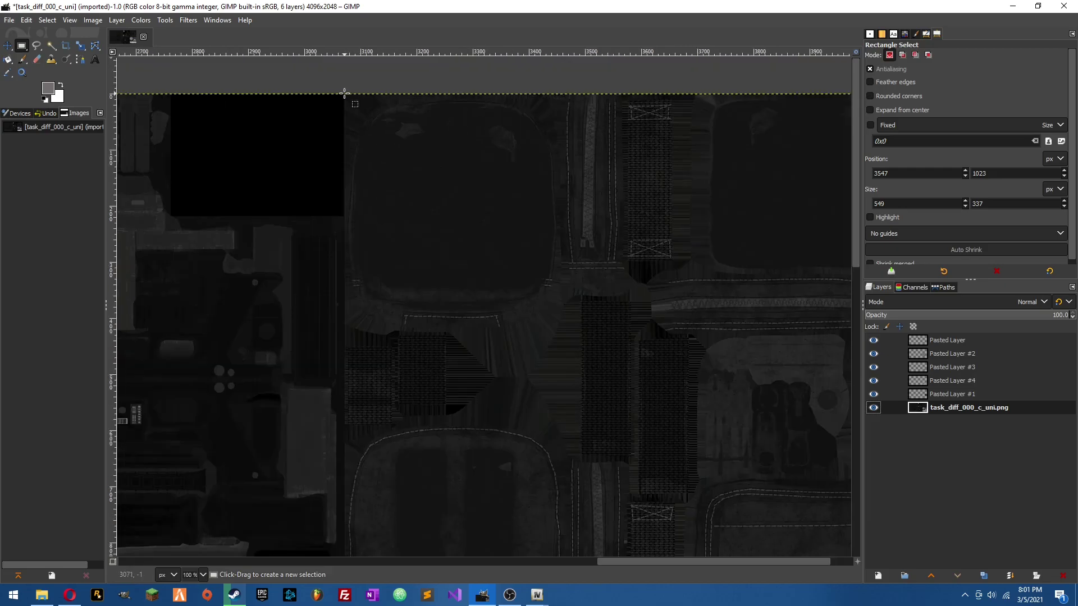
drag(345, 94, 851, 476)
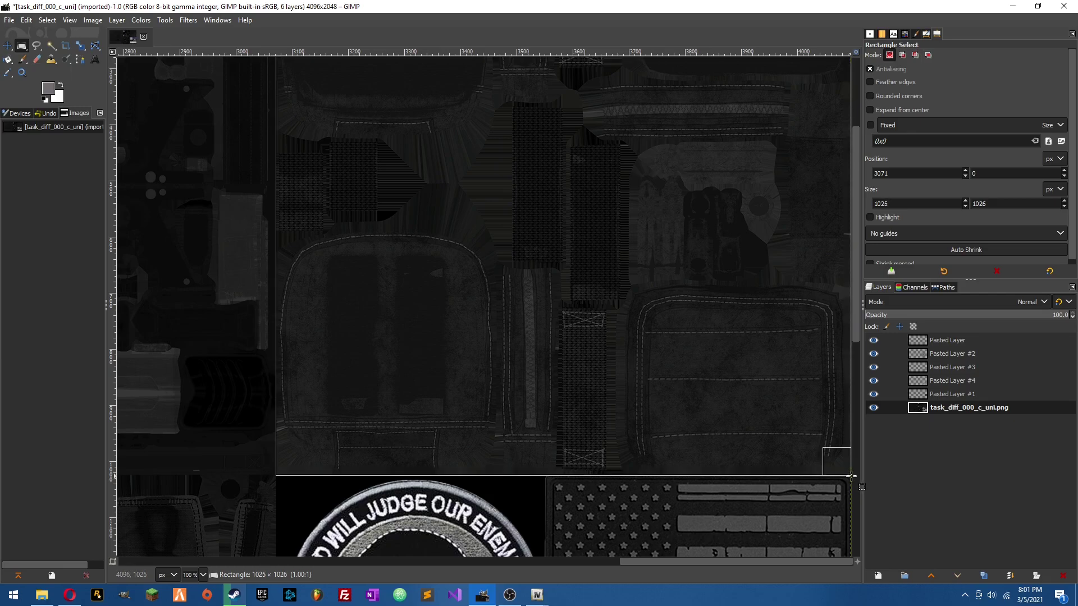
- Apply Colors > Colorize to the selected panel and trial a darker green tint, then discard it
scroll(550, 336, down, 1)
scroll(550, 336, down, 5)
scroll(543, 326, up, 6)
right_click(544, 326)
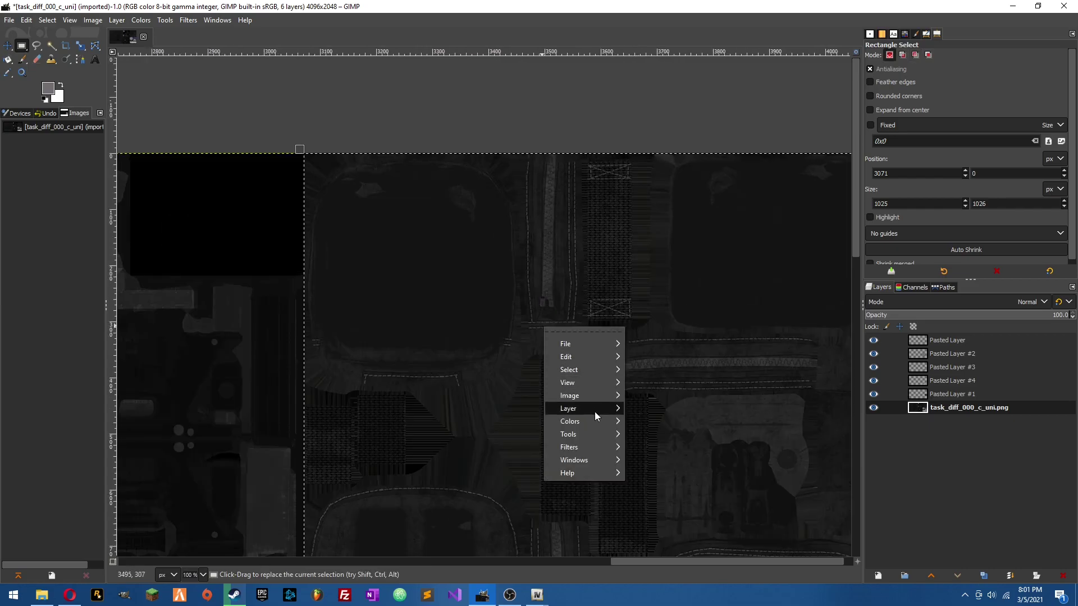
mouse_move(595, 421)
click(680, 531)
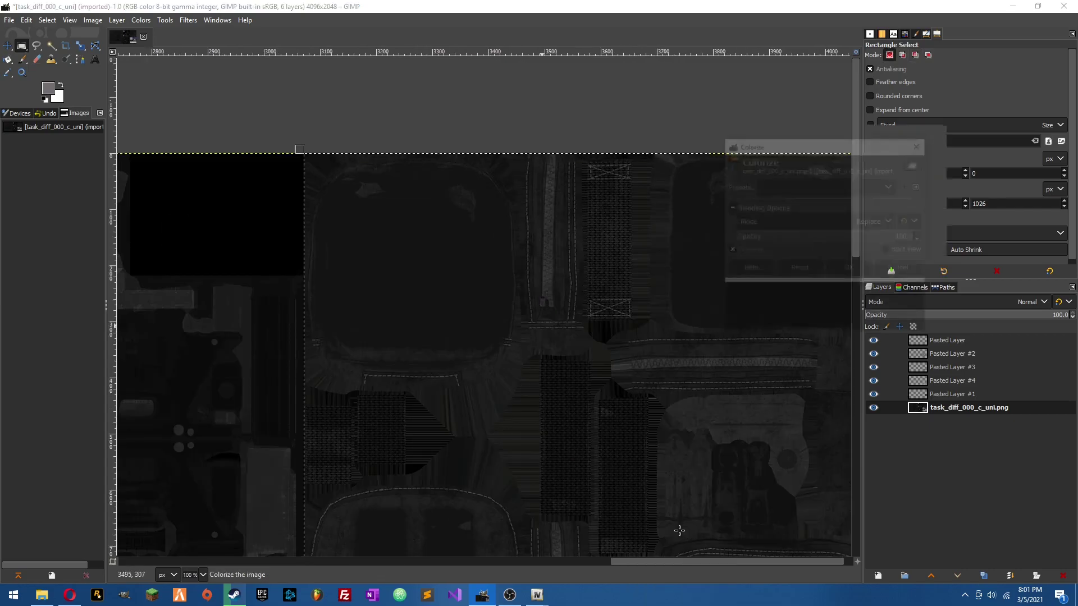
scroll(531, 348, down, 4)
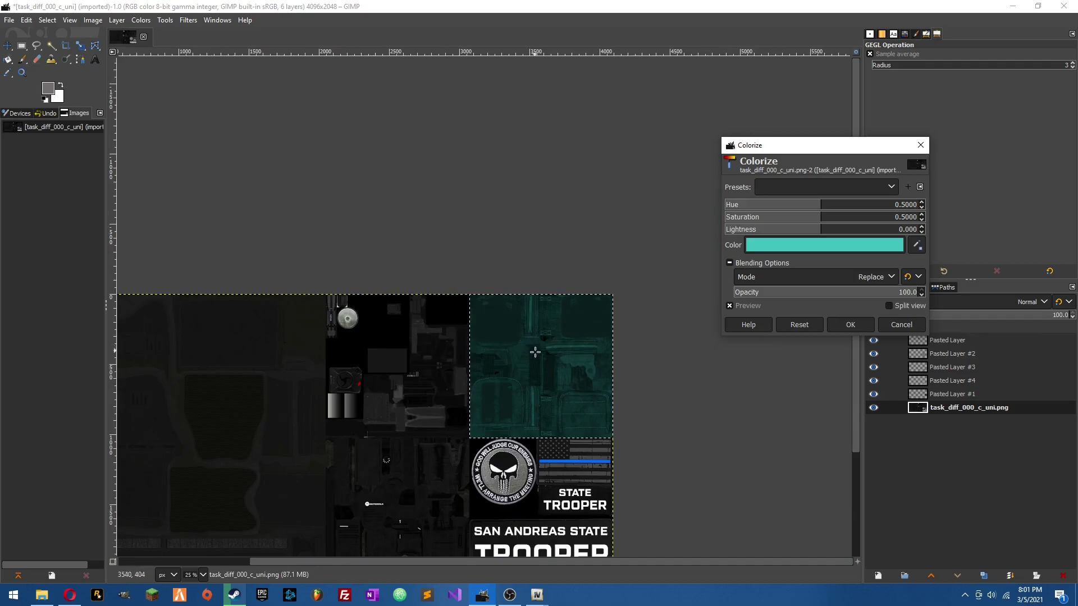
scroll(522, 387, up, 2)
scroll(570, 370, down, 2)
scroll(584, 371, up, 1)
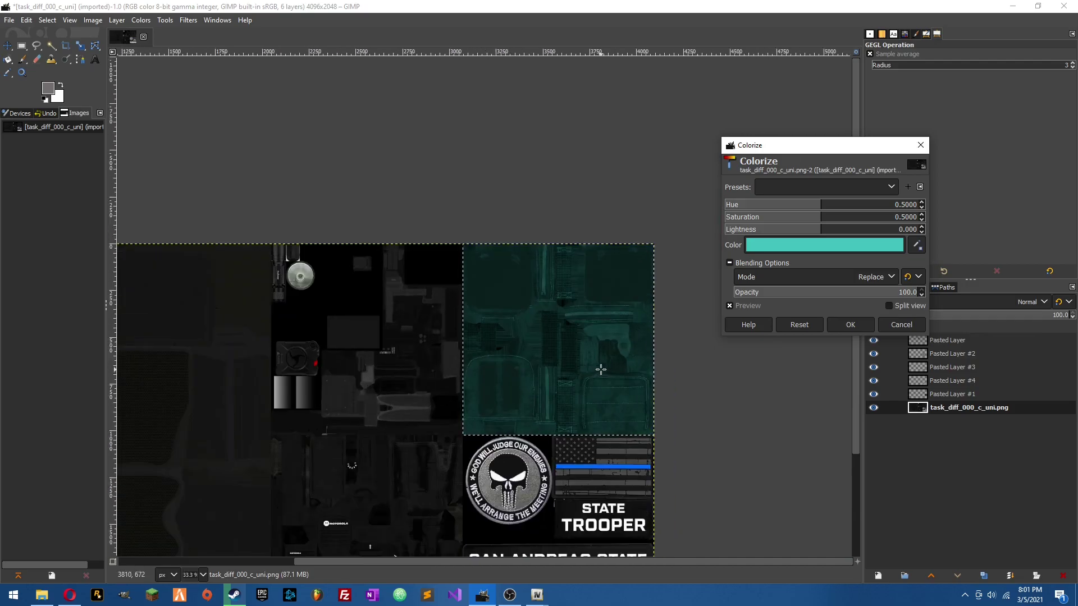
click(810, 252)
mouse_move(821, 261)
mouse_down()
mouse_move(809, 281)
mouse_move(821, 267)
mouse_up()
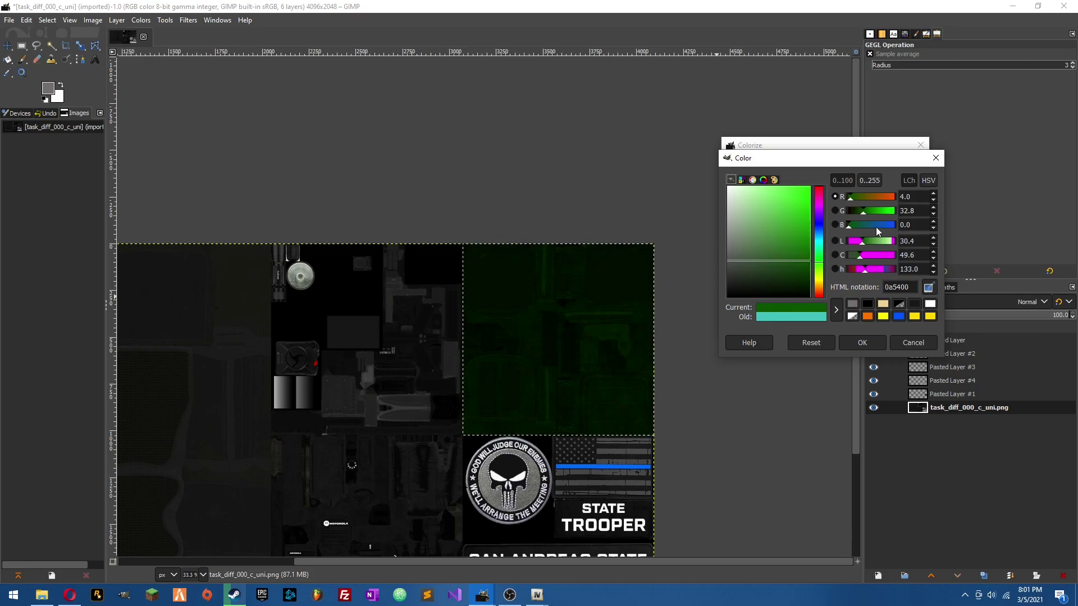
drag(866, 211, 859, 230)
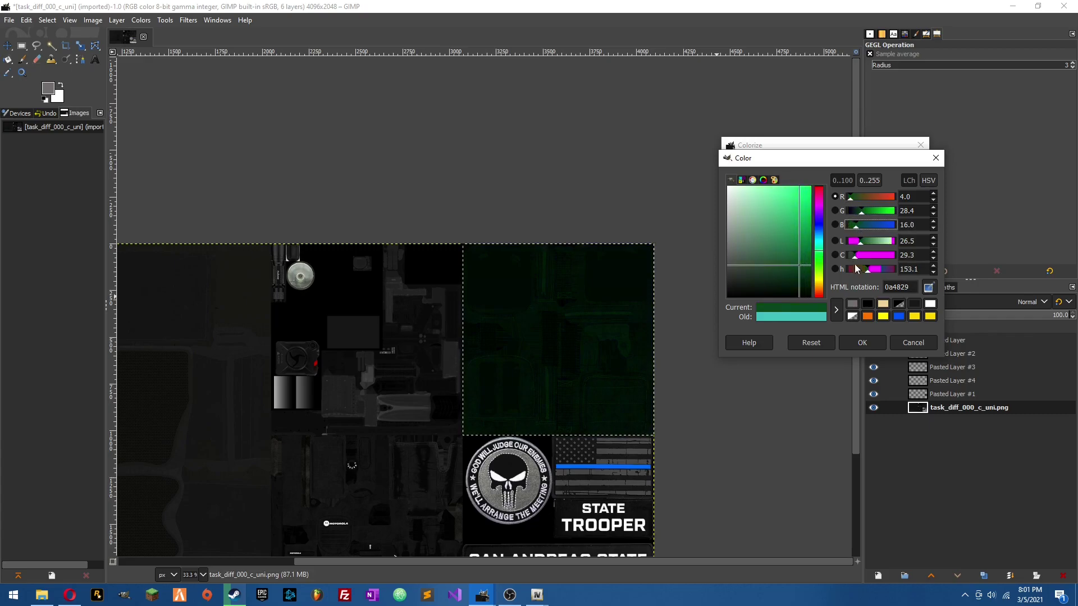
click(907, 344)
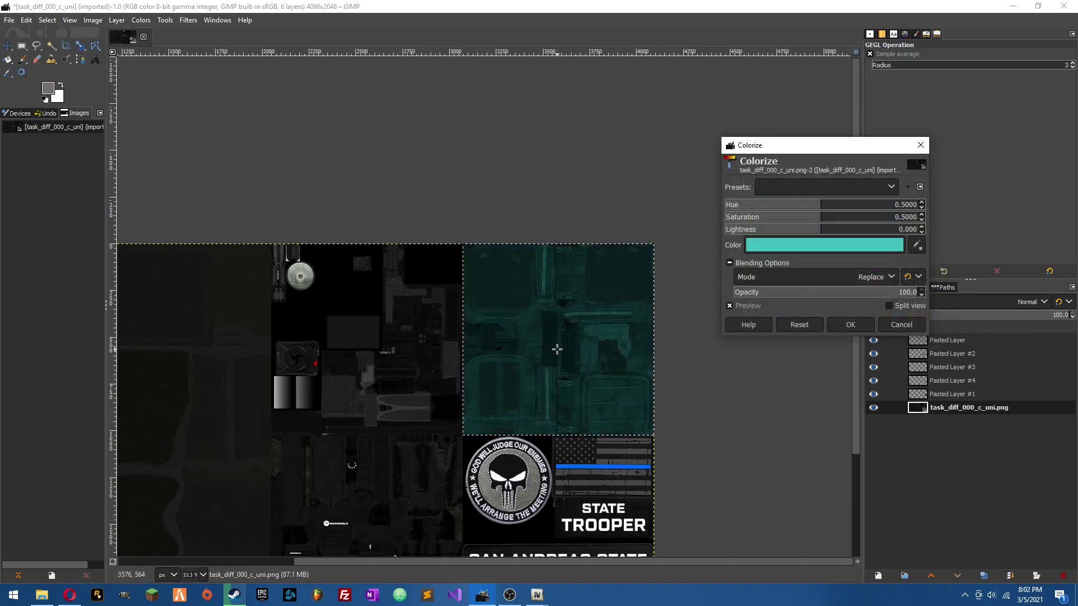
- Choose a dark olive green tint: hue 0.2923, saturation 0.2063, lightness -0.267
drag(840, 231, 854, 231)
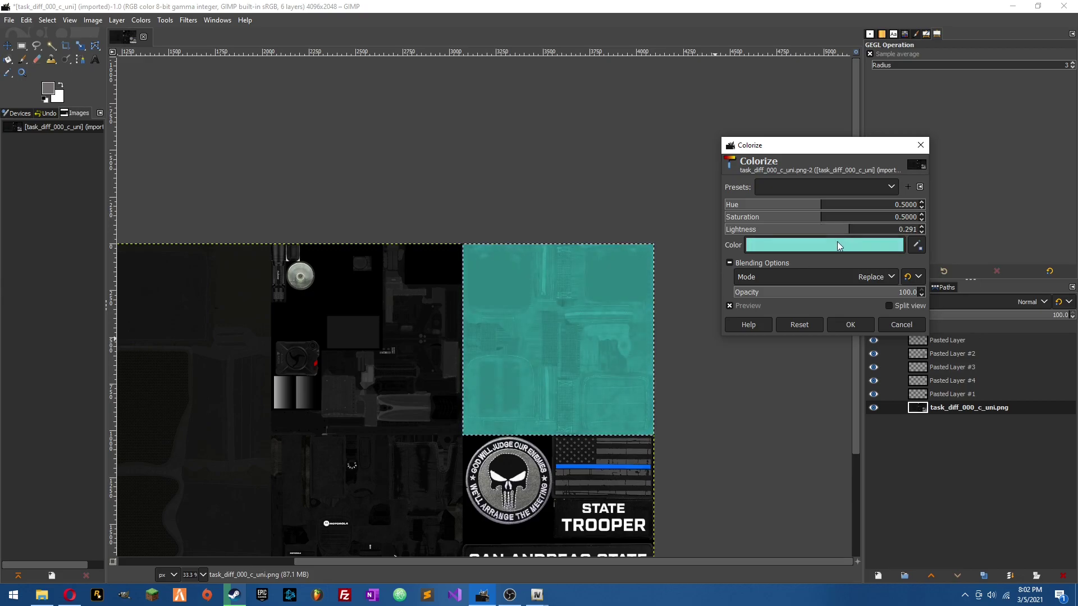
click(842, 246)
mouse_move(826, 260)
mouse_down()
mouse_move(822, 251)
mouse_move(845, 249)
mouse_up()
click(820, 261)
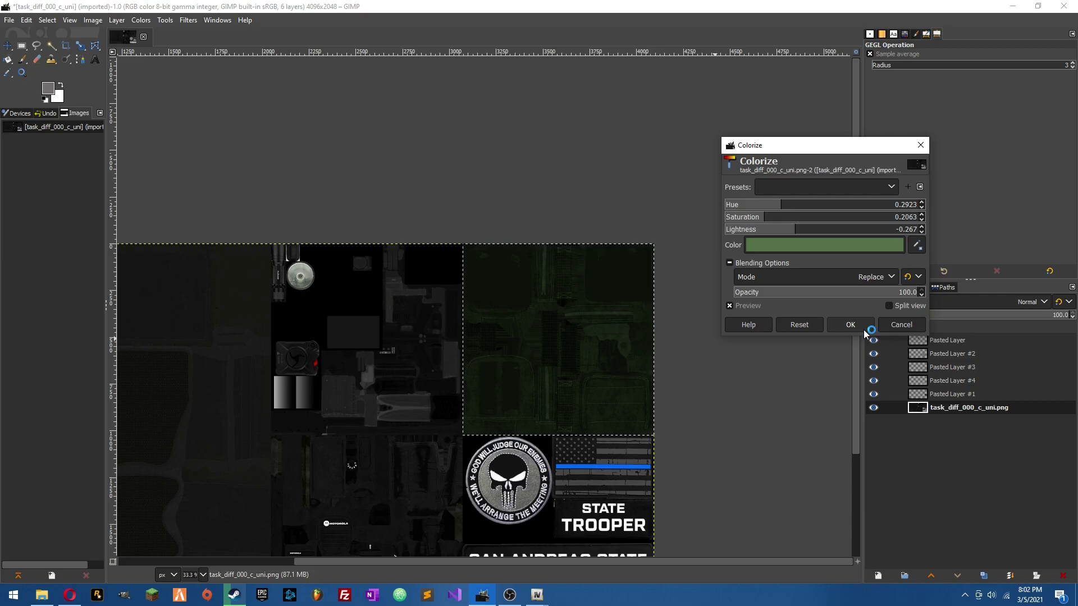
click(881, 247)
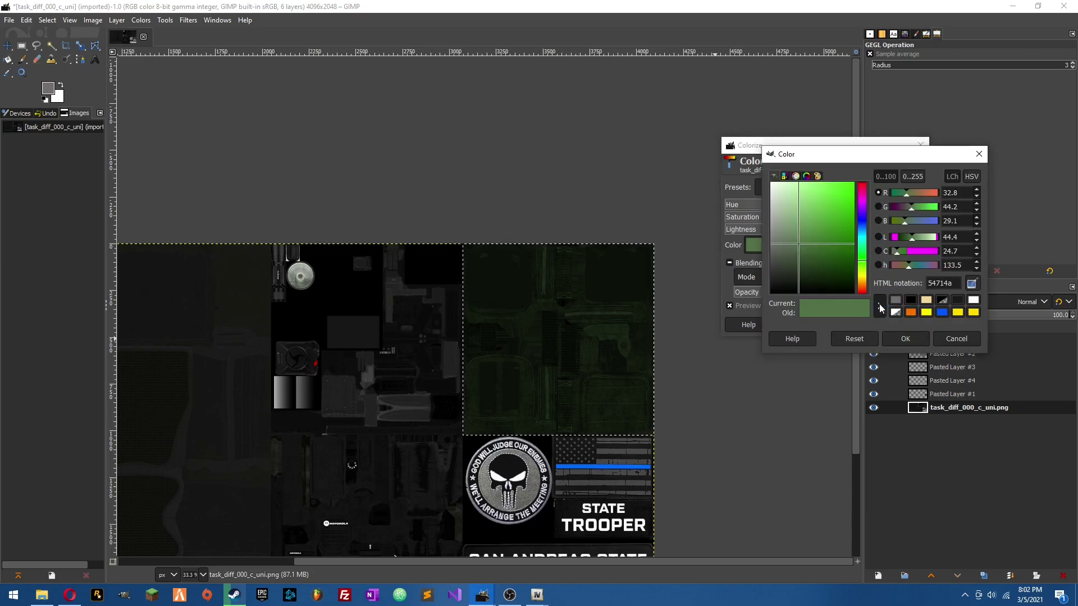
click(907, 338)
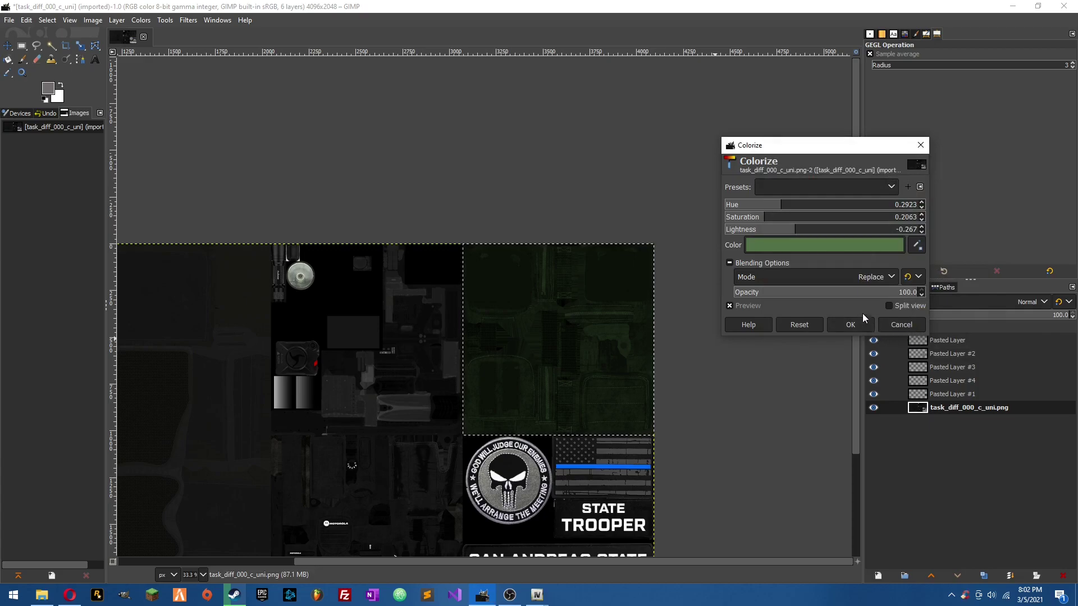
scroll(845, 271, down, 3)
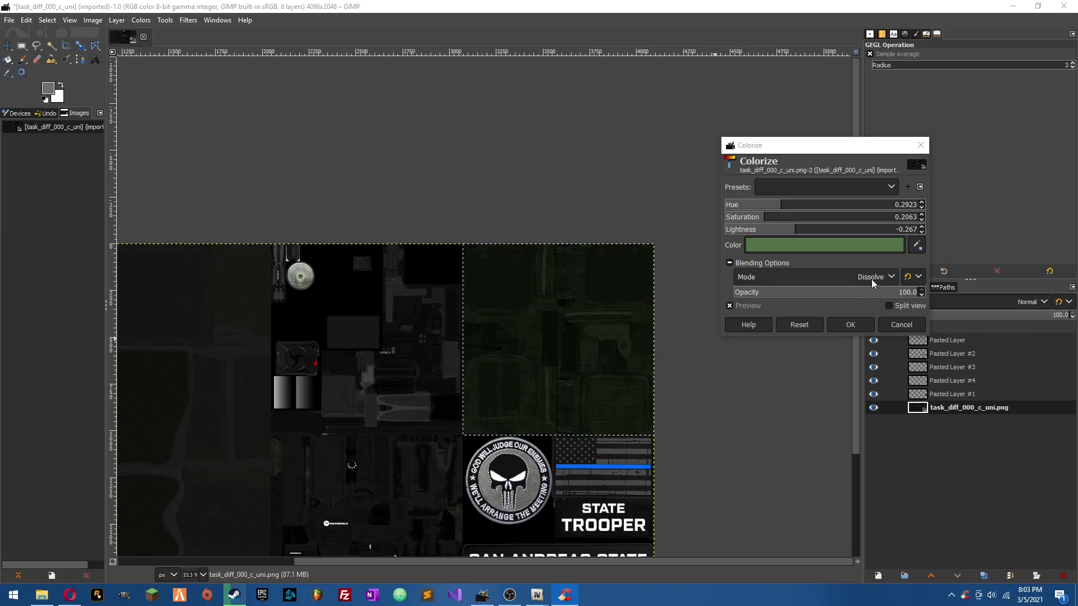
- Commit the olive Colorize tint, return to Rectangle Select and clear the selection
click(865, 330)
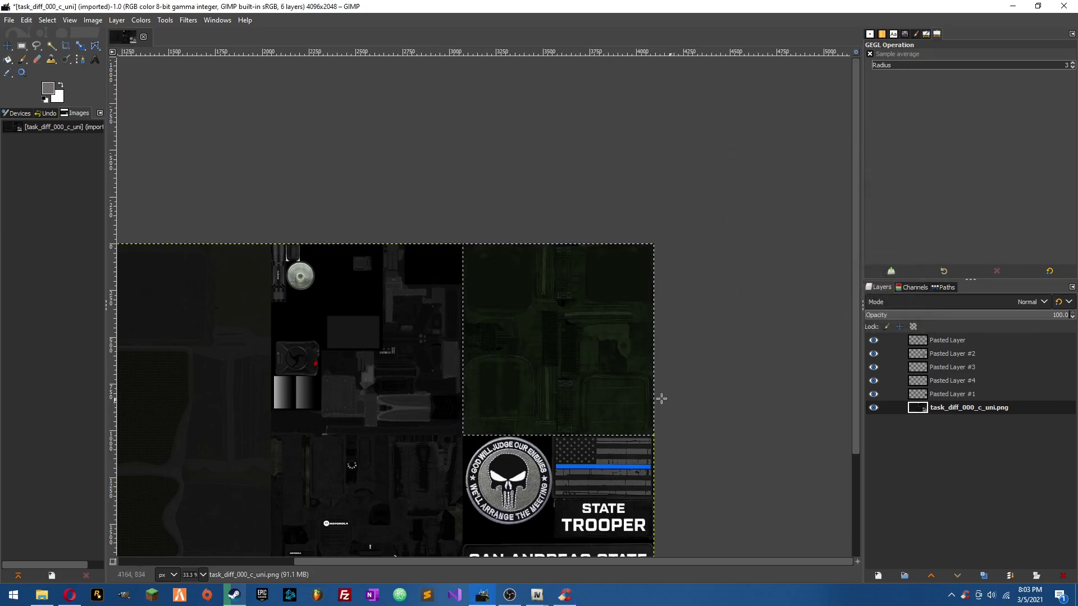
scroll(528, 396, down, 2)
scroll(528, 396, up, 2)
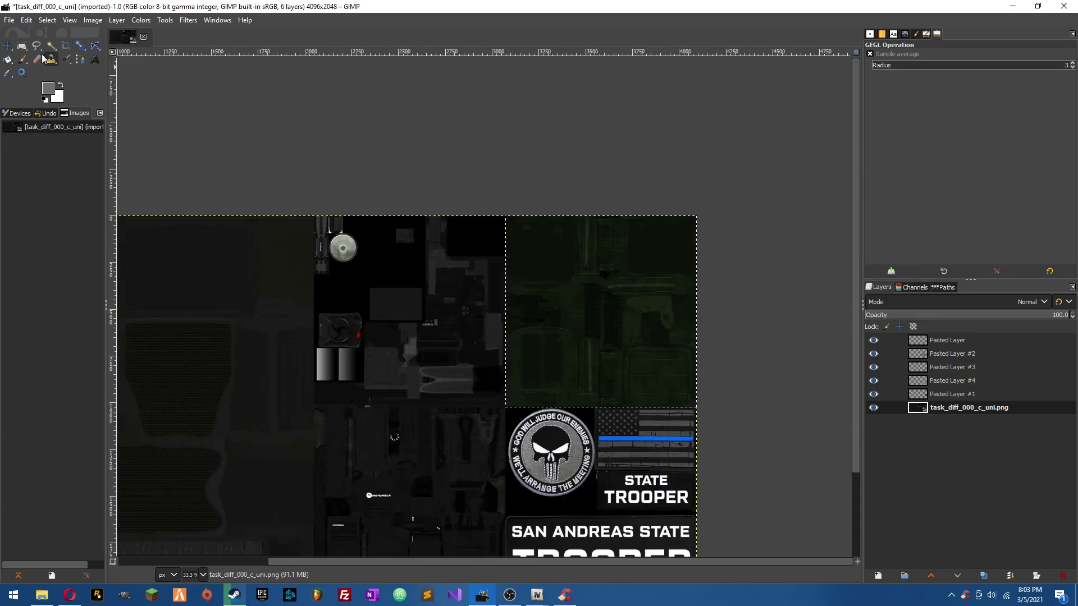
click(26, 45)
click(598, 159)
- Zoom out to check the pasted patch layers on the texture, then return to 50%
scroll(578, 386, down, 2)
scroll(430, 497, up, 2)
scroll(430, 496, up, 2)
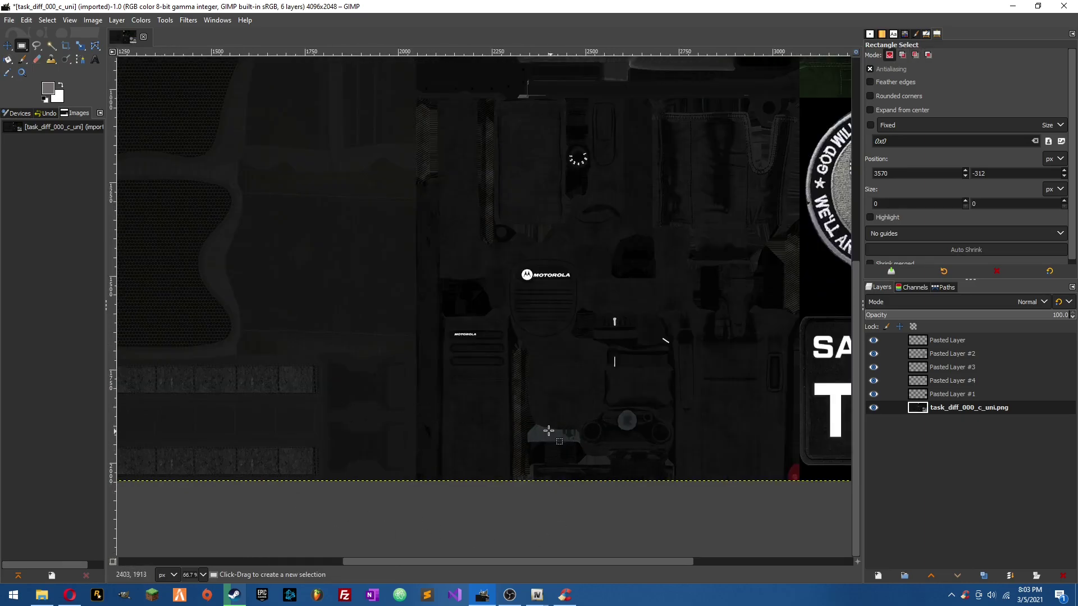
scroll(542, 432, down, 3)
scroll(605, 337, up, 2)
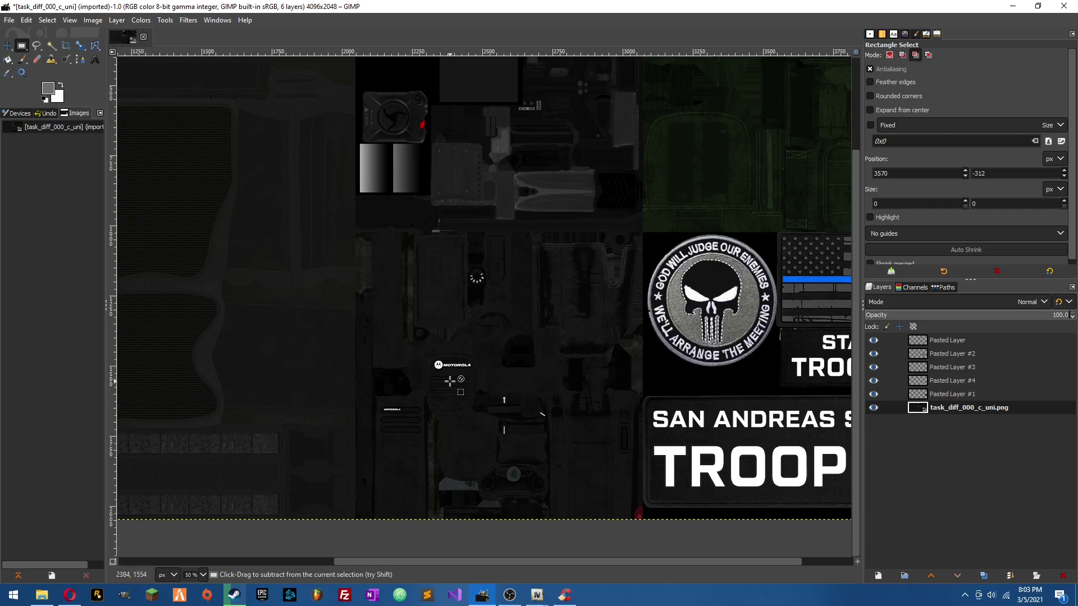
scroll(443, 368, down, 4)
scroll(444, 337, up, 3)
scroll(476, 309, up, 3)
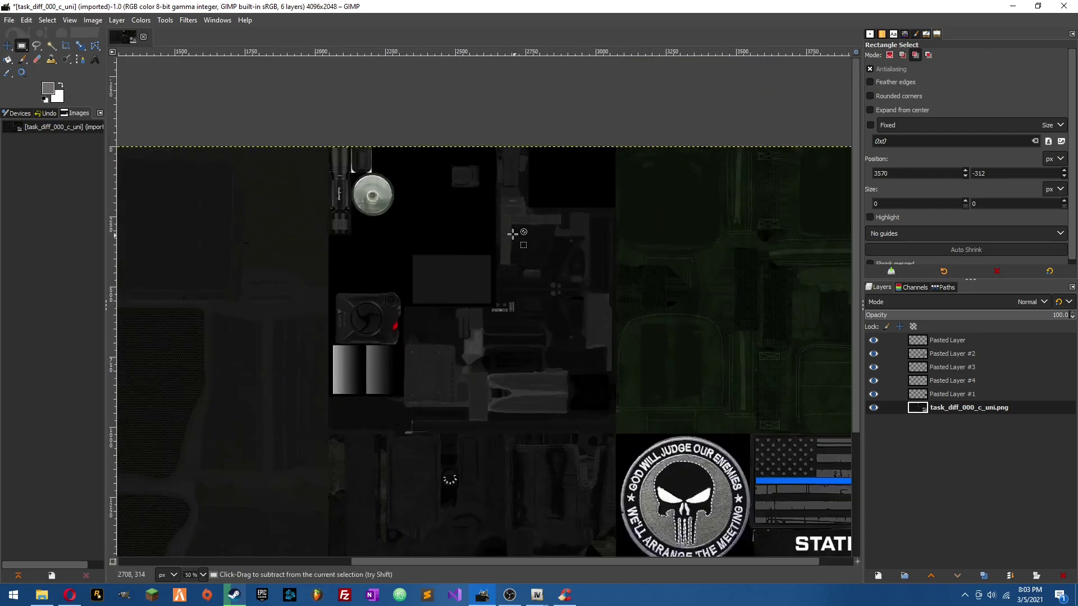
scroll(478, 251, down, 3)
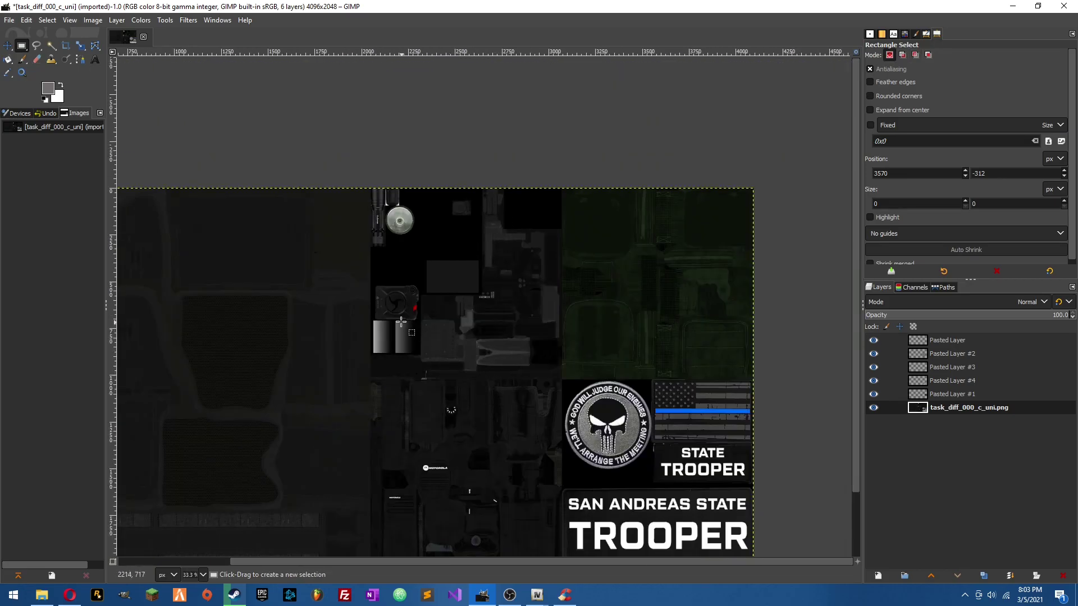
scroll(486, 320, up, 3)
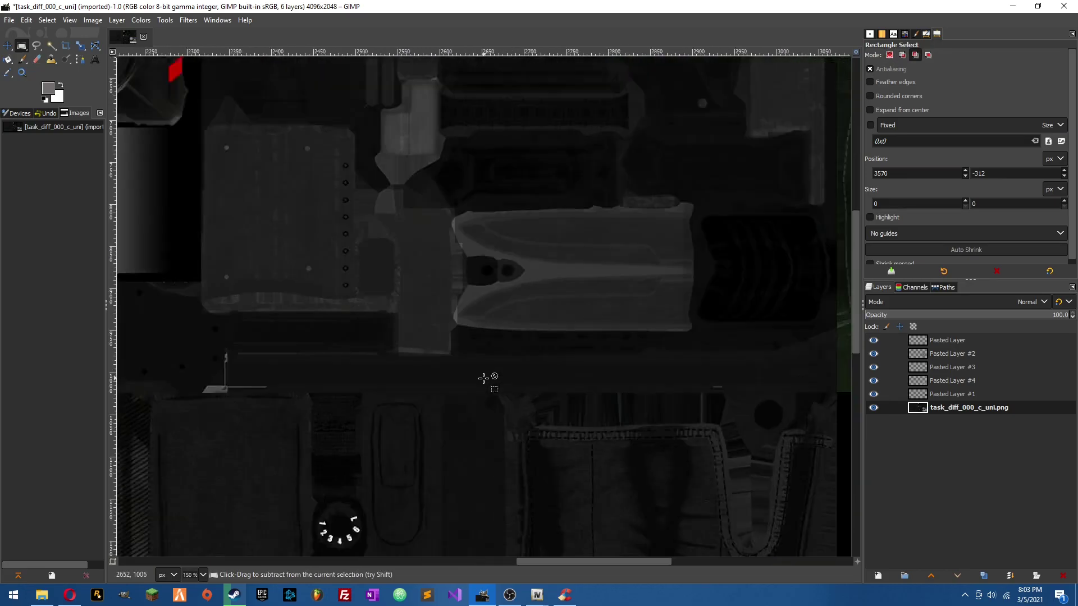
scroll(487, 378, down, 5)
scroll(489, 371, up, 4)
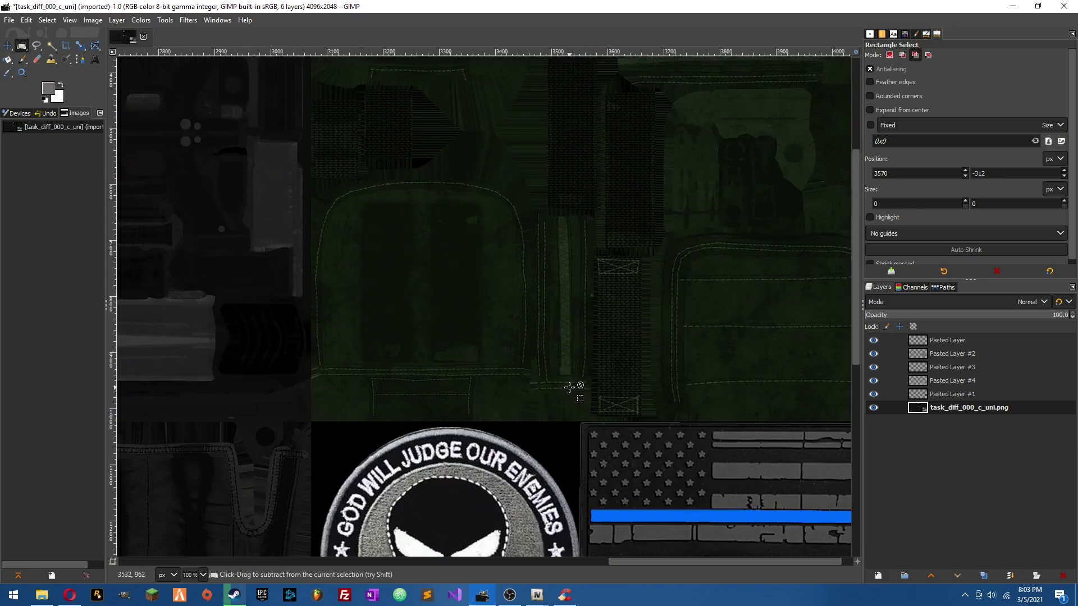
scroll(421, 260, down, 5)
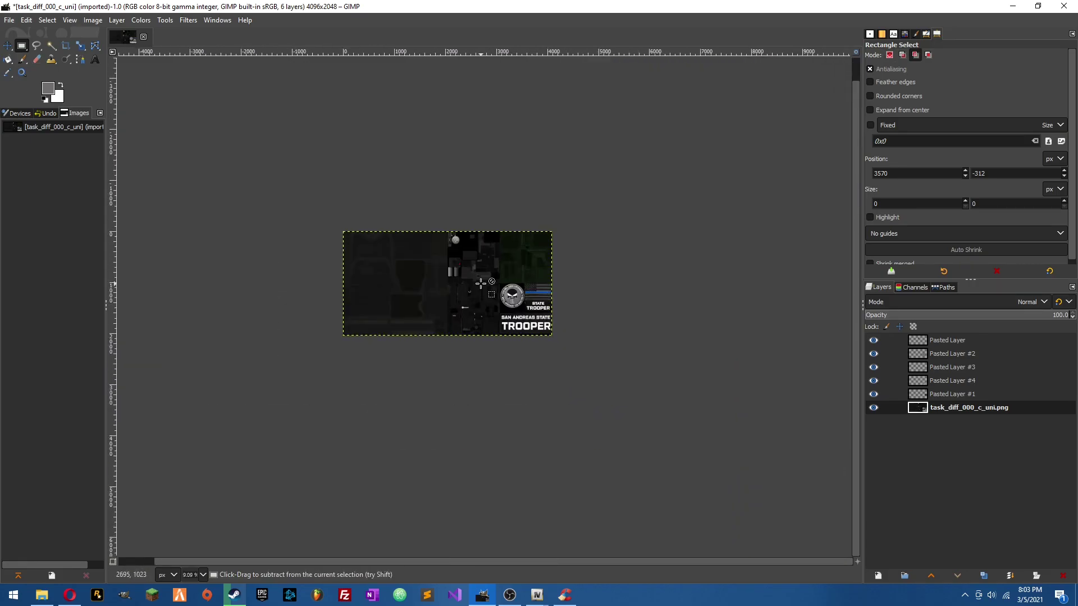
scroll(419, 373, up, 3)
scroll(418, 373, up, 1)
scroll(412, 472, down, 3)
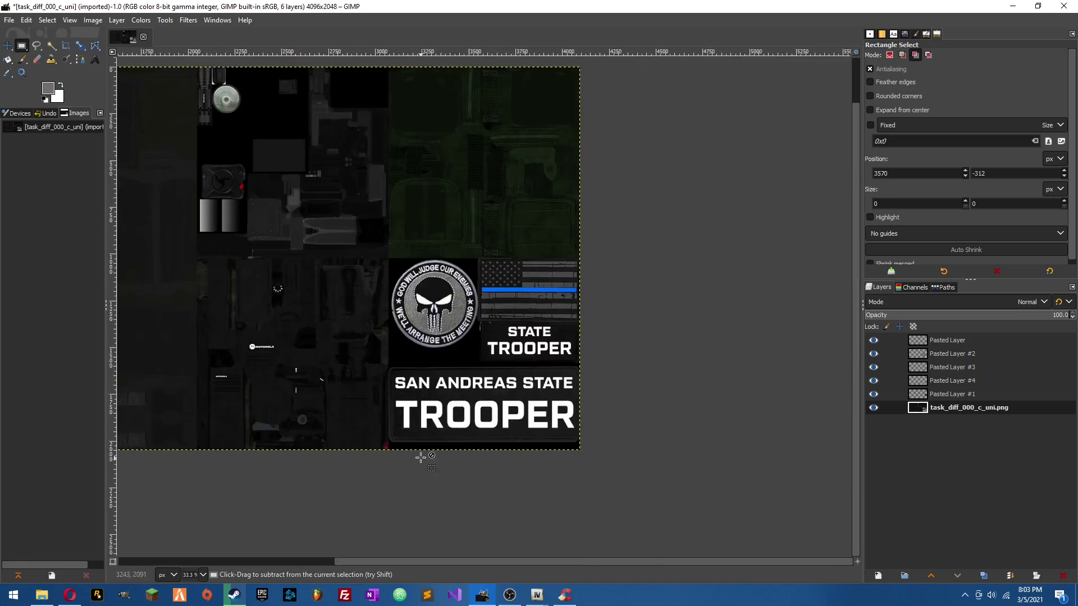
scroll(418, 470, up, 2)
- Make Pasted Layer #4, the SAN ANDREAS STATE TROOPER patch layer, active
click(953, 396)
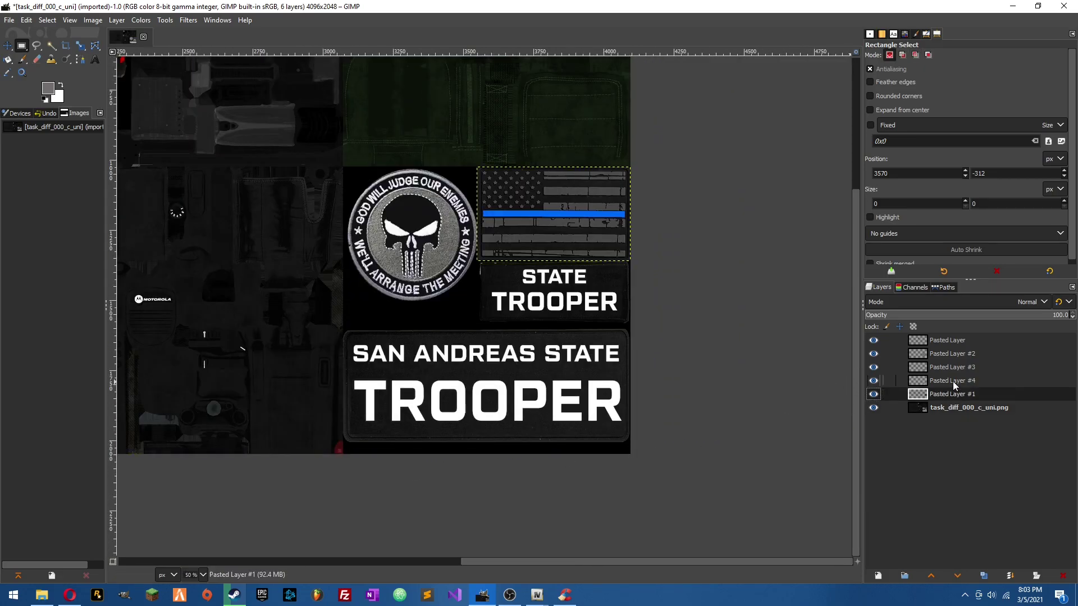
click(955, 382)
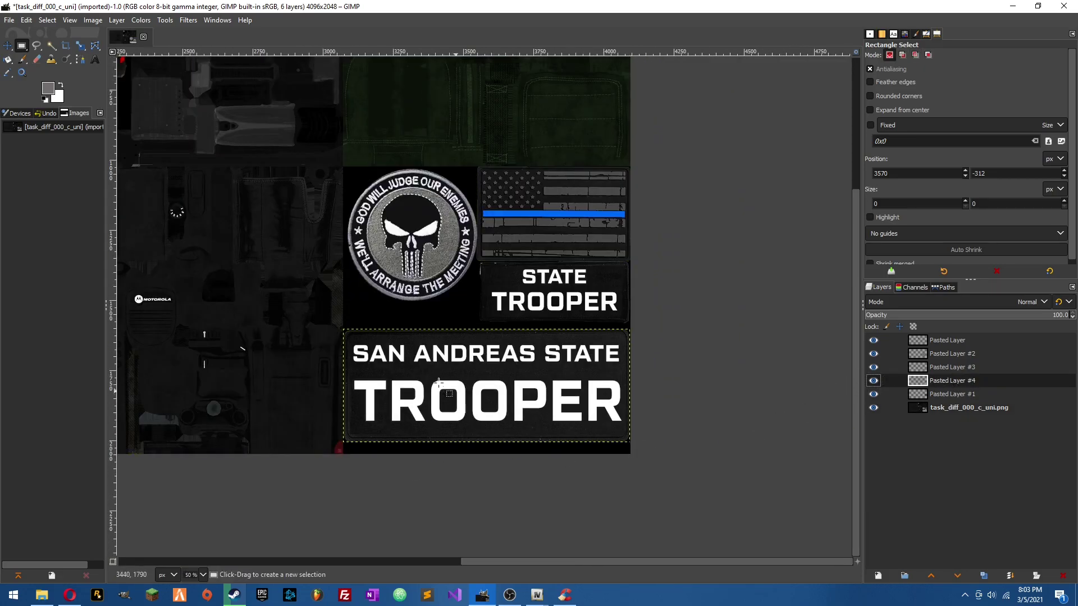
scroll(388, 473, up, 1)
scroll(339, 422, up, 1)
scroll(339, 422, down, 2)
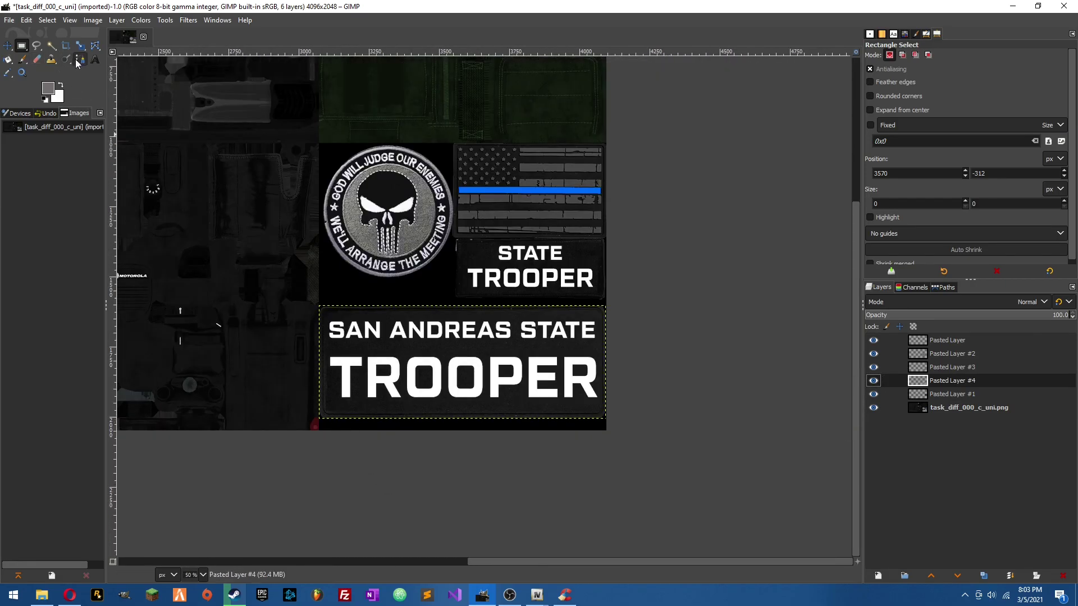
- Sample the patch's dark background as the paint colour, ready for the Paintbrush
click(7, 73)
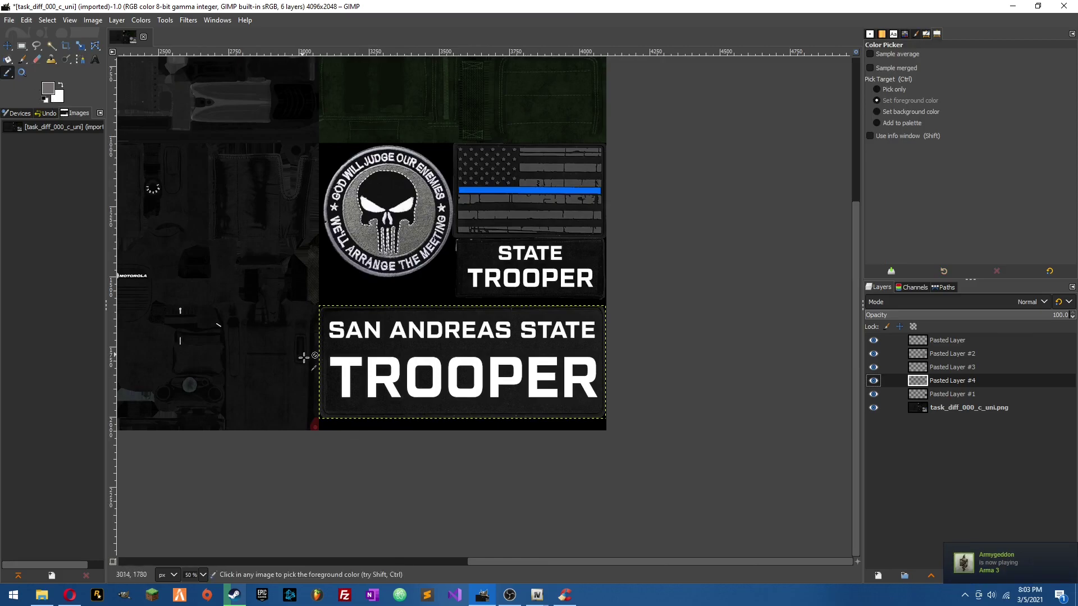
scroll(342, 413, up, 4)
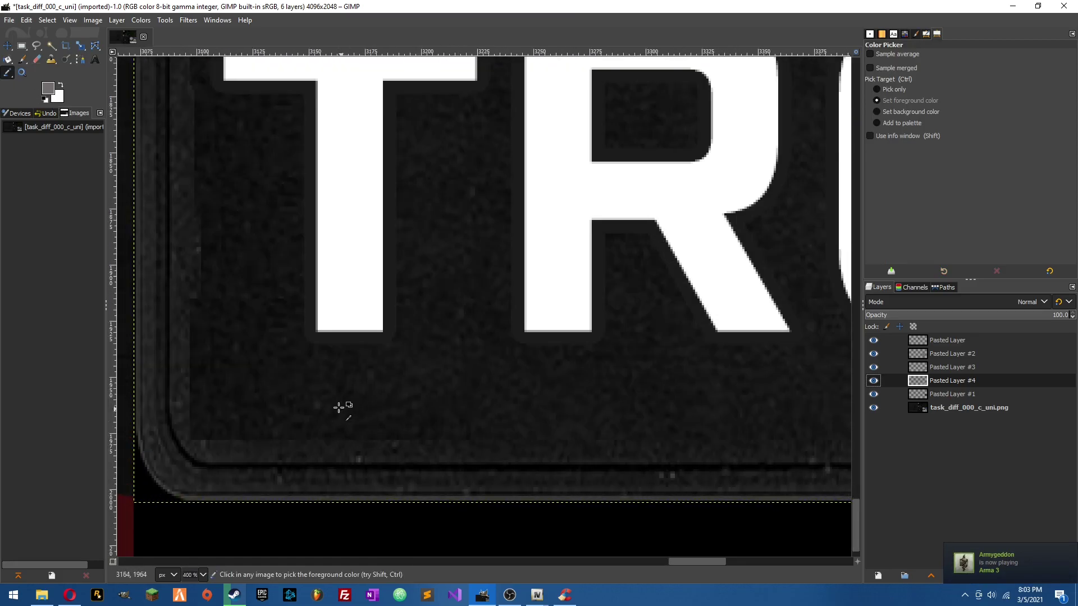
scroll(281, 401, down, 5)
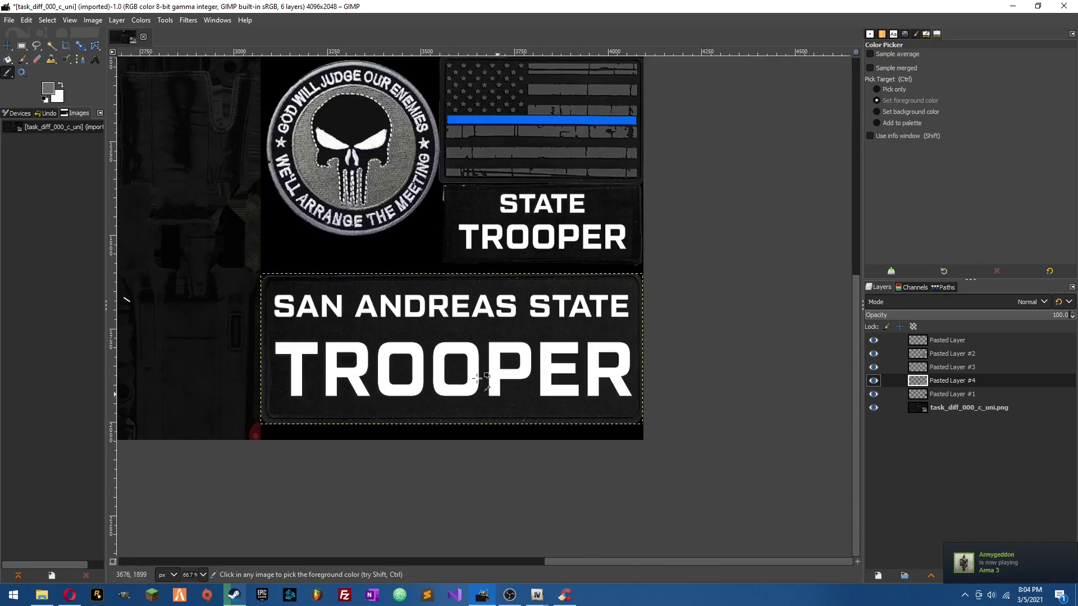
scroll(429, 337, up, 7)
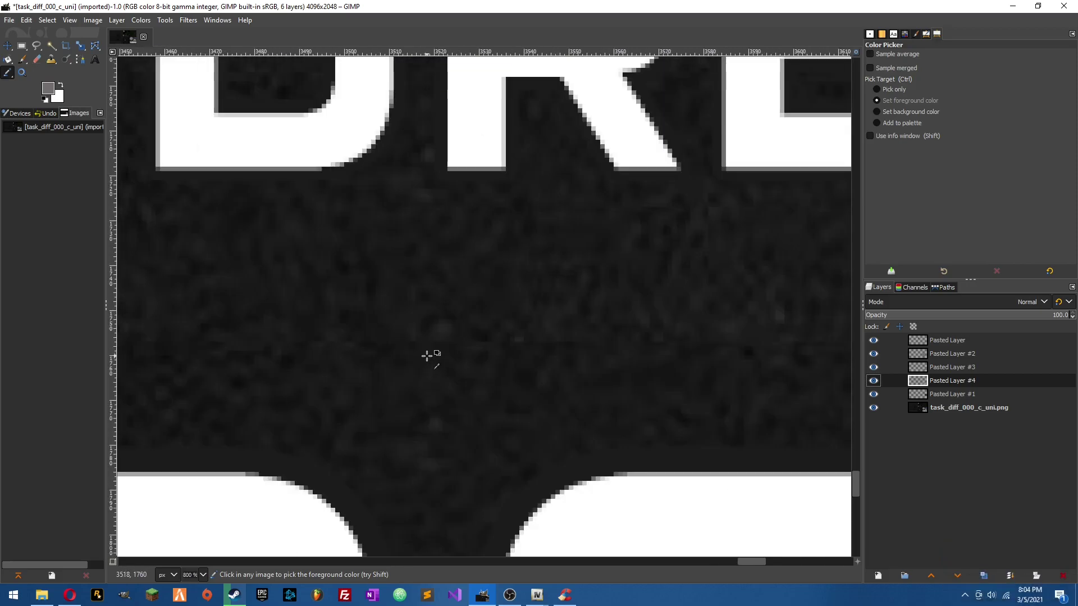
click(405, 298)
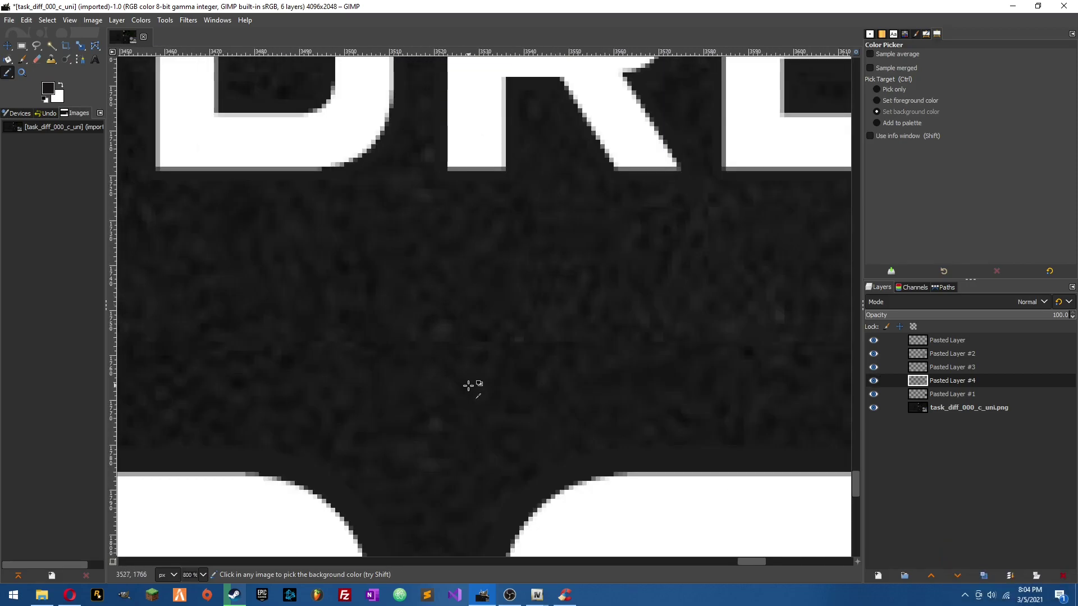
scroll(468, 386, down, 1)
scroll(468, 386, down, 9)
scroll(573, 337, up, 4)
click(22, 59)
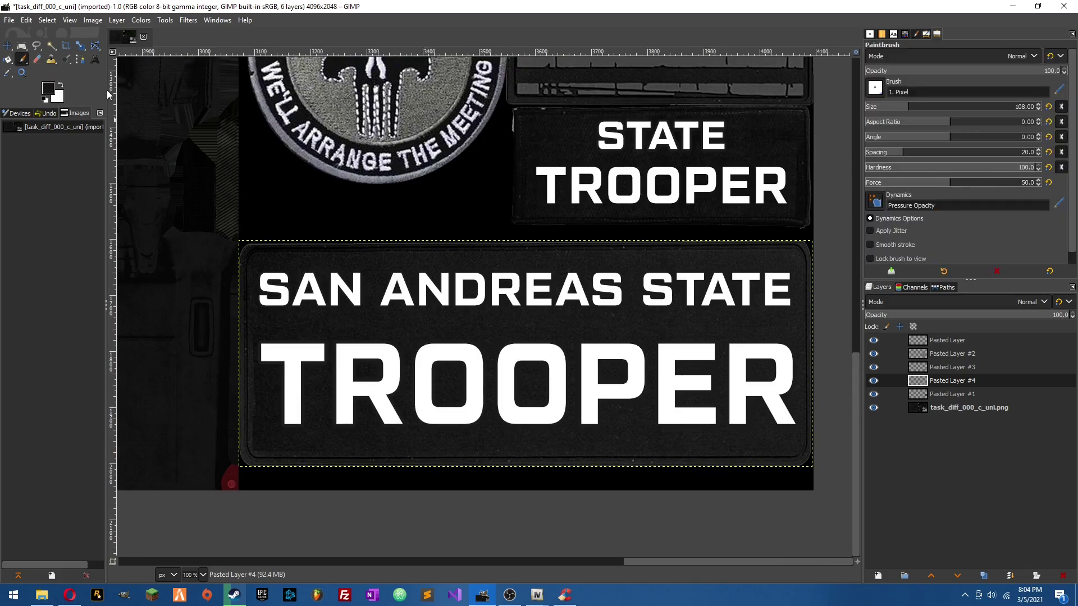
- Paint over the SAN ANDREAS STATE and TROOPER lettering with the dark colour
click(275, 277)
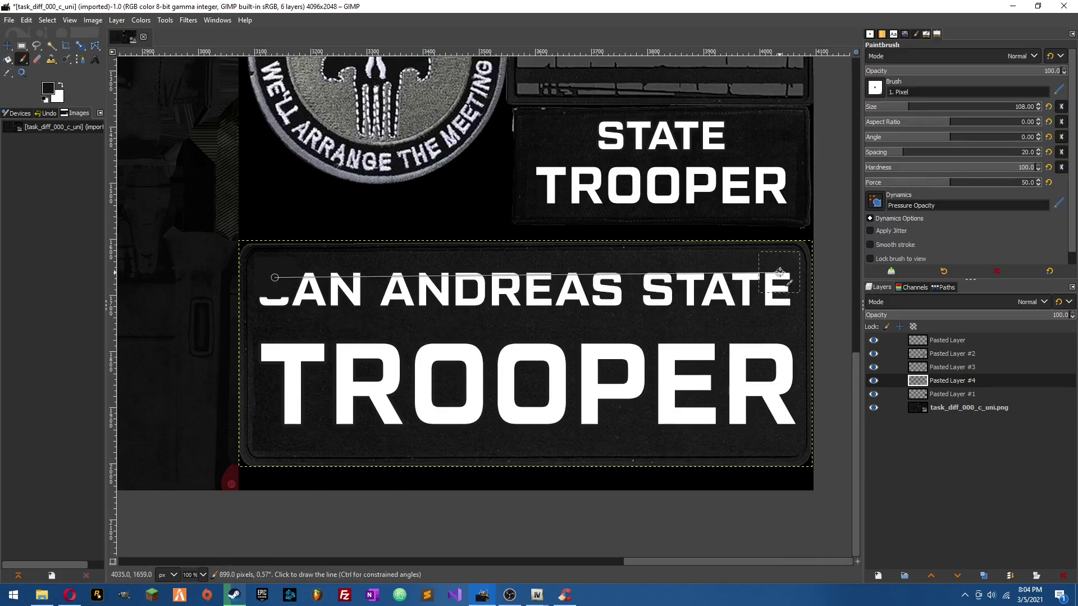
shift+click(780, 272)
shift+click(779, 431)
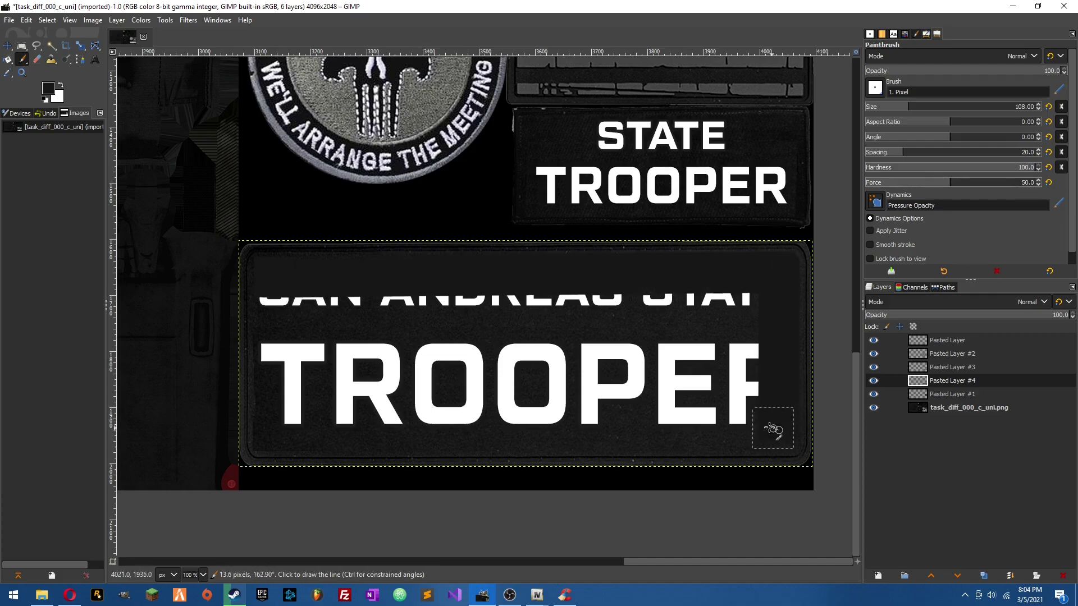
shift+click(274, 428)
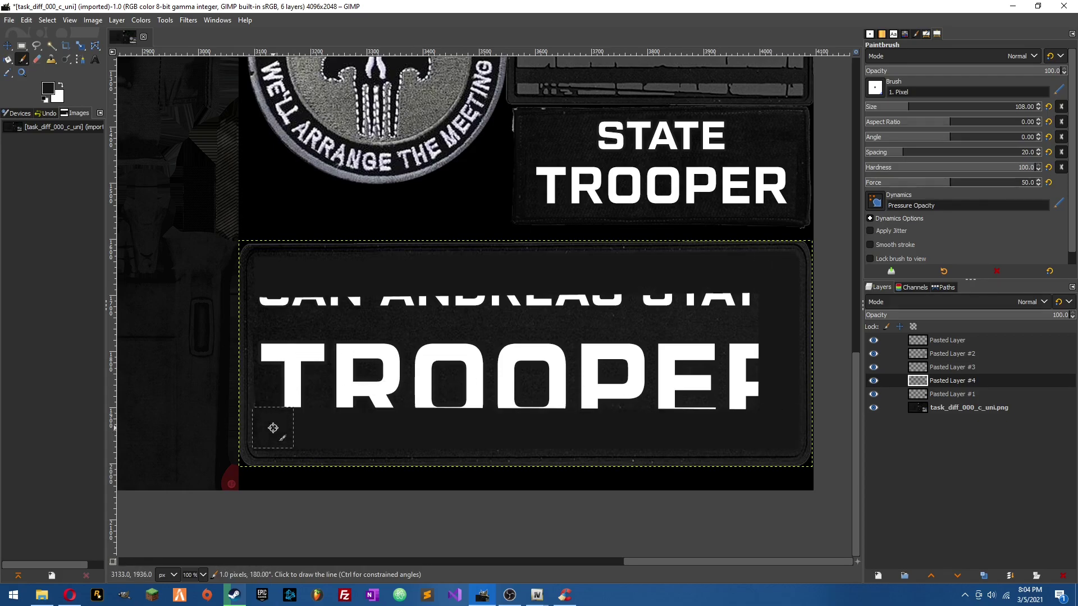
shift+click(279, 293)
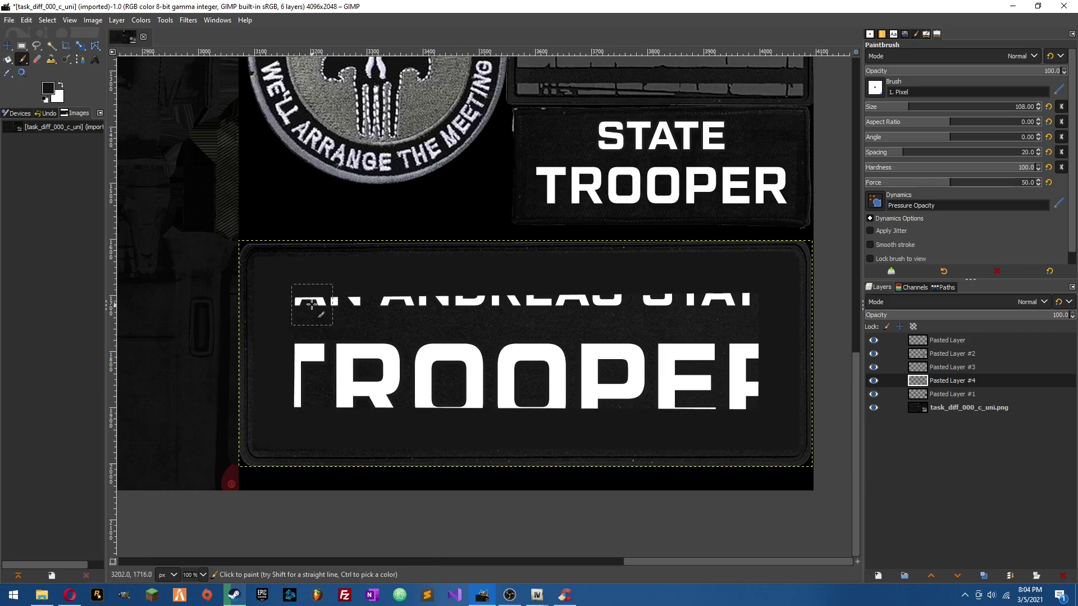
drag(301, 306, 753, 305)
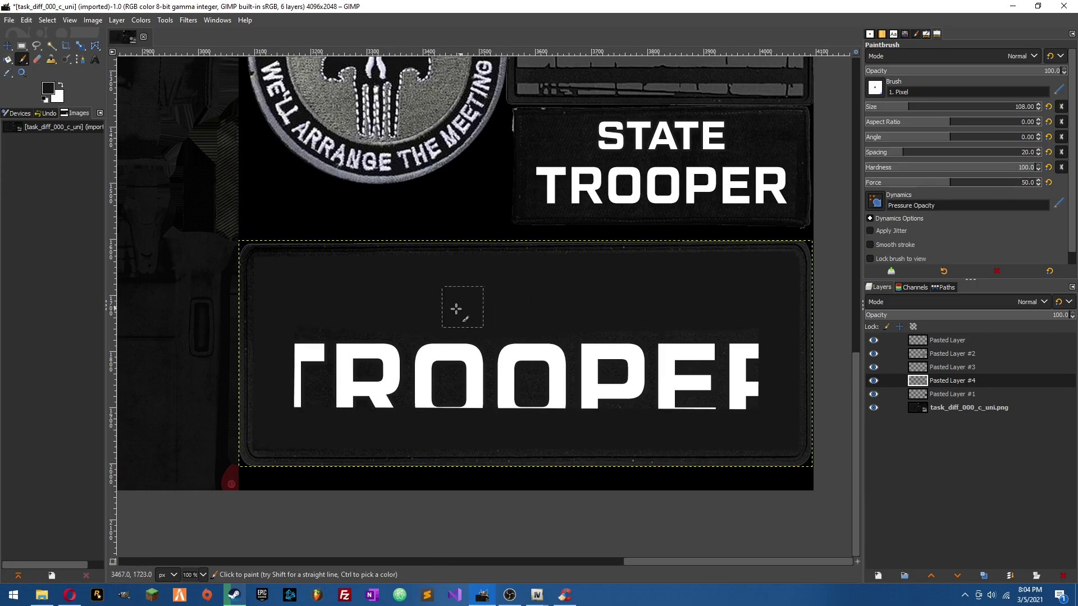
mouse_move(445, 311)
mouse_down()
mouse_move(294, 378)
mouse_move(310, 385)
mouse_move(318, 367)
mouse_move(442, 365)
mouse_move(394, 352)
mouse_move(752, 341)
mouse_move(748, 408)
mouse_move(580, 393)
mouse_move(346, 401)
mouse_move(557, 352)
mouse_move(624, 378)
mouse_up()
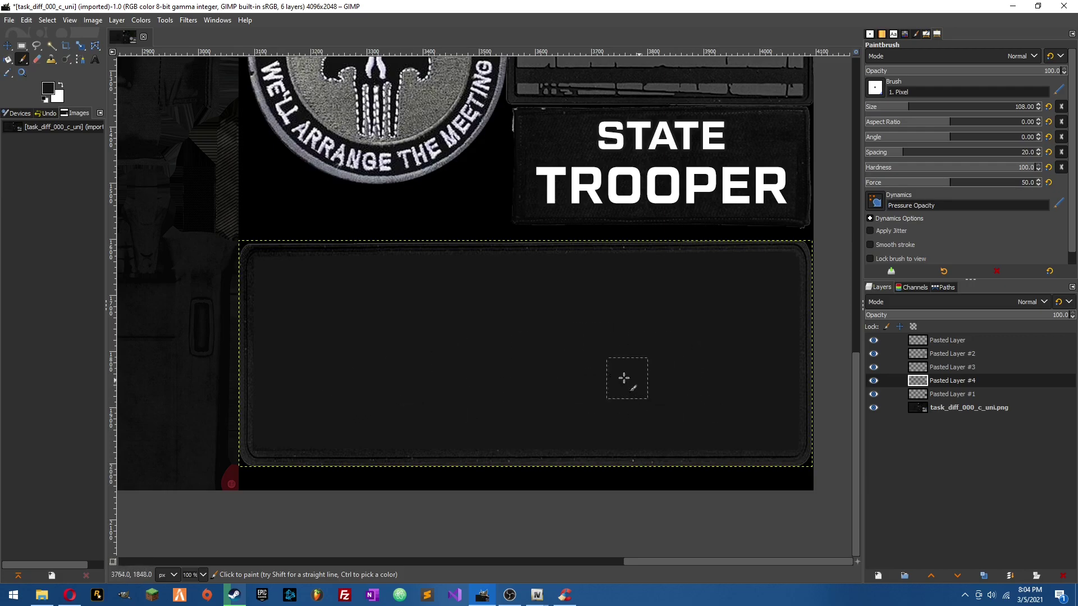
- Retouch the panel's top, left, bottom and right edges with straight dark strokes
click(778, 270)
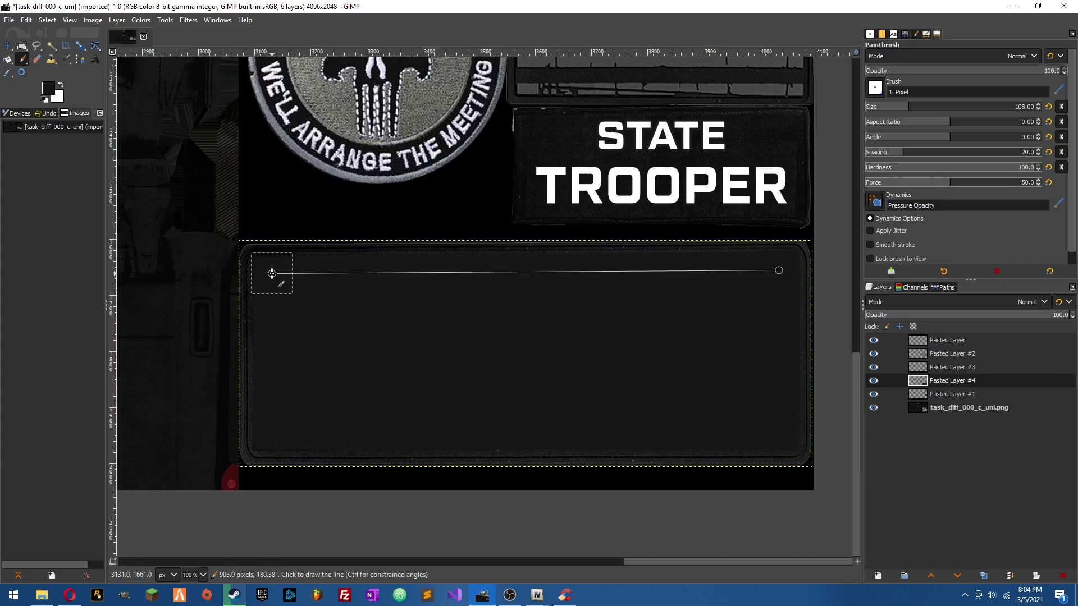
shift+click(273, 273)
shift+click(266, 282)
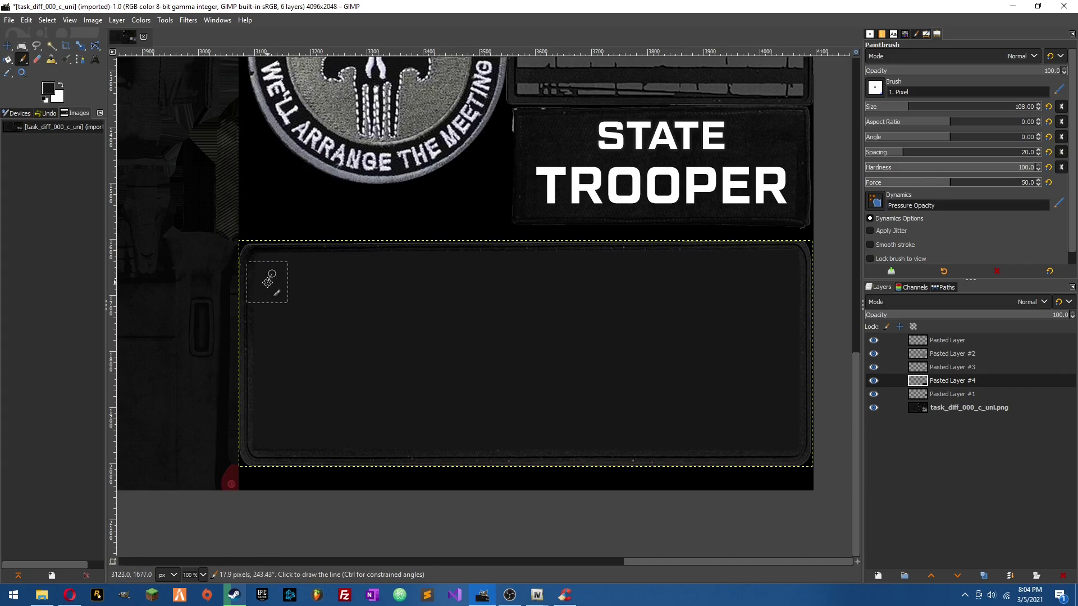
shift+click(273, 438)
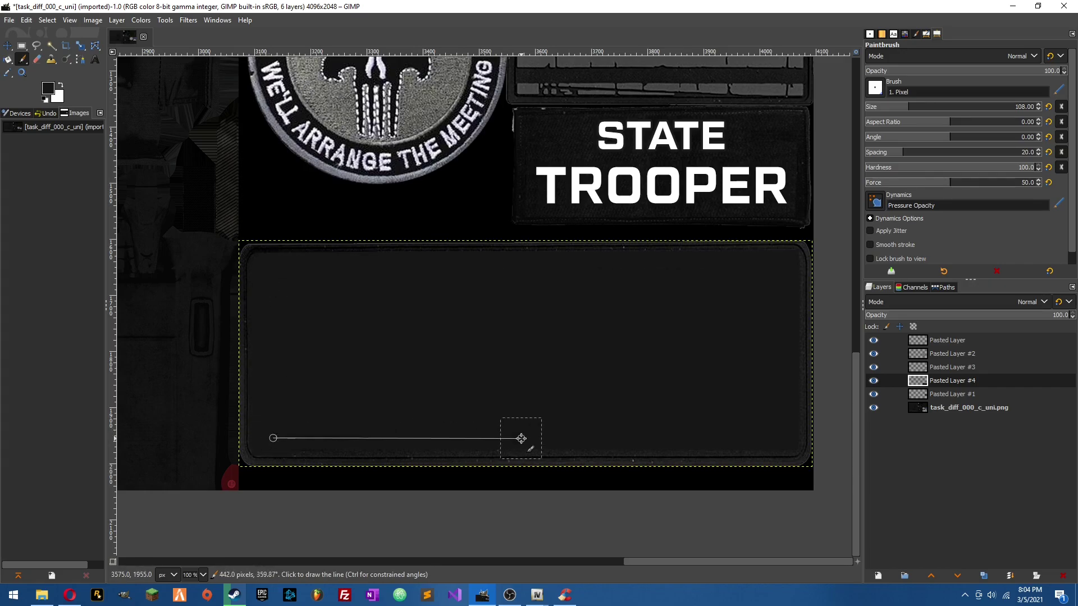
shift+click(523, 438)
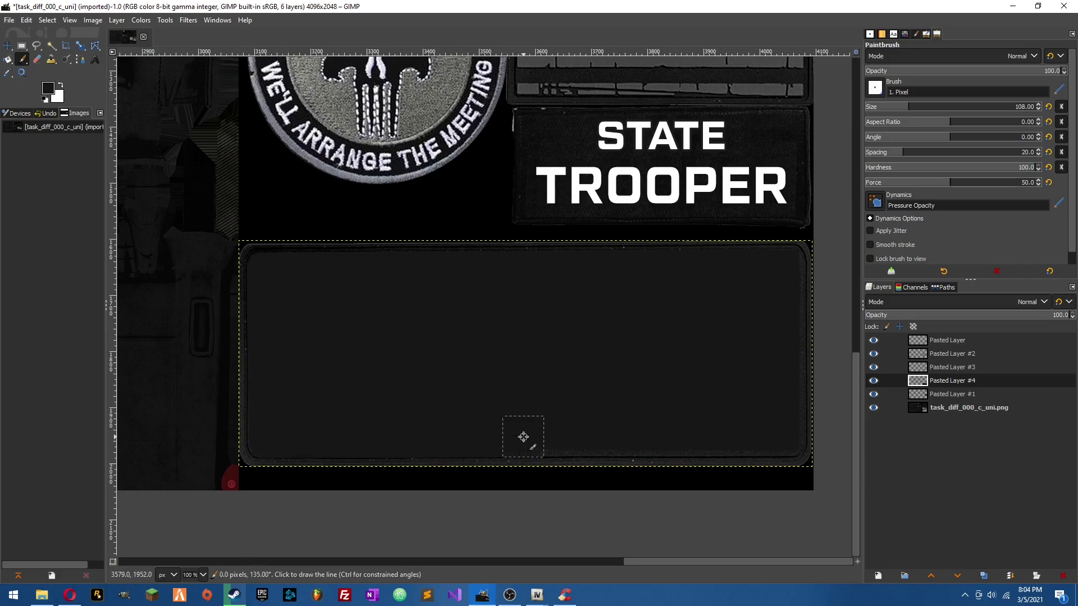
shift+click(745, 435)
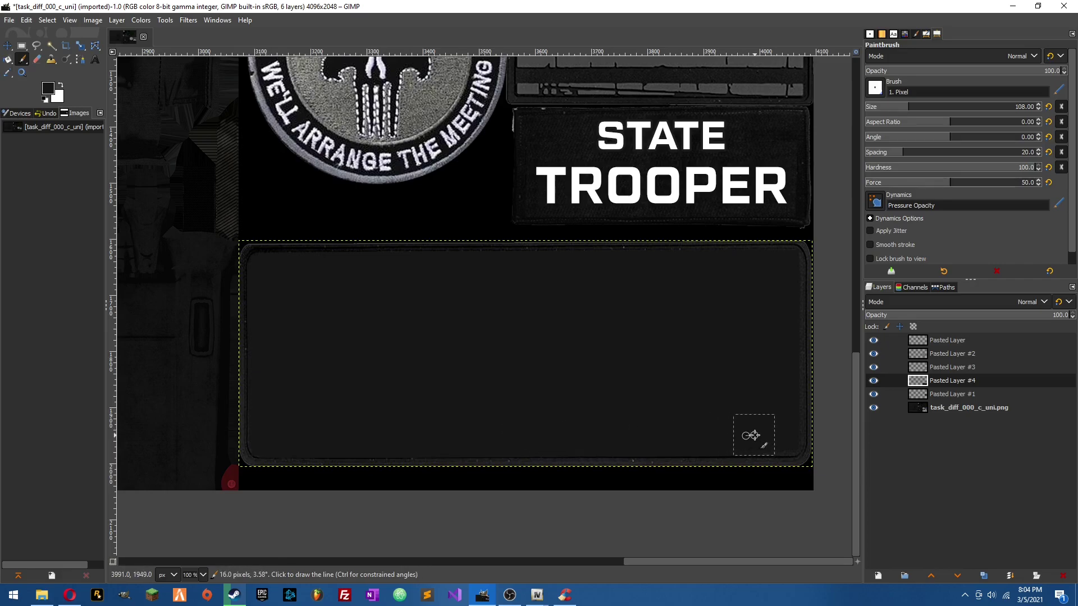
shift+click(782, 421)
shift+click(781, 273)
shift+click(698, 269)
shift+click(271, 268)
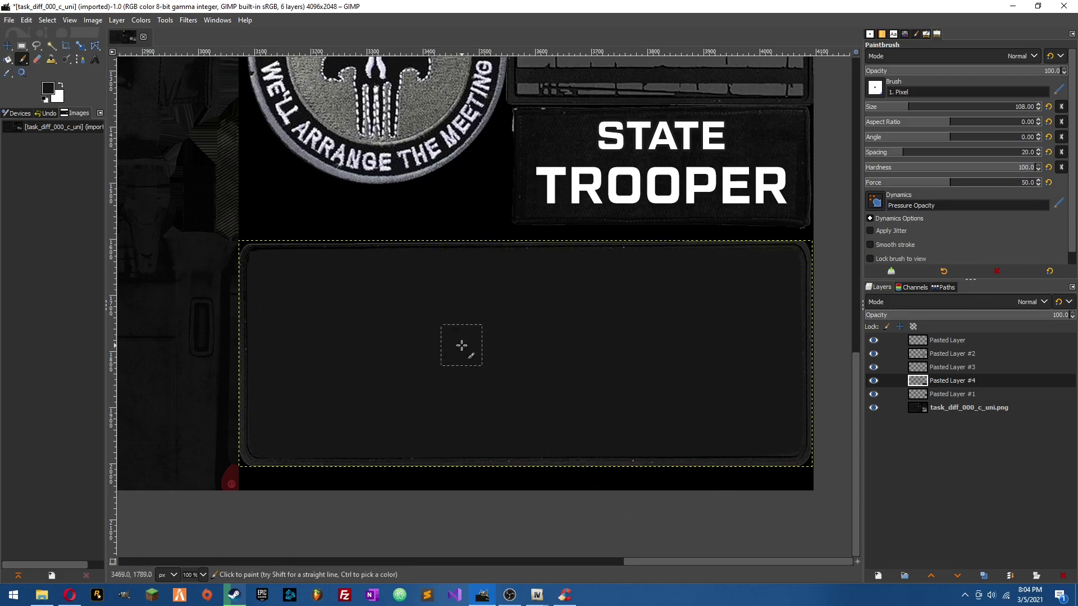
ctrl+scroll(337, 354, down, 1)
ctrl+scroll(517, 377, up, 1)
ctrl+scroll(513, 378, down, 1)
ctrl+scroll(587, 354, up, 1)
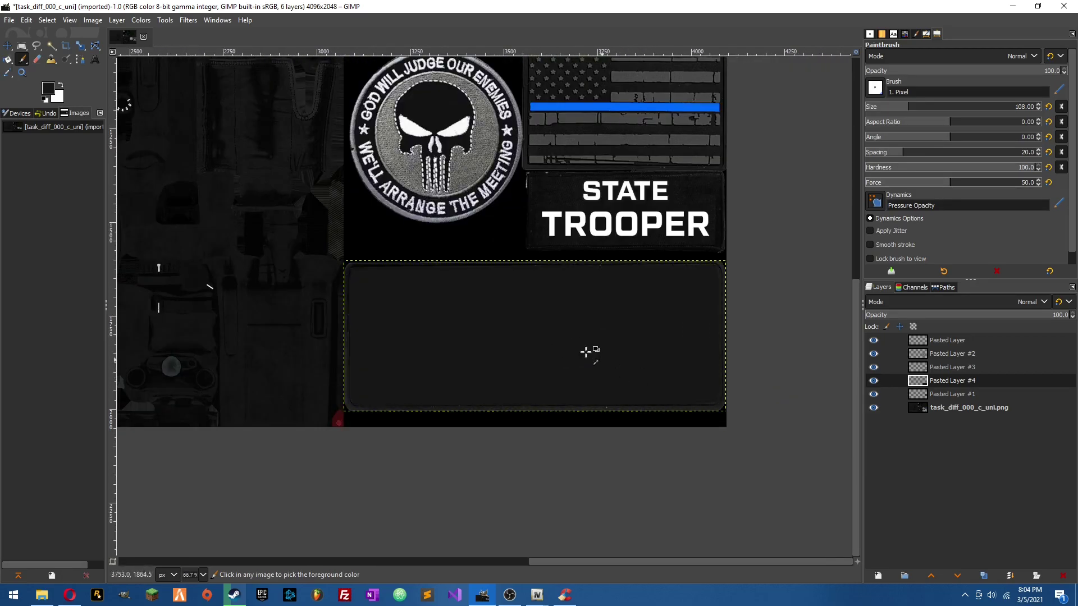
- Colorize the blank lower panel with colour 54714a at lightness -0.110
right_click(424, 292)
mouse_move(472, 389)
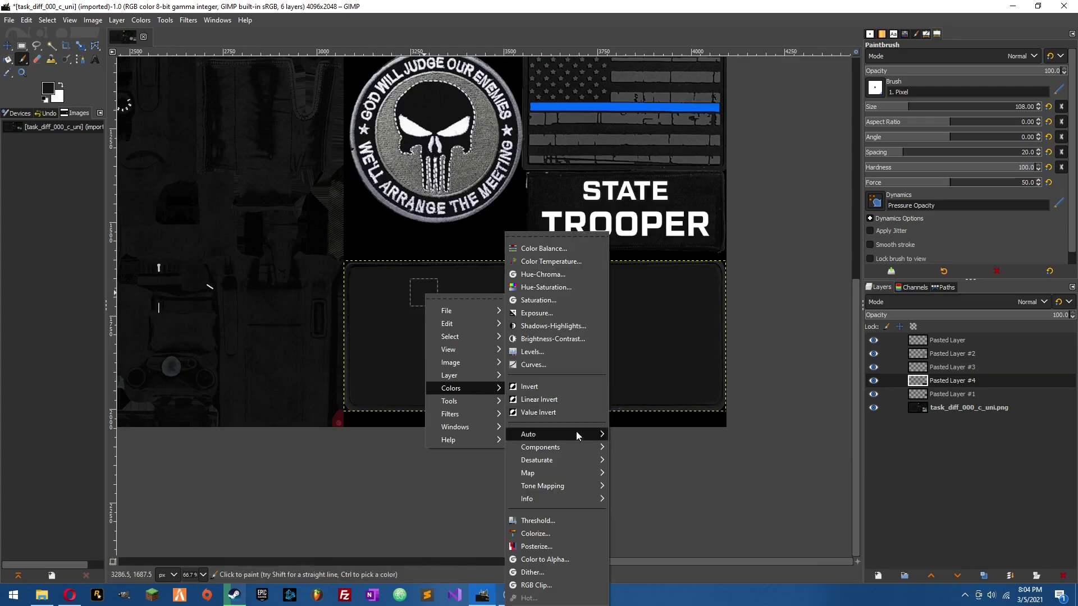
click(536, 534)
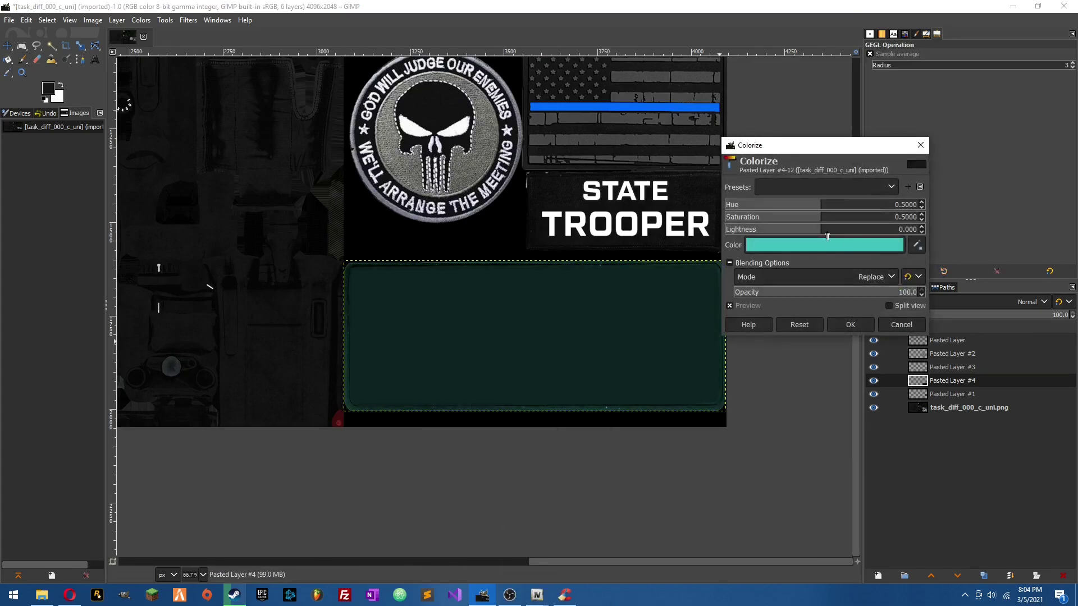
drag(825, 234, 841, 233)
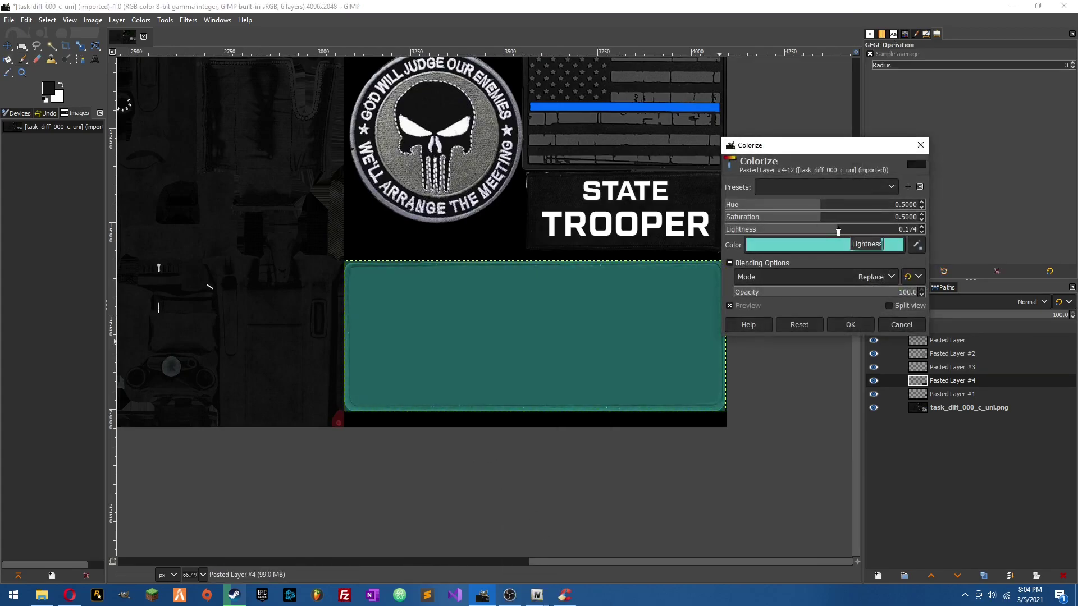
scroll(555, 184, up, 5)
scroll(573, 271, down, 2)
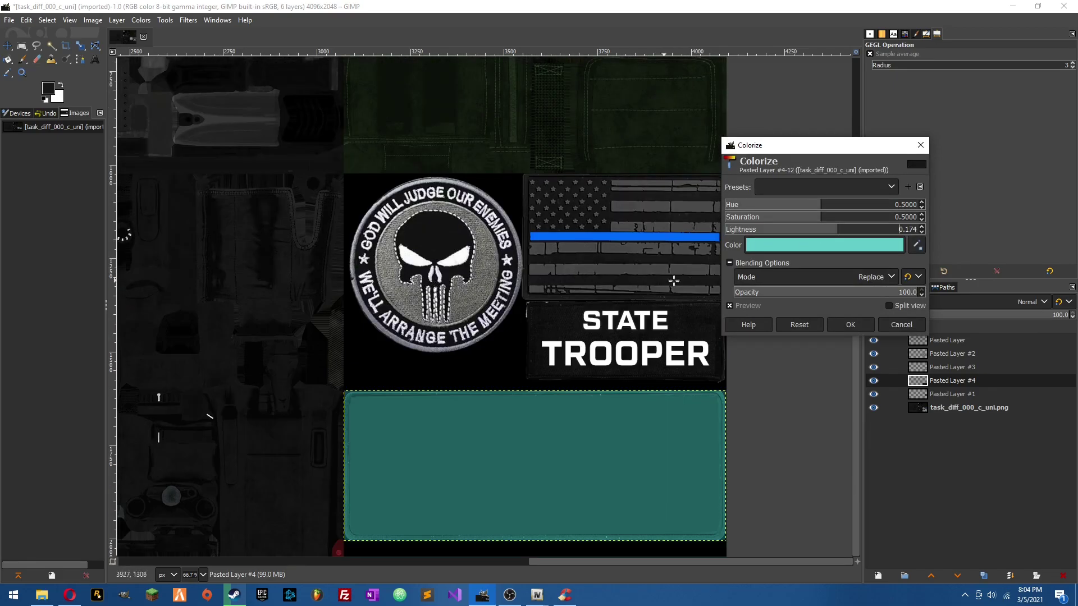
click(869, 245)
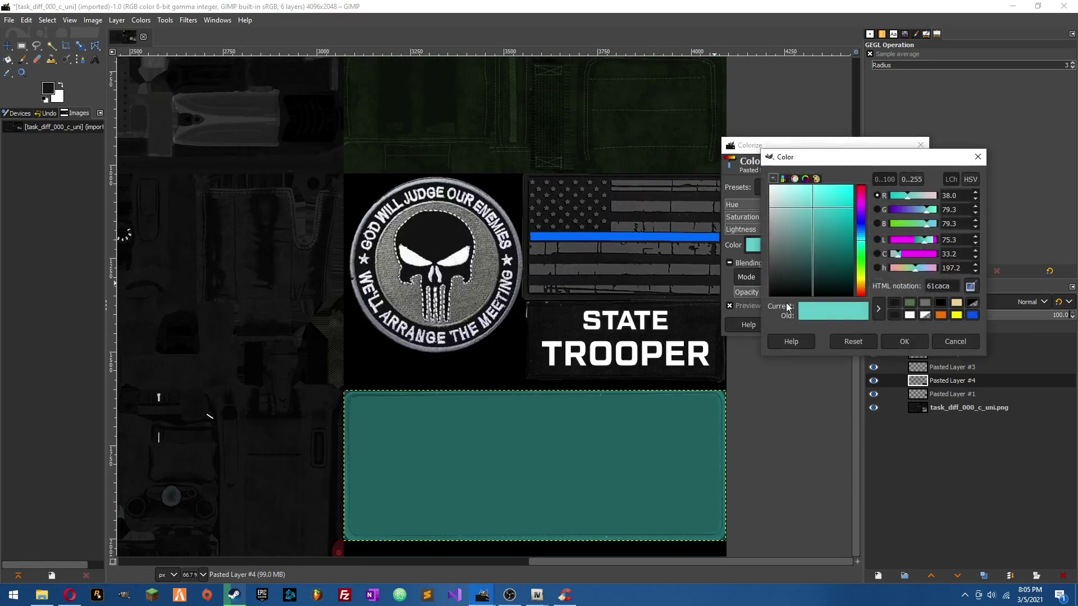
click(971, 286)
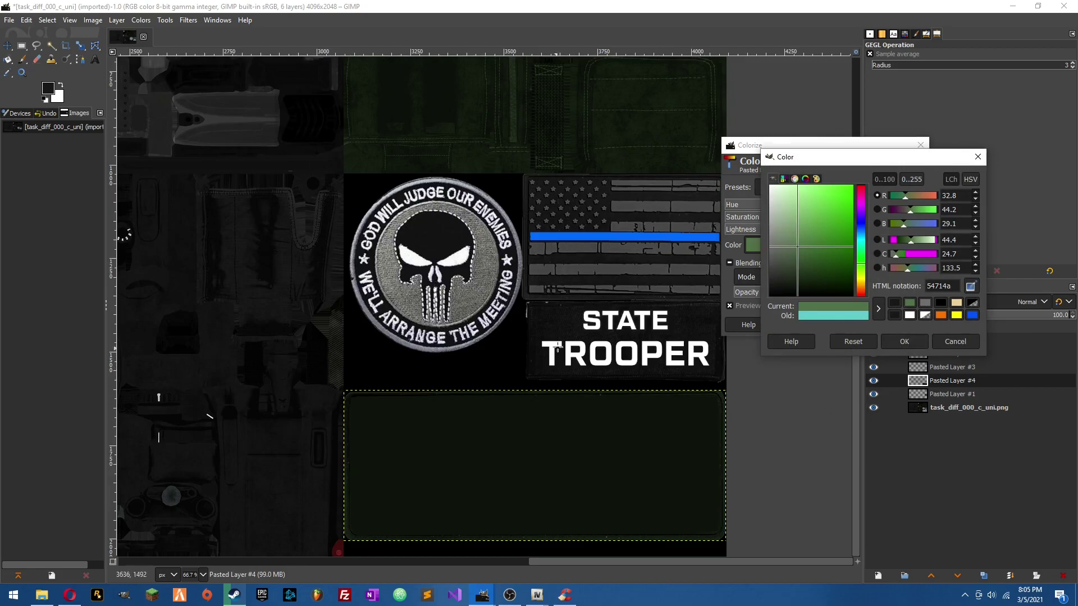
click(903, 343)
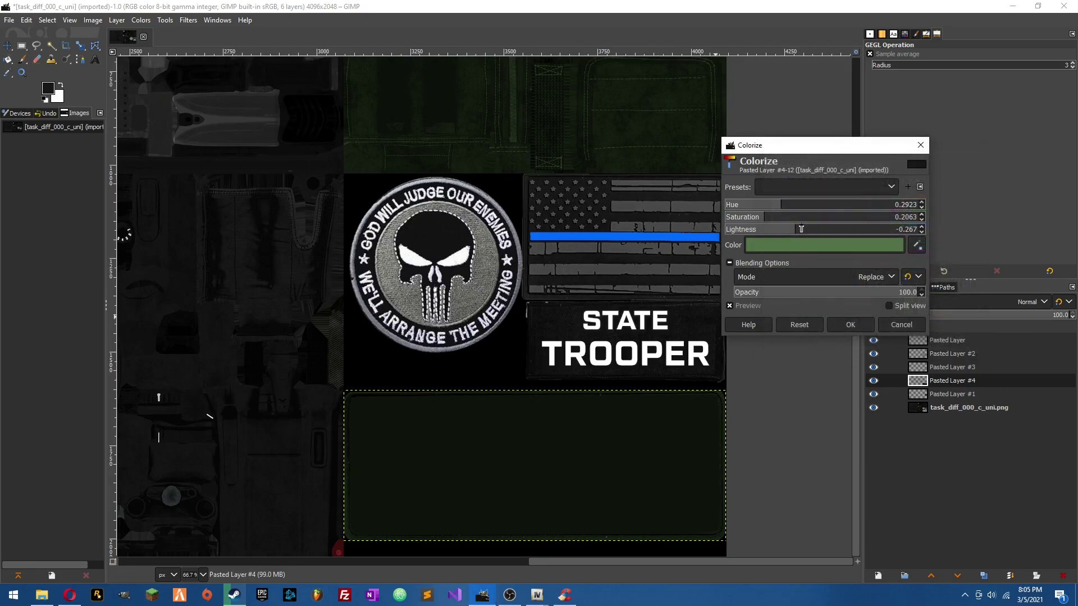
drag(802, 229, 804, 229)
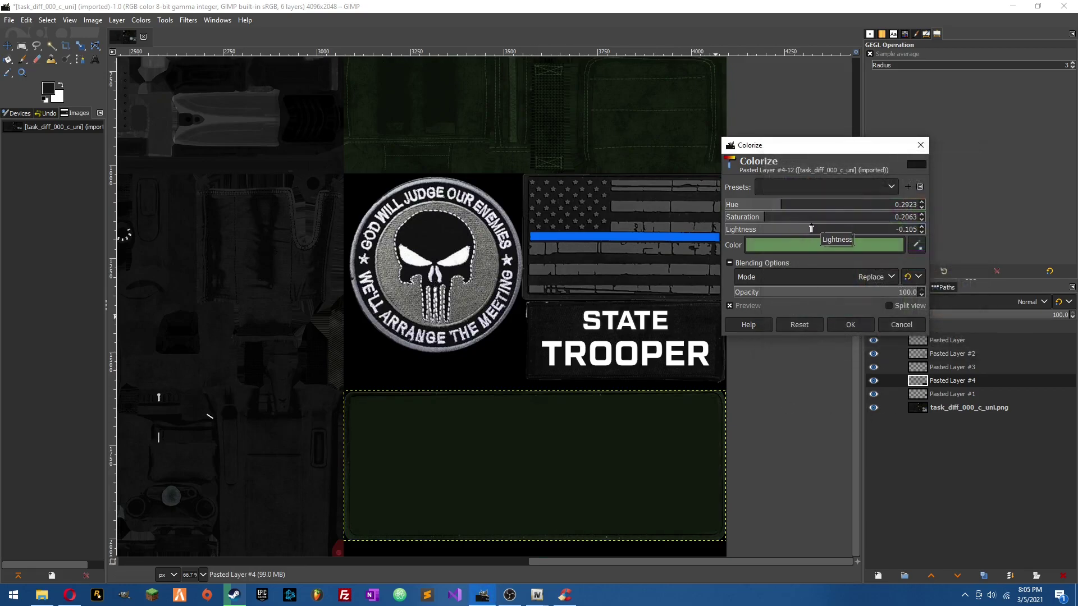
click(851, 325)
ctrl+scroll(618, 433, down, 3)
ctrl+scroll(595, 473, up, 1)
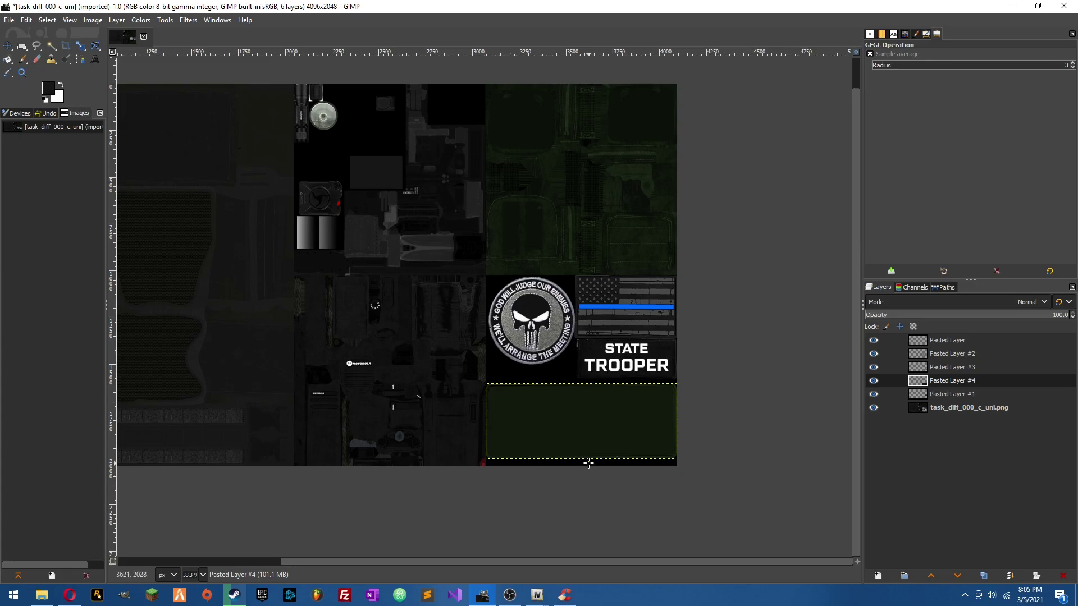
- Zoom to actual size, activate Pasted Layer #3, and paint over the STATE TROOPER lettering
mouse_move(538, 595)
key(1)
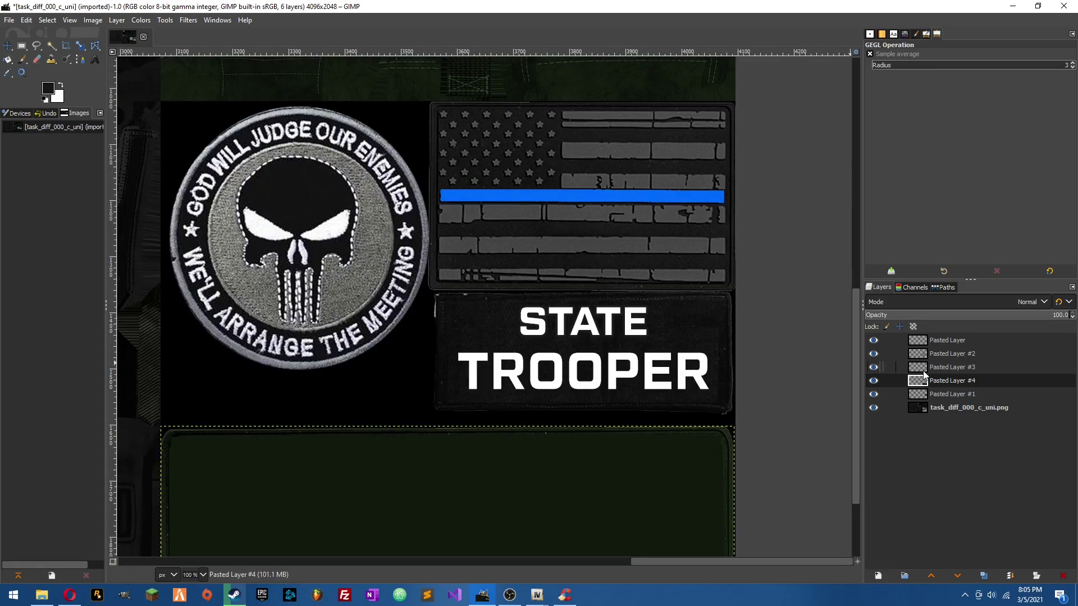
key(Page_Up)
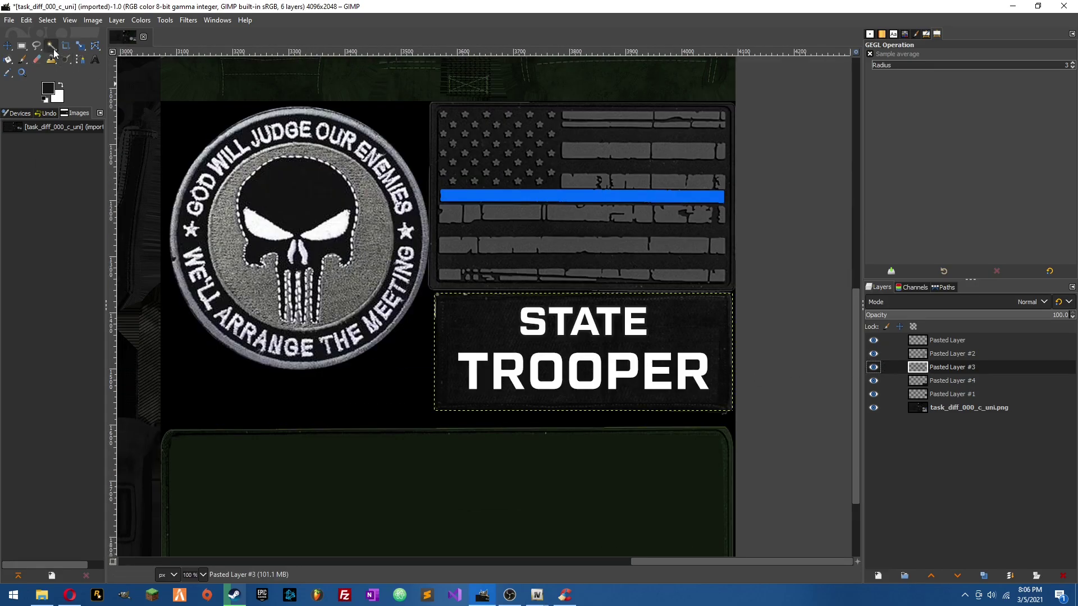
click(8, 73)
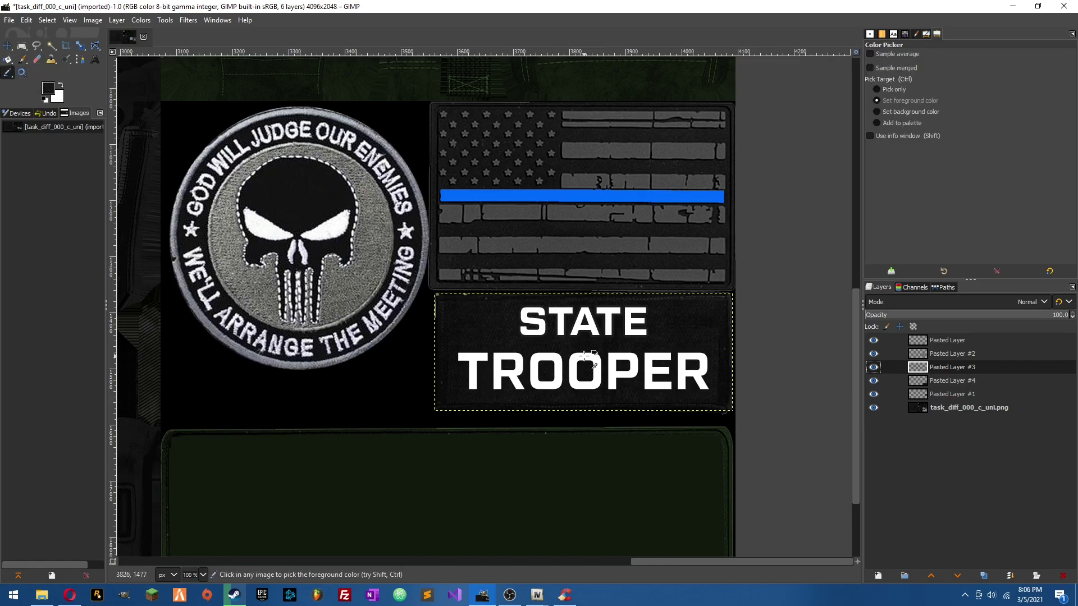
click(23, 59)
click(461, 320)
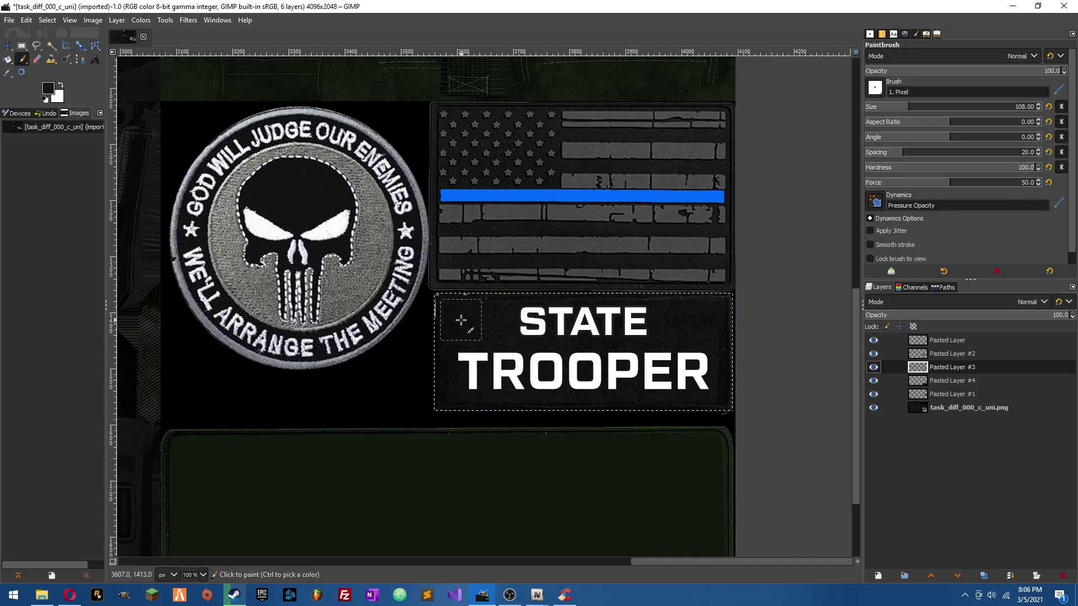
shift+click(706, 320)
shift+click(707, 384)
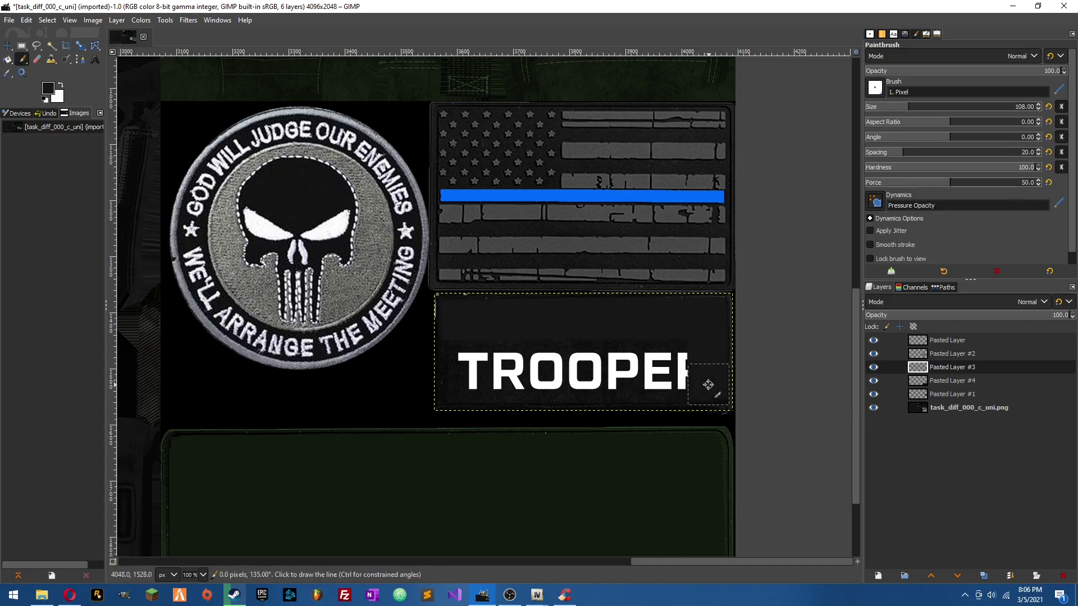
shift+click(464, 384)
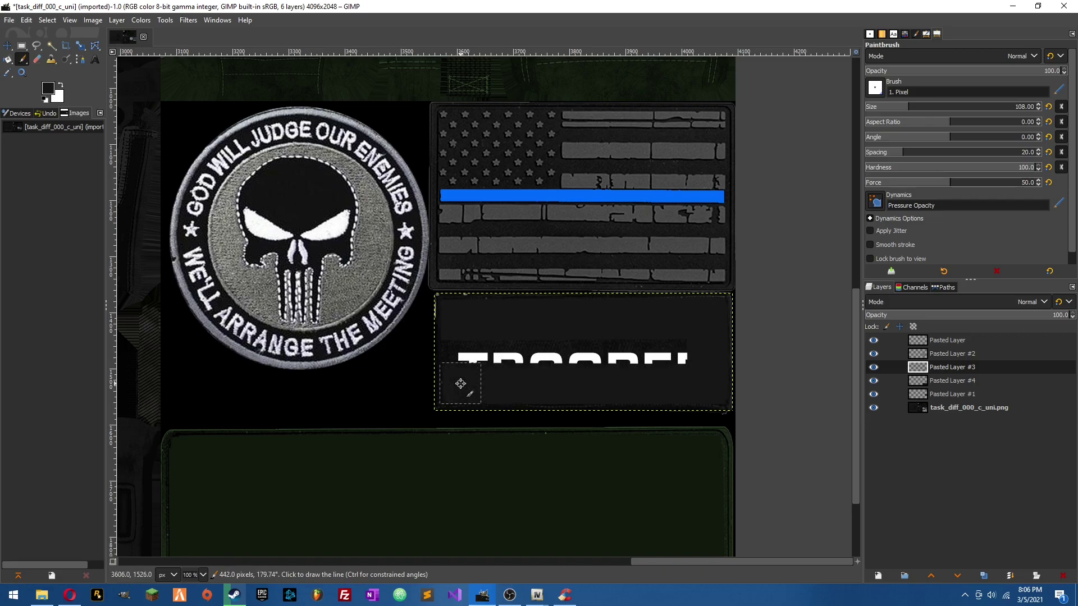
mouse_move(682, 357)
mouse_down()
mouse_move(469, 349)
mouse_move(461, 319)
mouse_up()
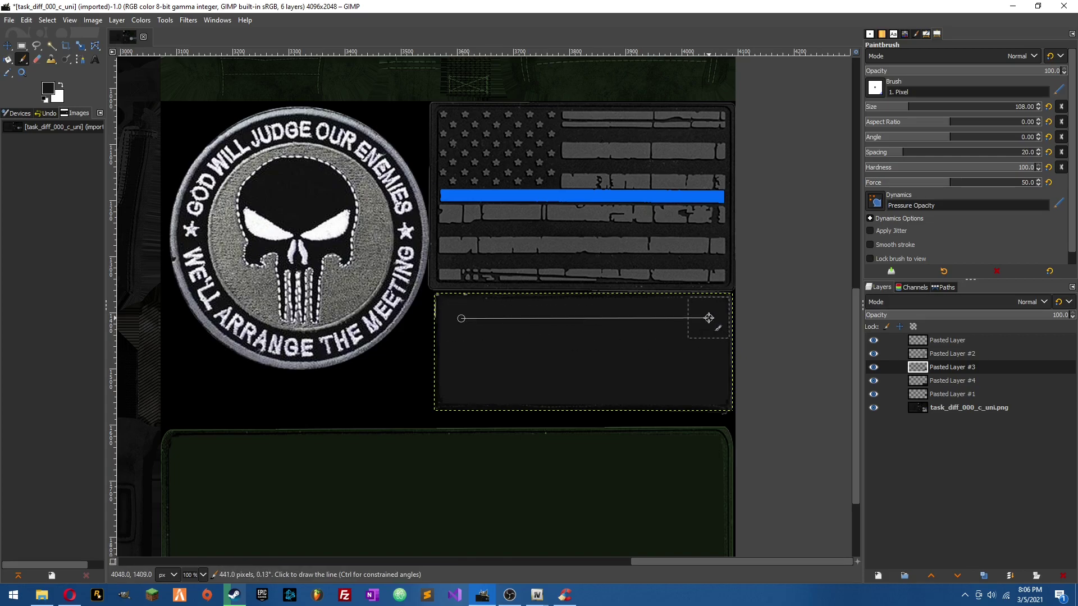
- Retouch the patch's top, right and bottom edges with straight dark strokes
shift+click(708, 318)
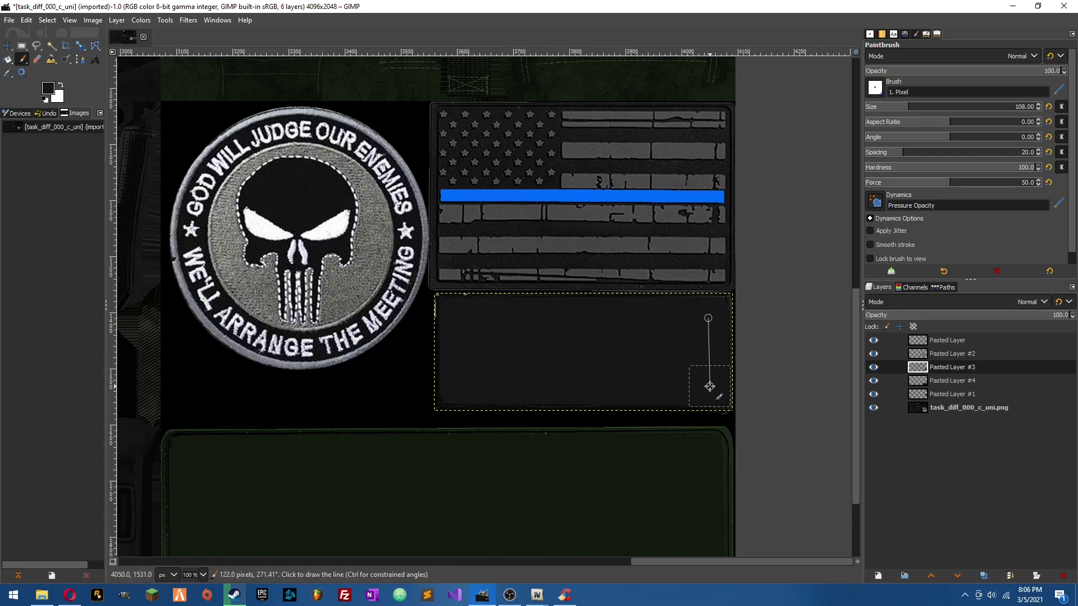
shift+click(710, 386)
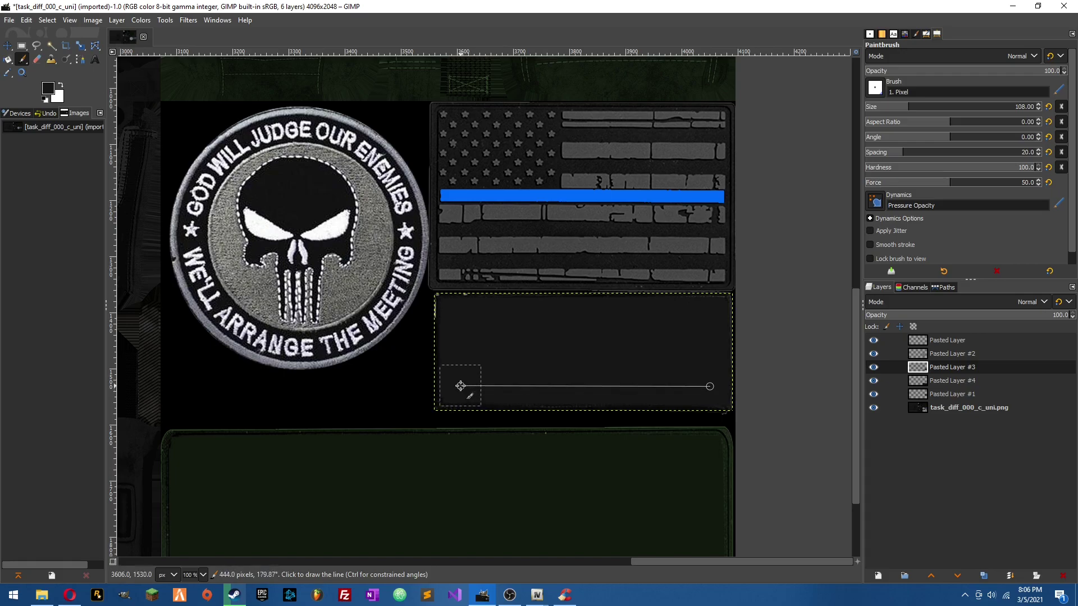
shift+click(459, 386)
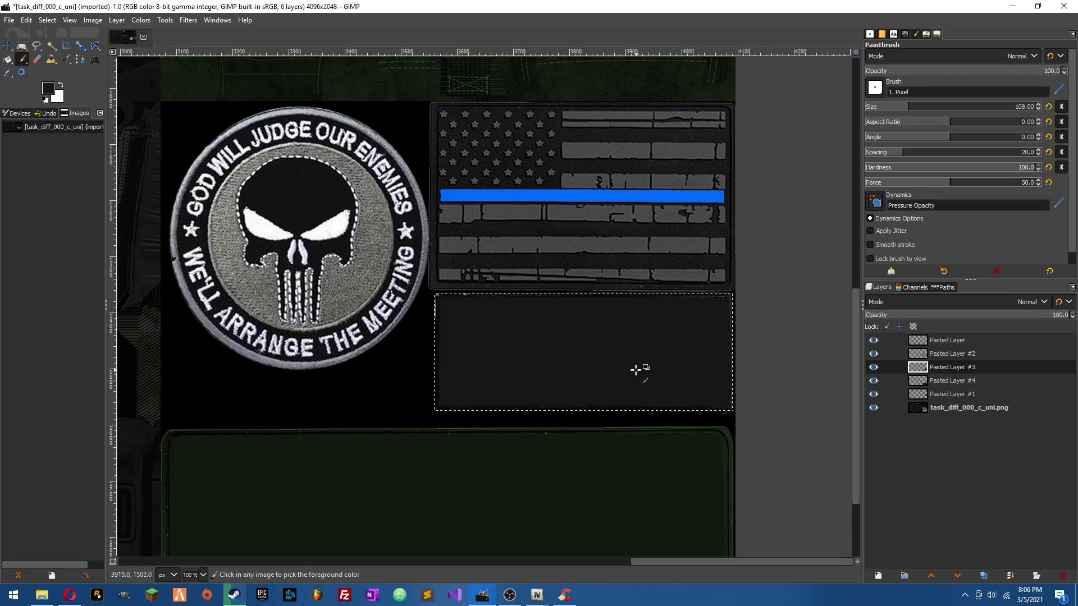
scroll(654, 389, down, 5)
scroll(597, 397, up, 3)
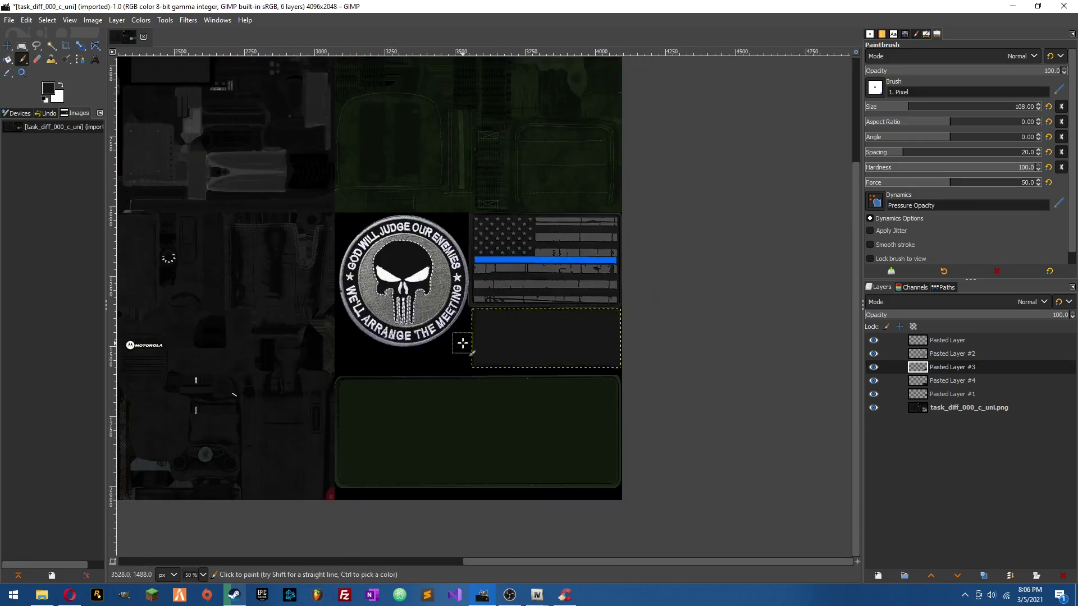
- Colorize the blank STATE TROOPER patch with 54714a, lightness -0.012, saturation 0.2326
scroll(618, 354, up, 4)
right_click(510, 332)
mouse_move(554, 427)
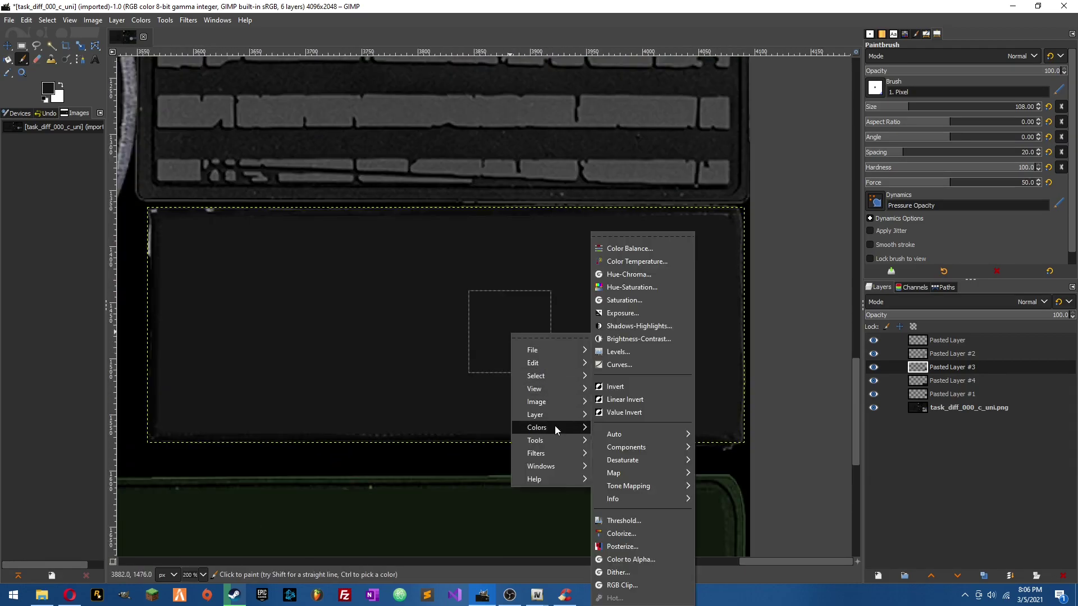
click(623, 534)
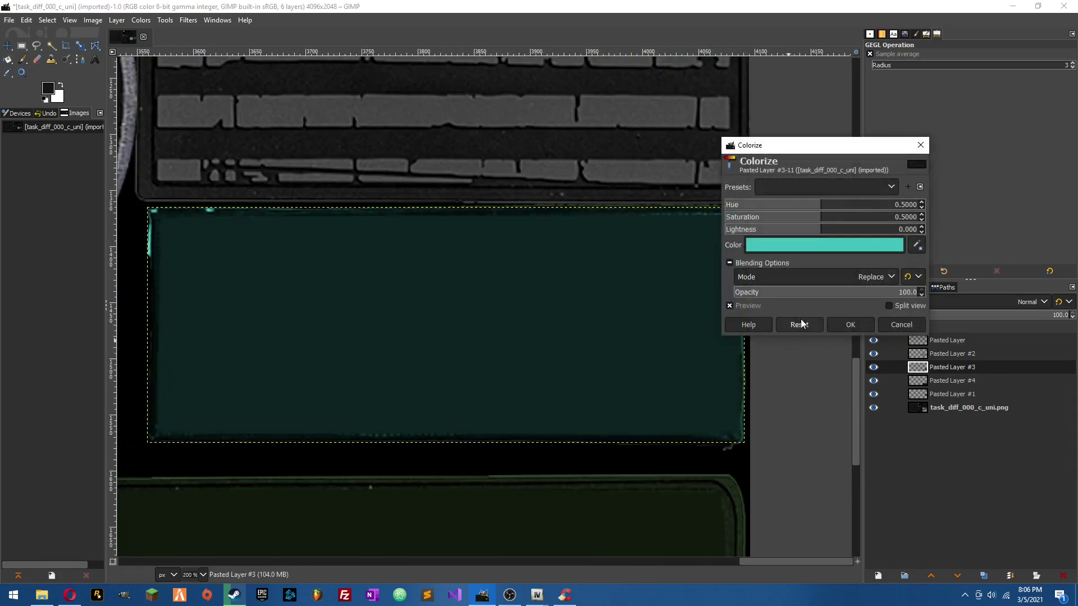
click(841, 245)
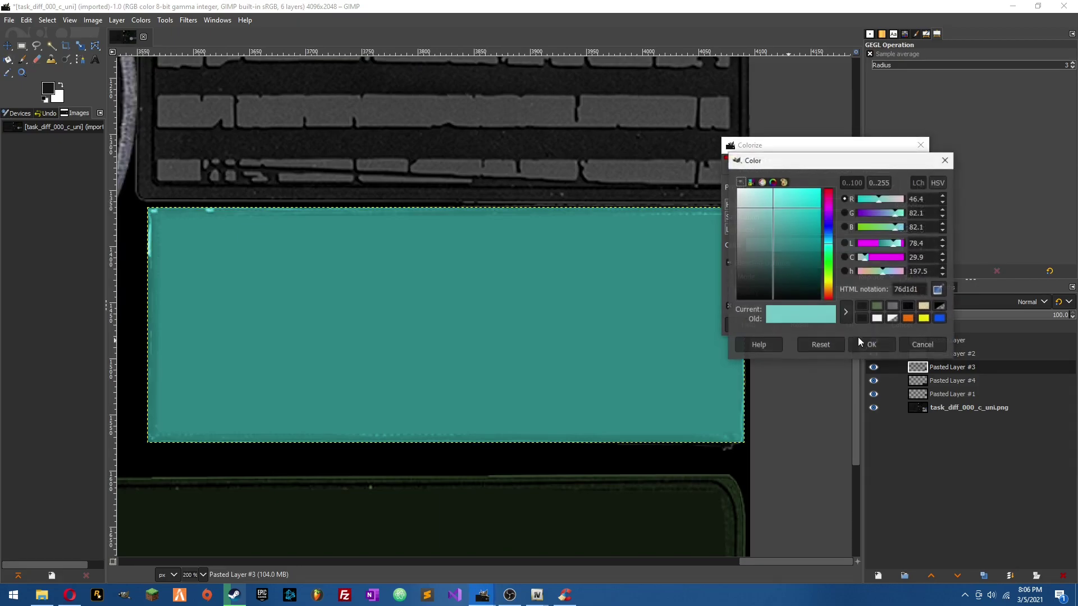
click(878, 307)
click(872, 345)
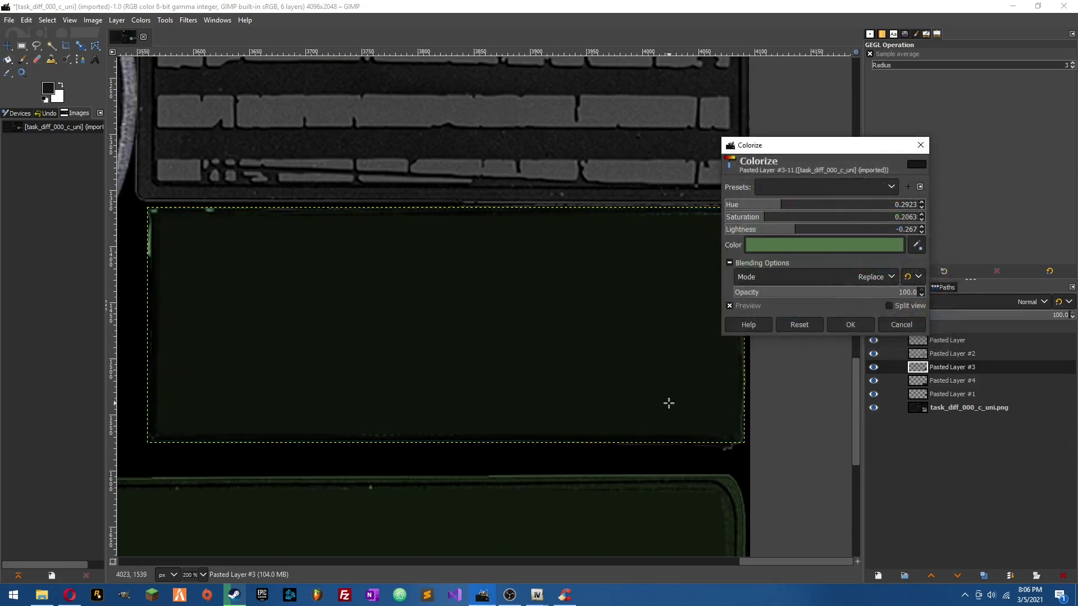
scroll(674, 427, down, 2)
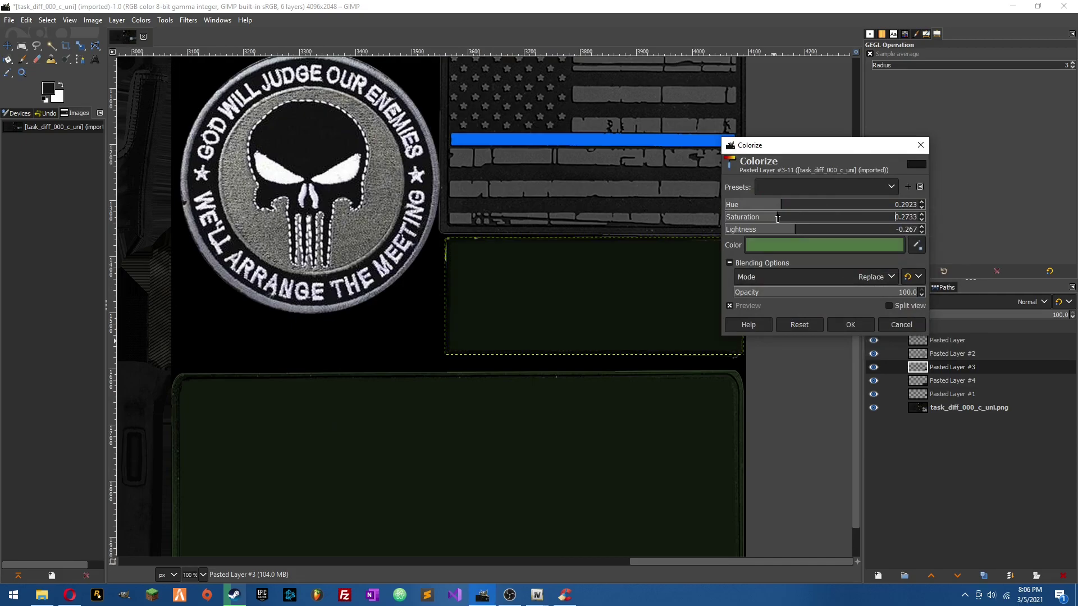
drag(802, 229, 812, 229)
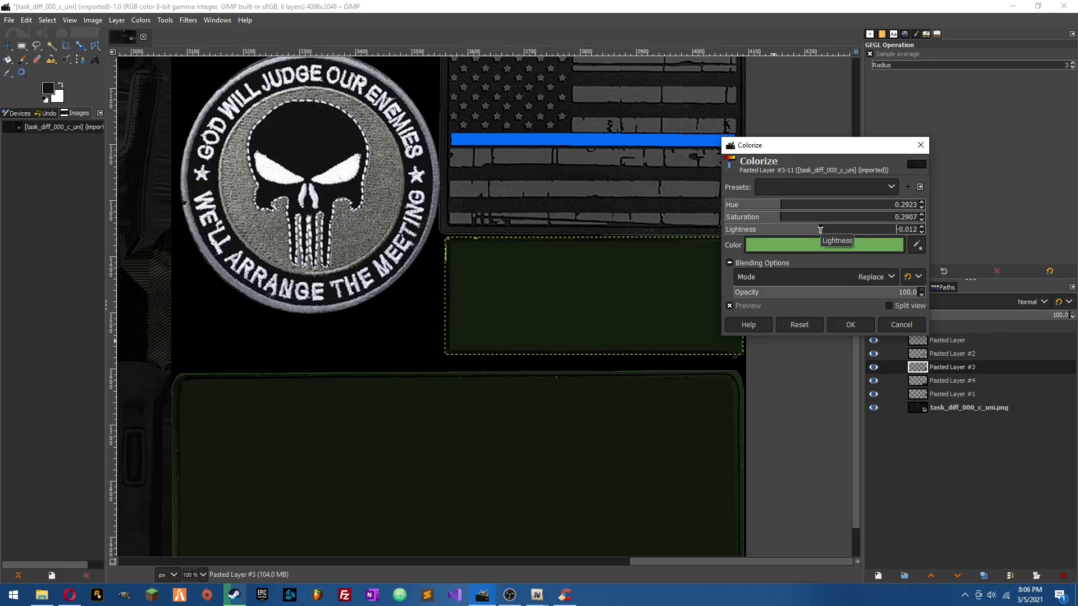
click(771, 217)
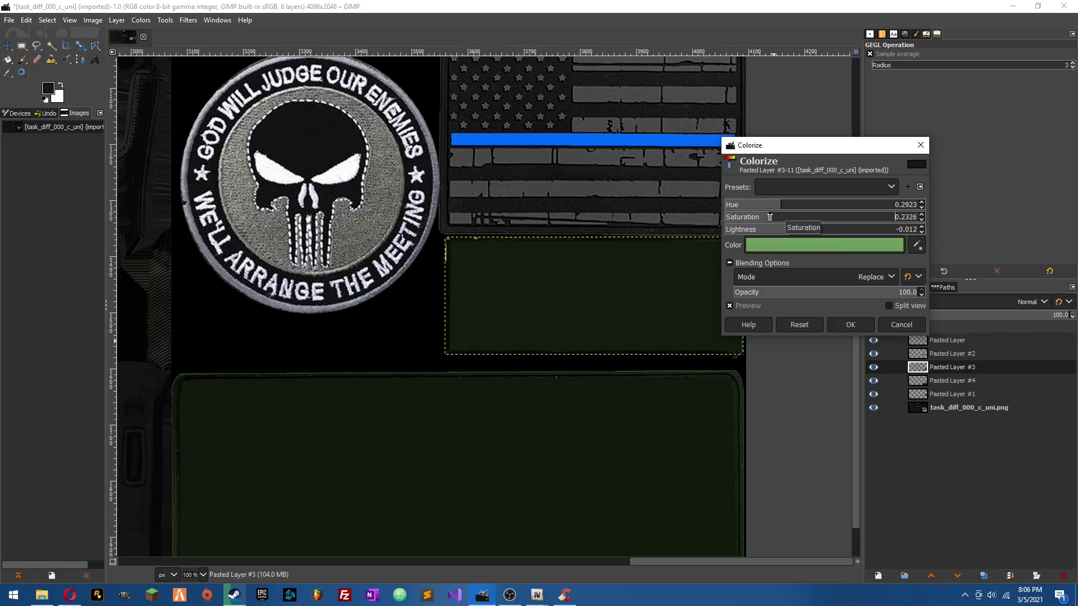
- Apply the olive tint and make the large lower panel's layer active
click(851, 324)
scroll(676, 376, down, 4)
scroll(676, 376, up, 1)
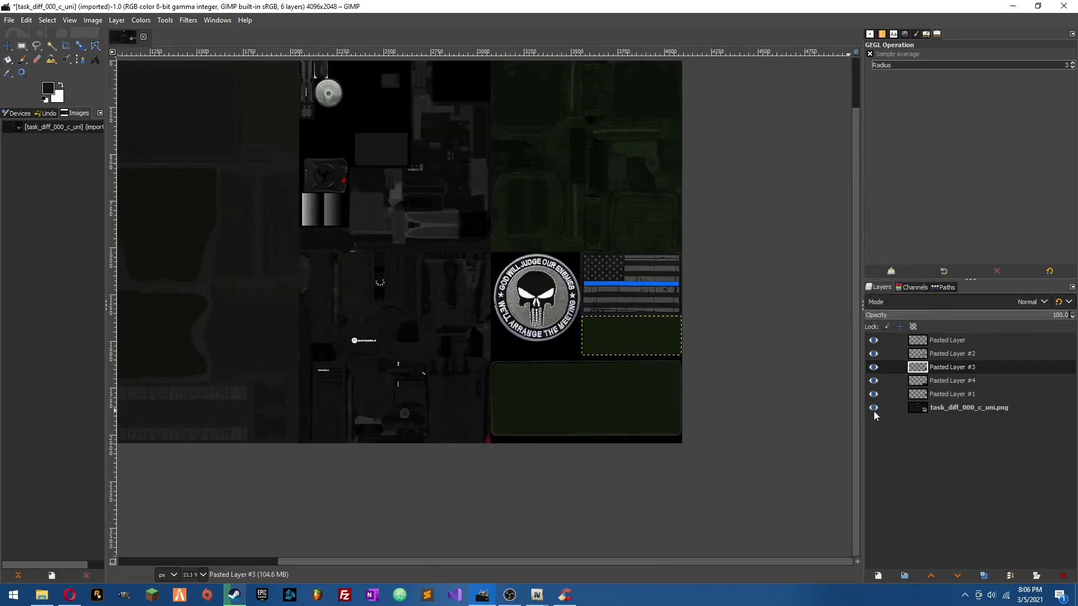
click(946, 395)
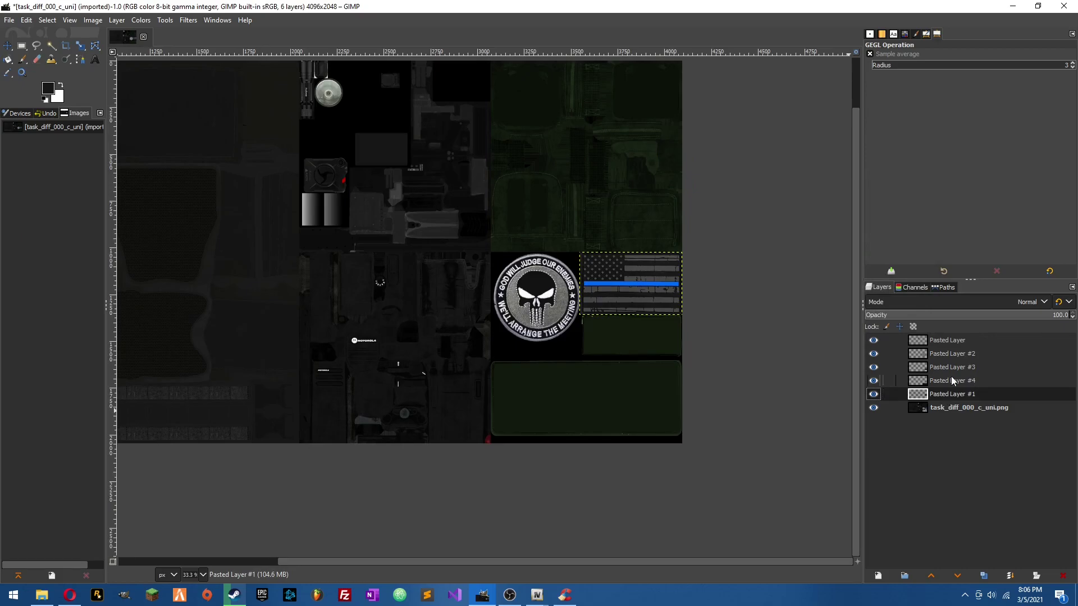
click(946, 381)
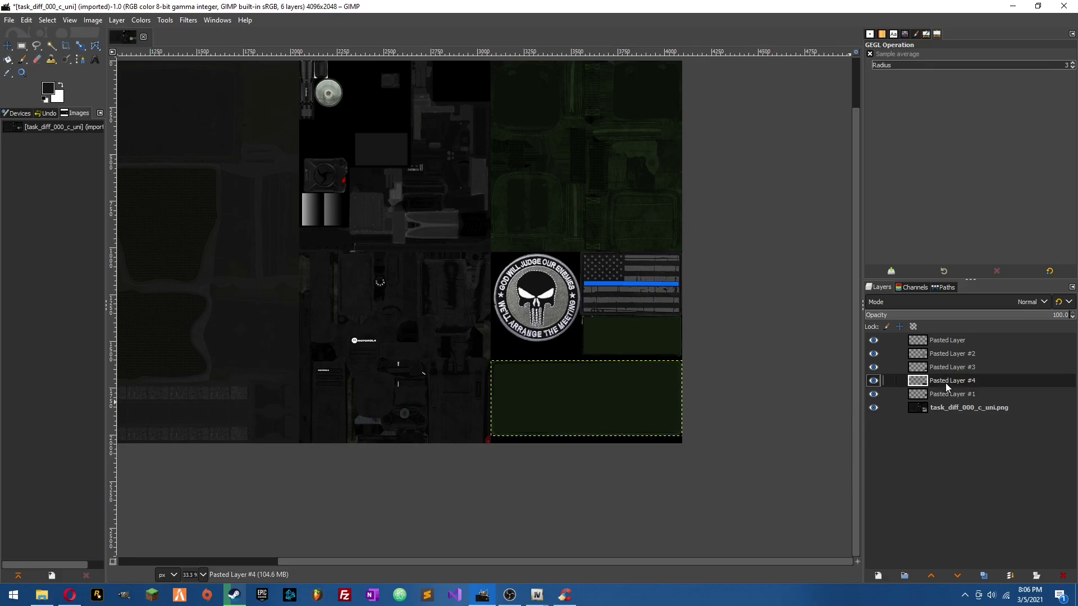
scroll(691, 427, up, 2)
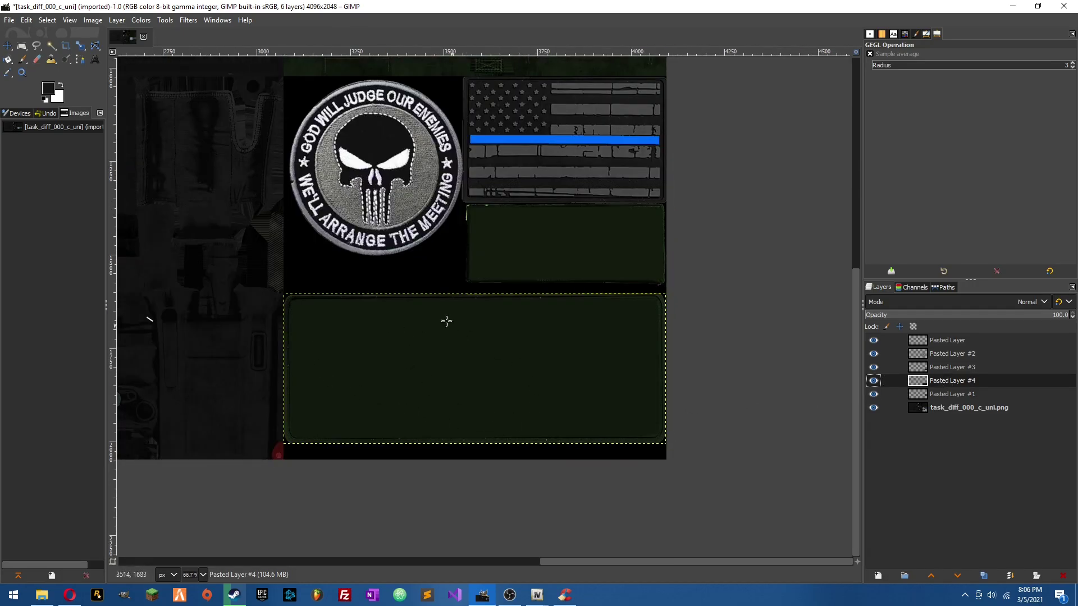
- Set the Text tool to white Cocogoose Pro Italic
click(95, 59)
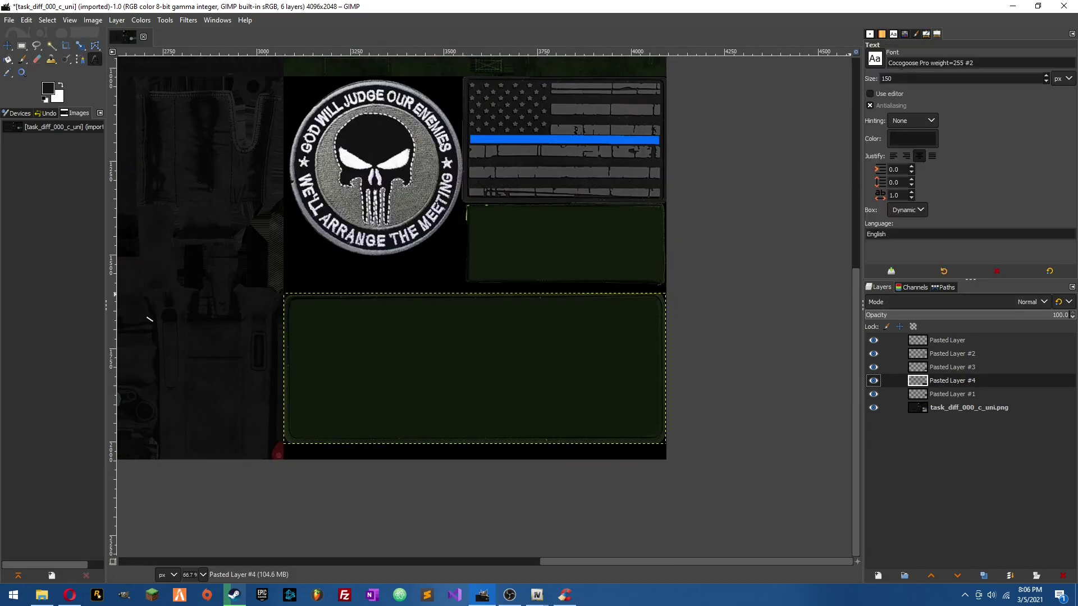
click(875, 60)
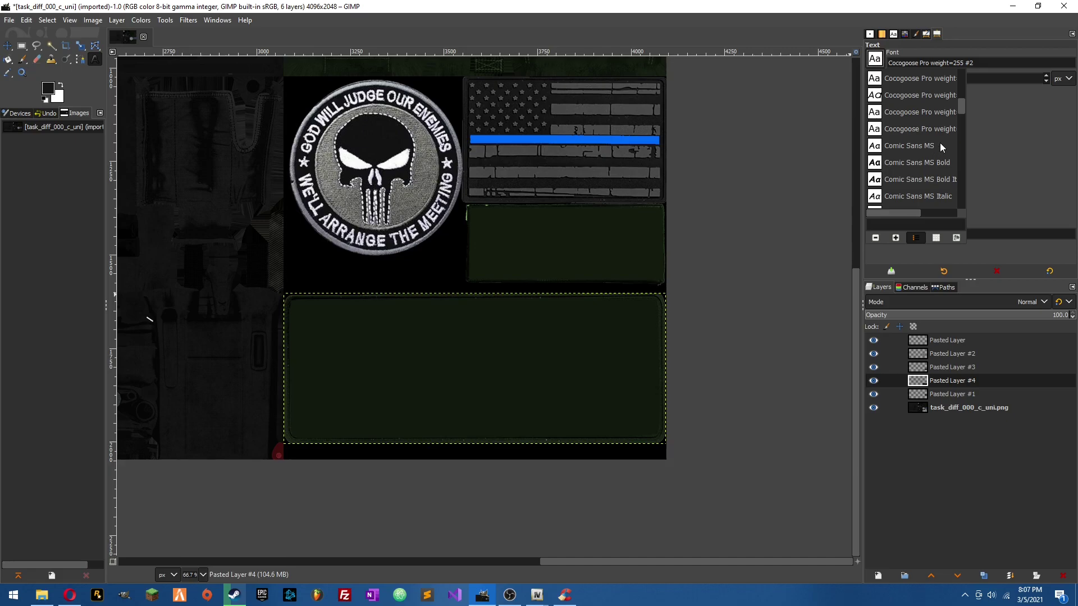
scroll(945, 148, up, 5)
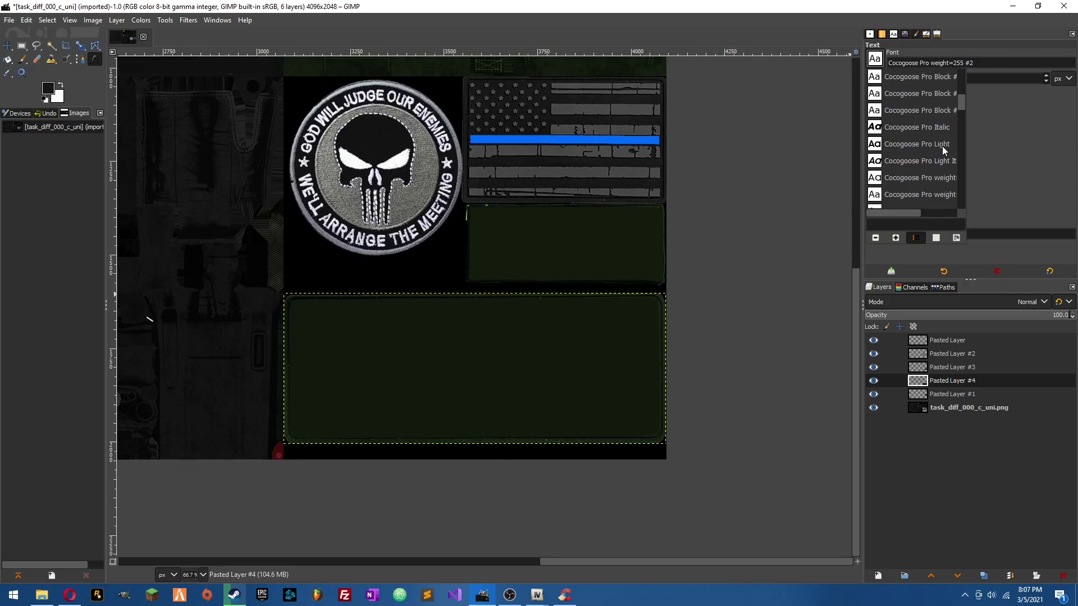
click(930, 136)
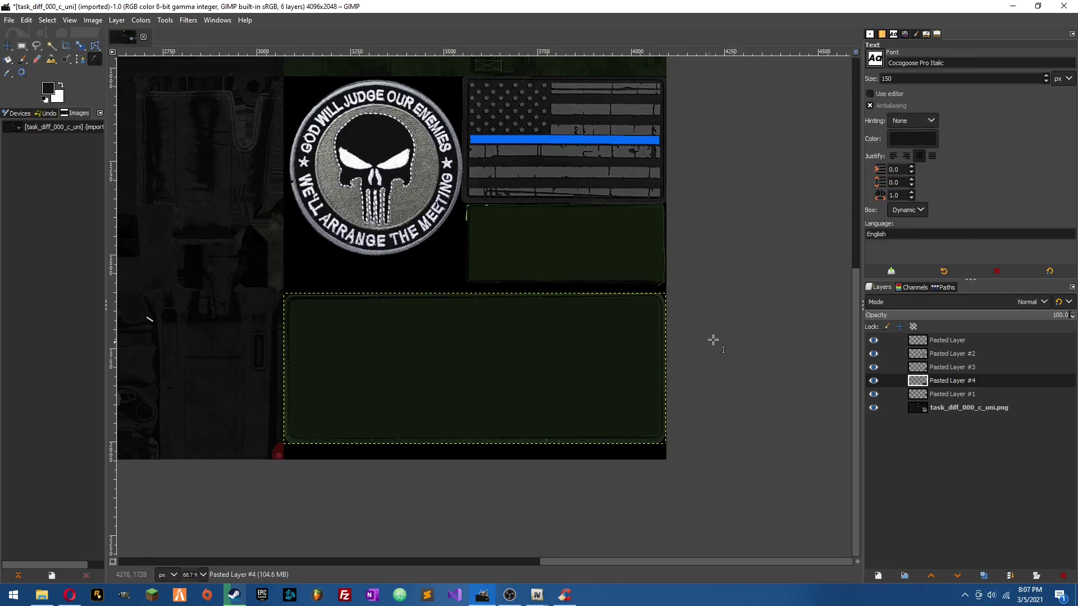
double_click(924, 78)
click(917, 137)
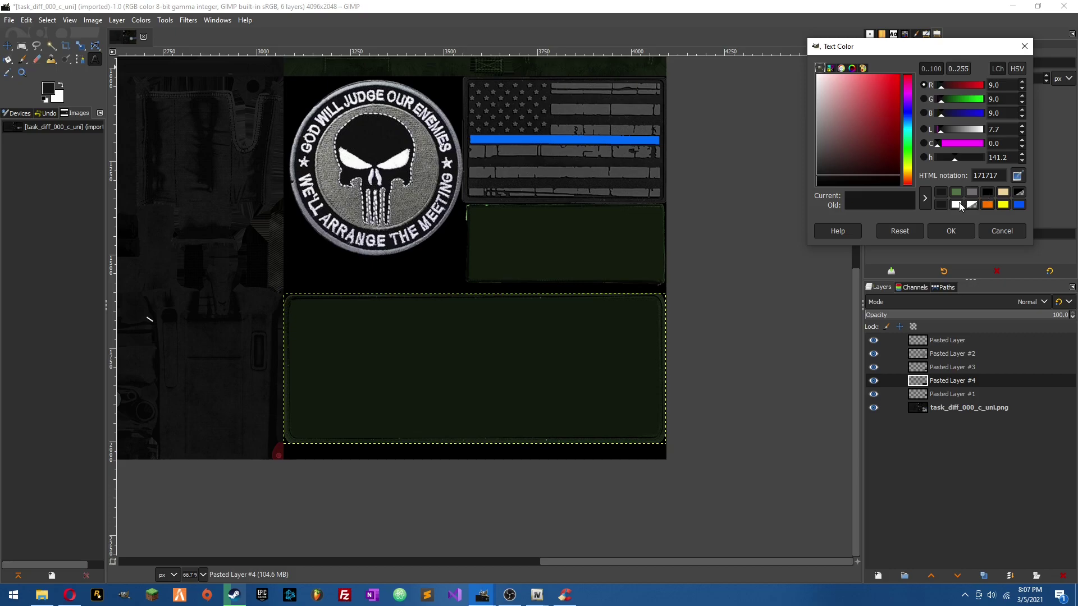
click(956, 205)
click(951, 231)
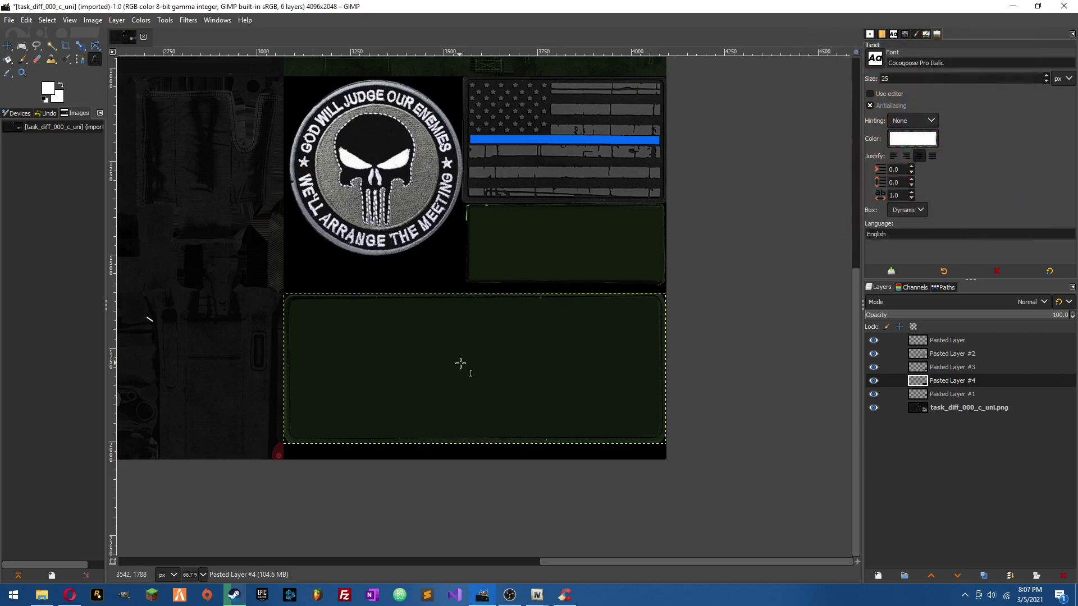
- Type SHERIFF, size it to 200 px, and move it onto the large green panel
click(321, 363)
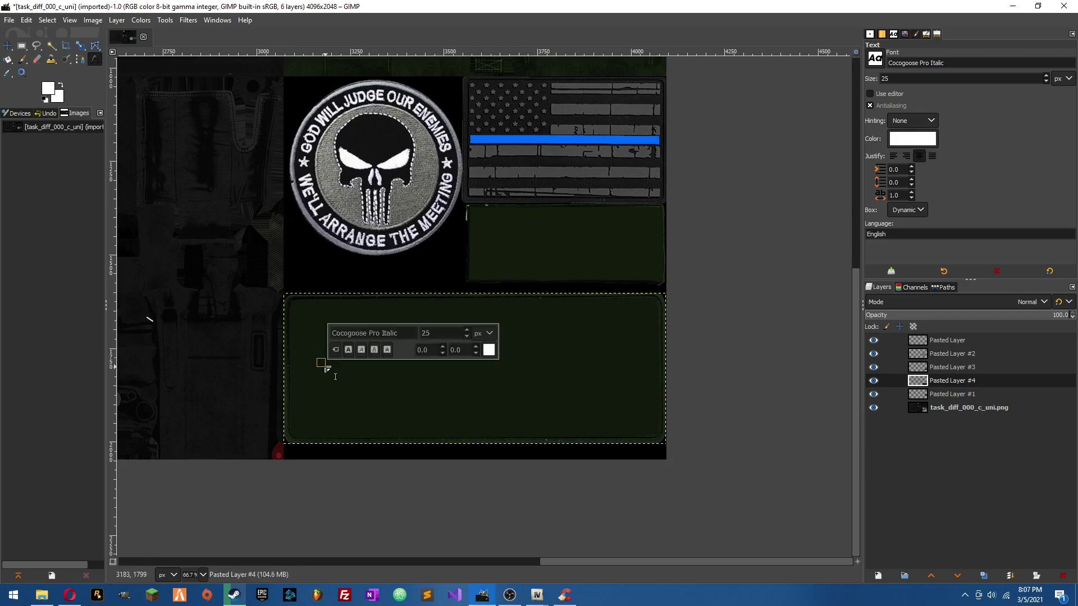
text(SHERIFF)
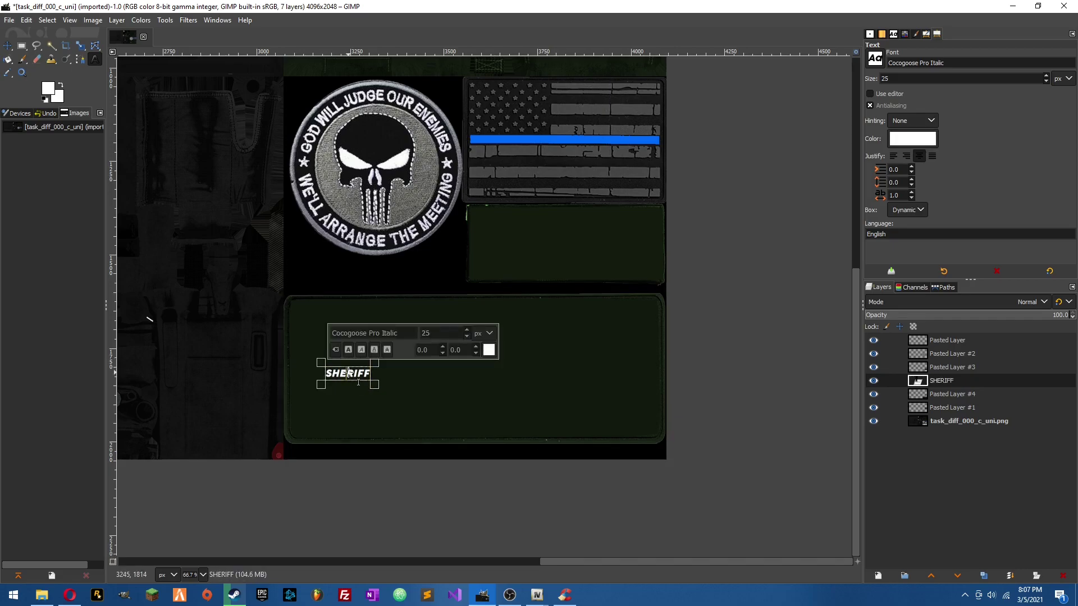
click(441, 333)
drag(468, 330, 468, 330)
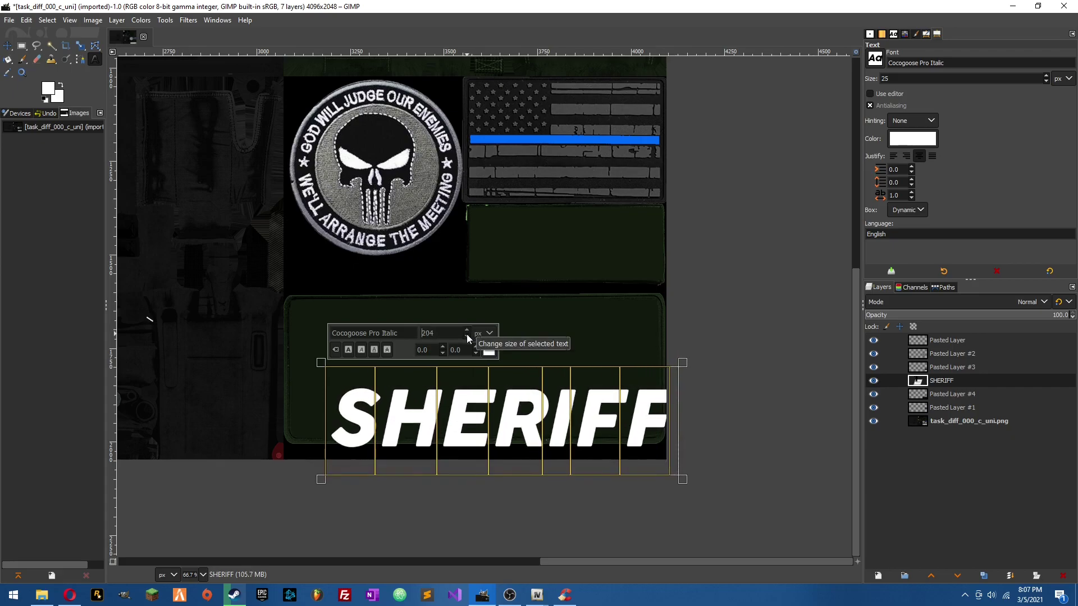
click(466, 336)
click(467, 336)
click(466, 337)
click(466, 336)
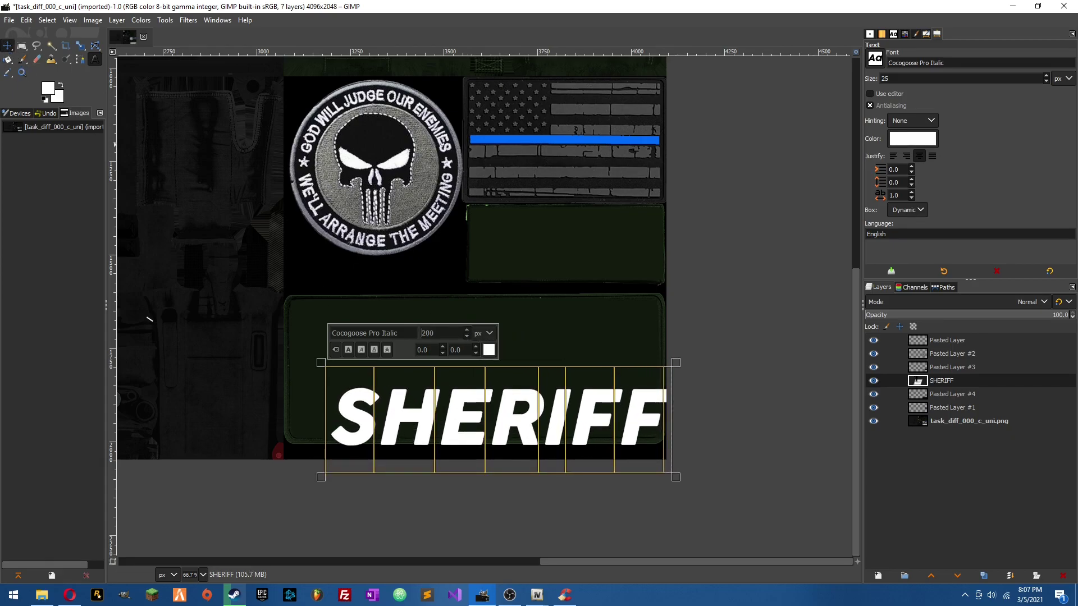
click(8, 47)
drag(515, 425, 492, 372)
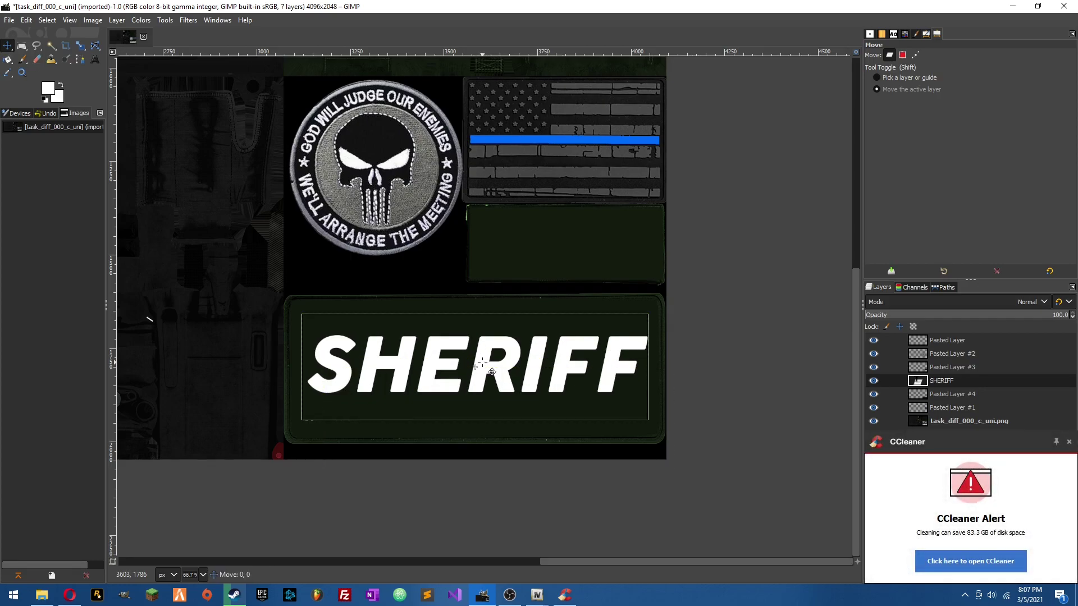
drag(492, 371, 492, 372)
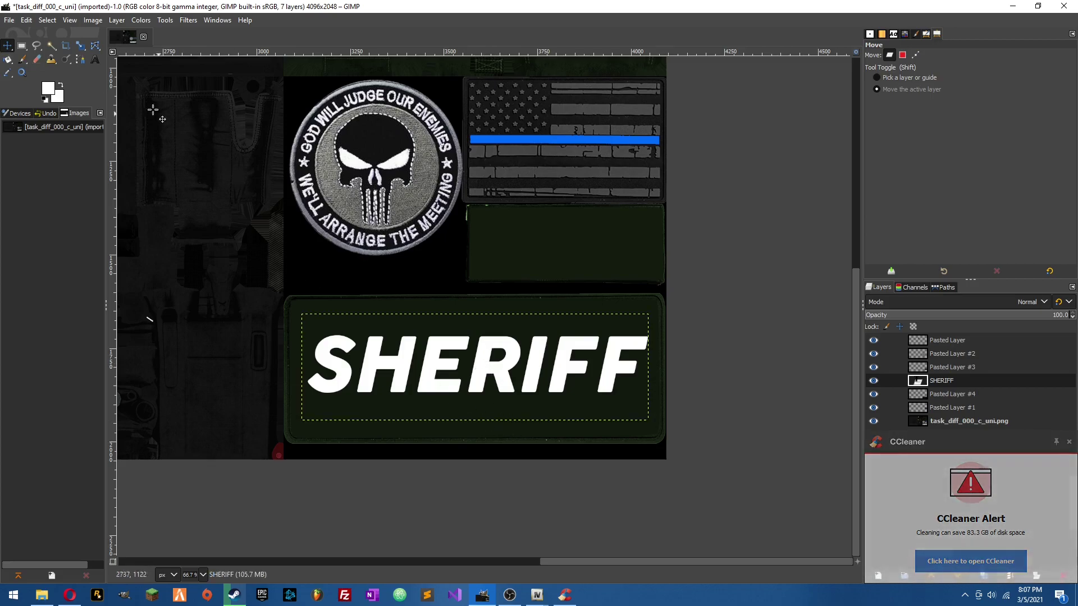
- Start a new text box below SHERIFF with a bright yellow text colour
click(95, 59)
click(420, 431)
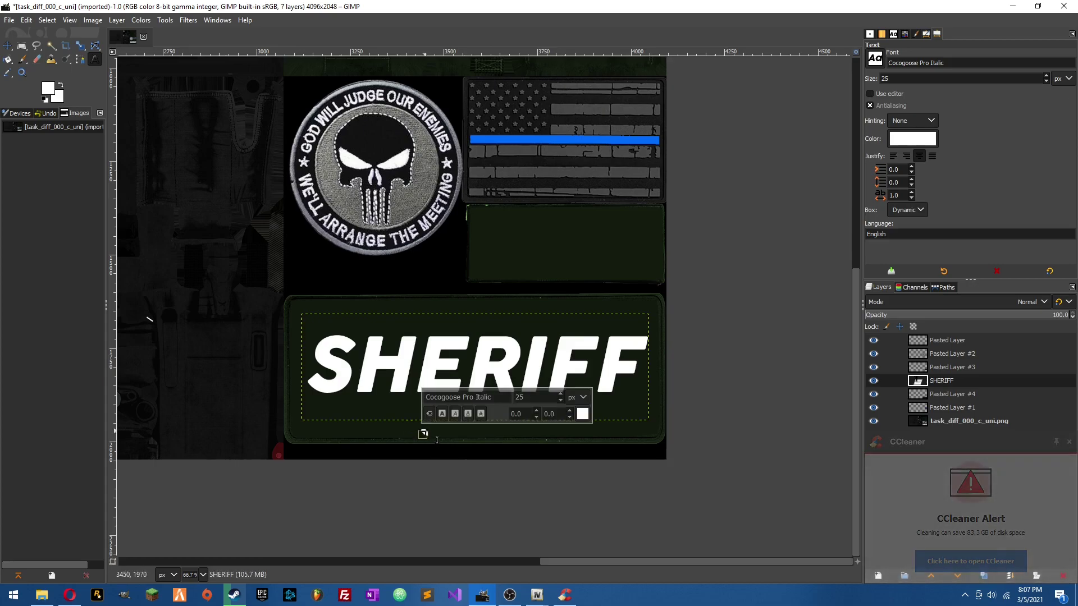
click(583, 415)
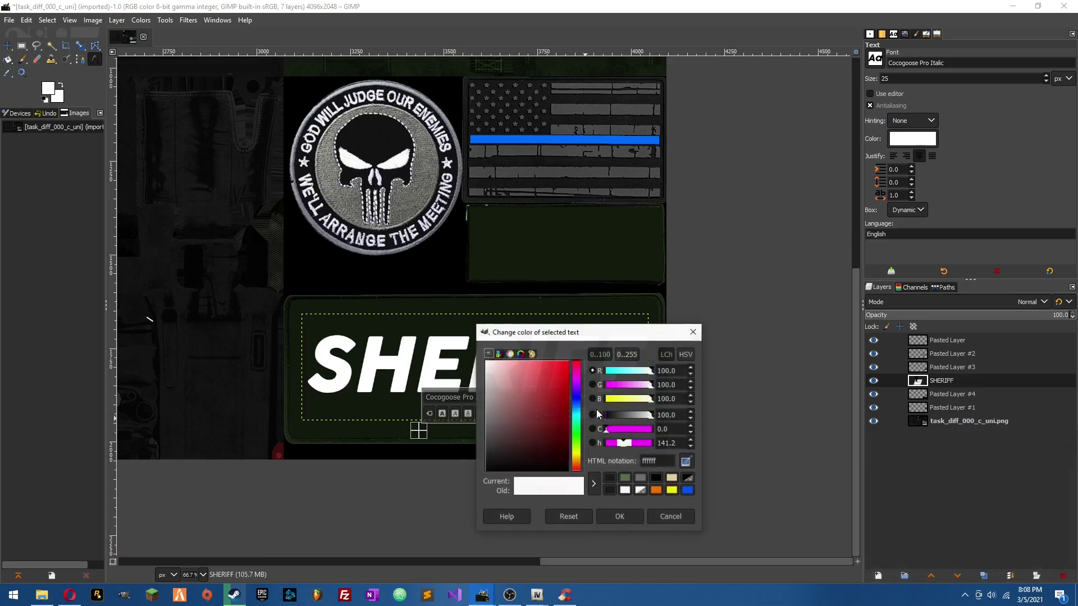
click(577, 457)
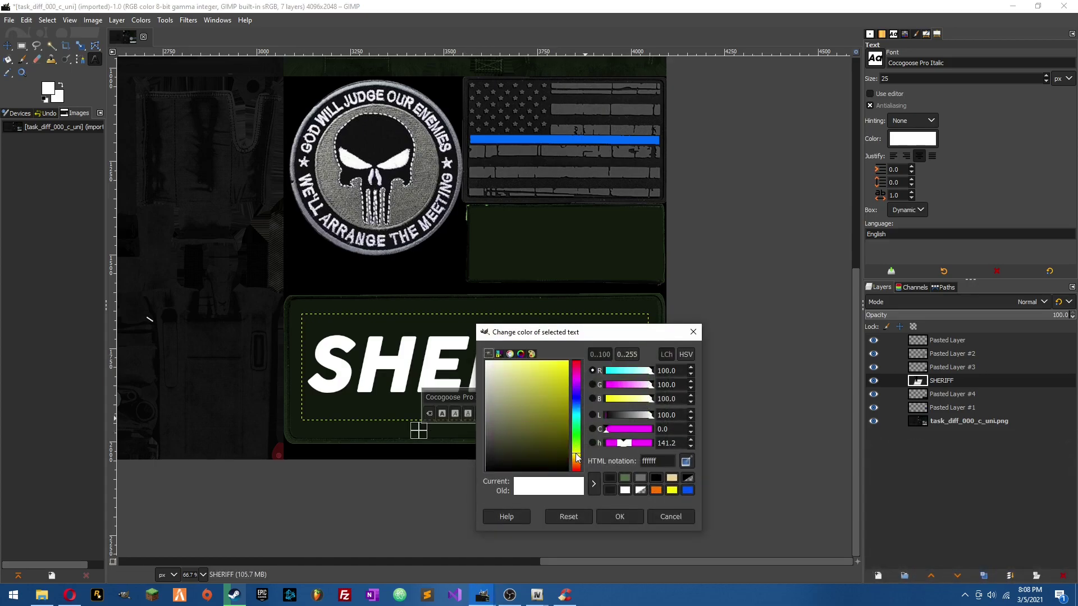
click(566, 365)
click(620, 516)
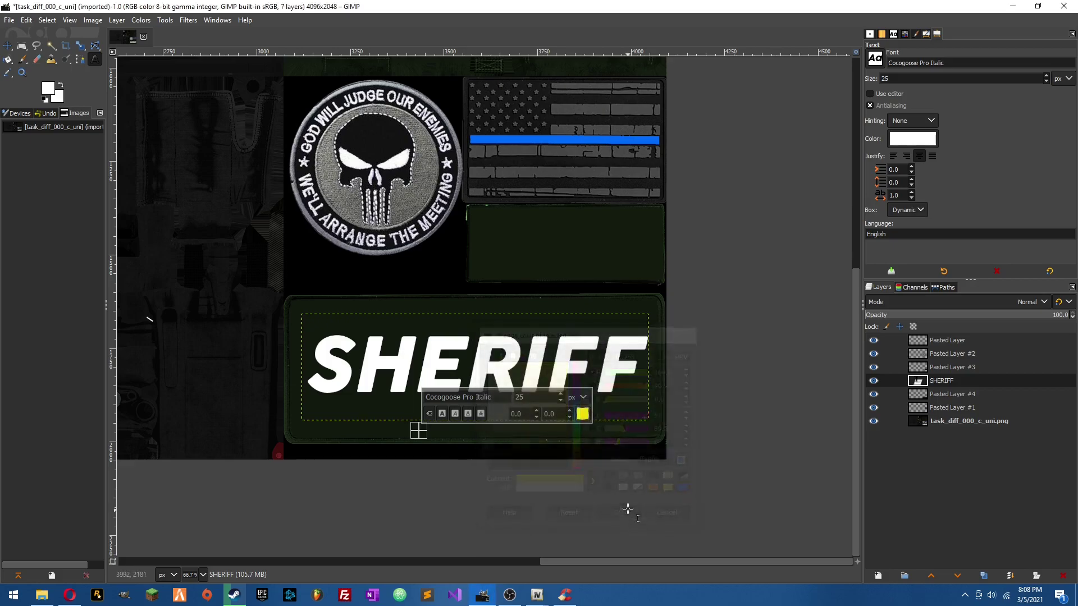
- Type BLAINE COUNTY at 60 px and centre it beneath SHERIFF
click(392, 428)
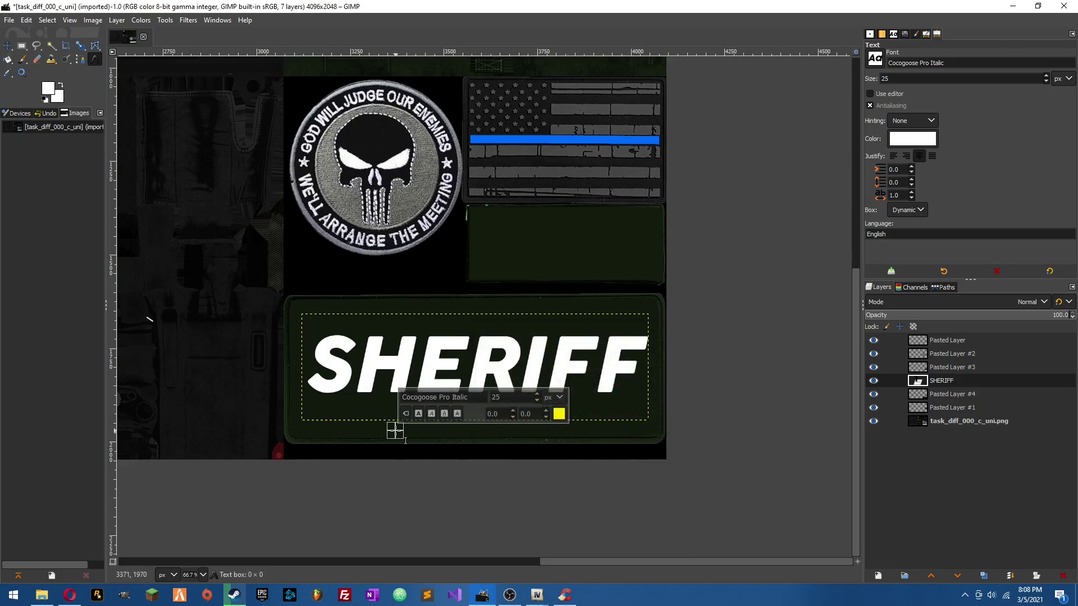
text(BLAINE COUNTY)
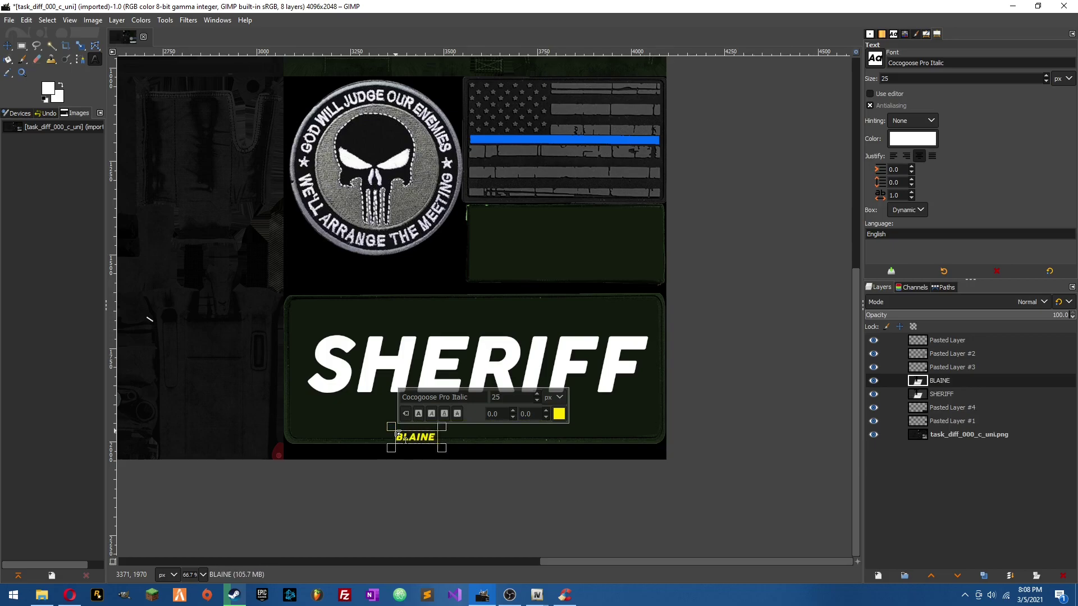
click(399, 438)
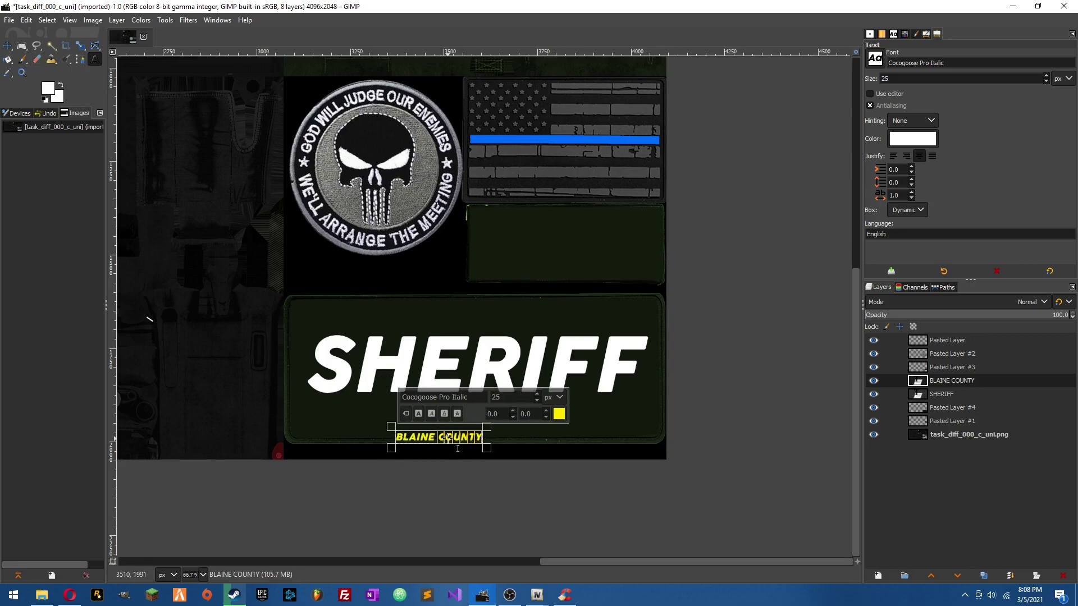
key(ctrl+a)
scroll(517, 397, up, 16)
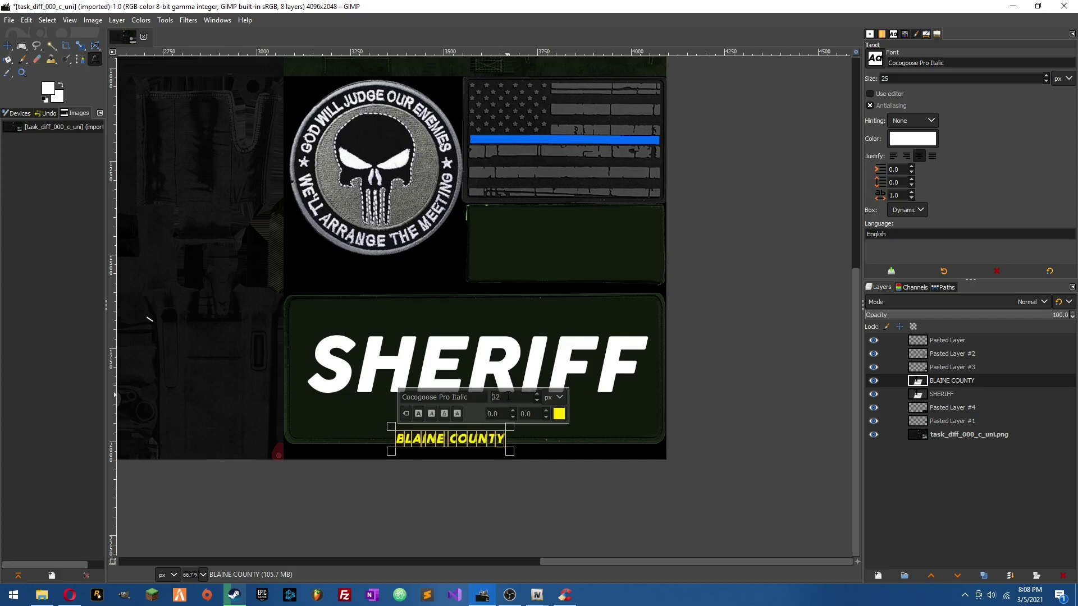
scroll(508, 396, up, 19)
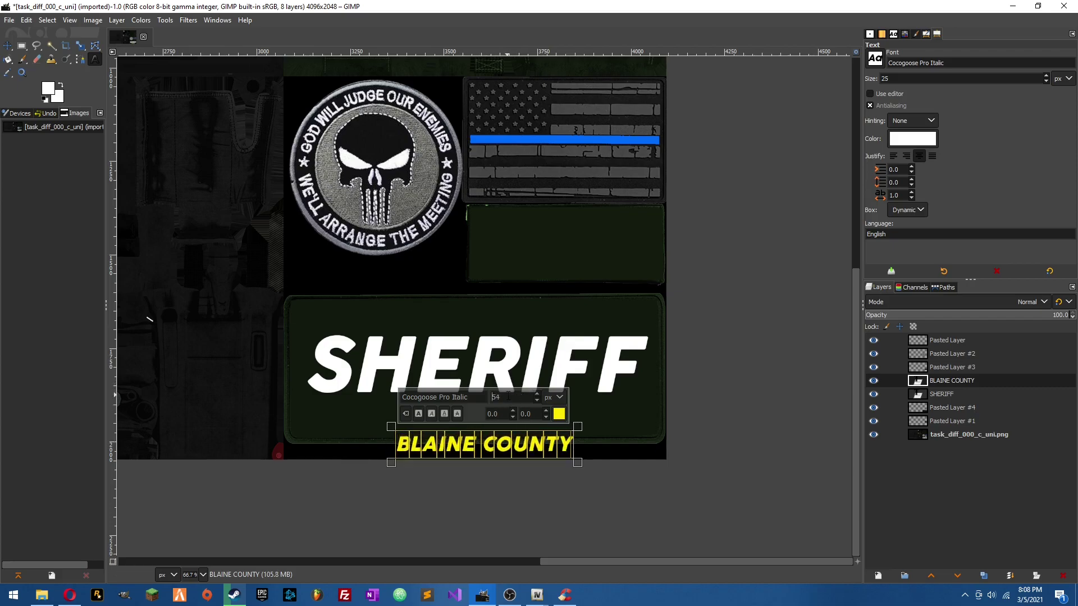
click(7, 45)
drag(506, 442, 482, 416)
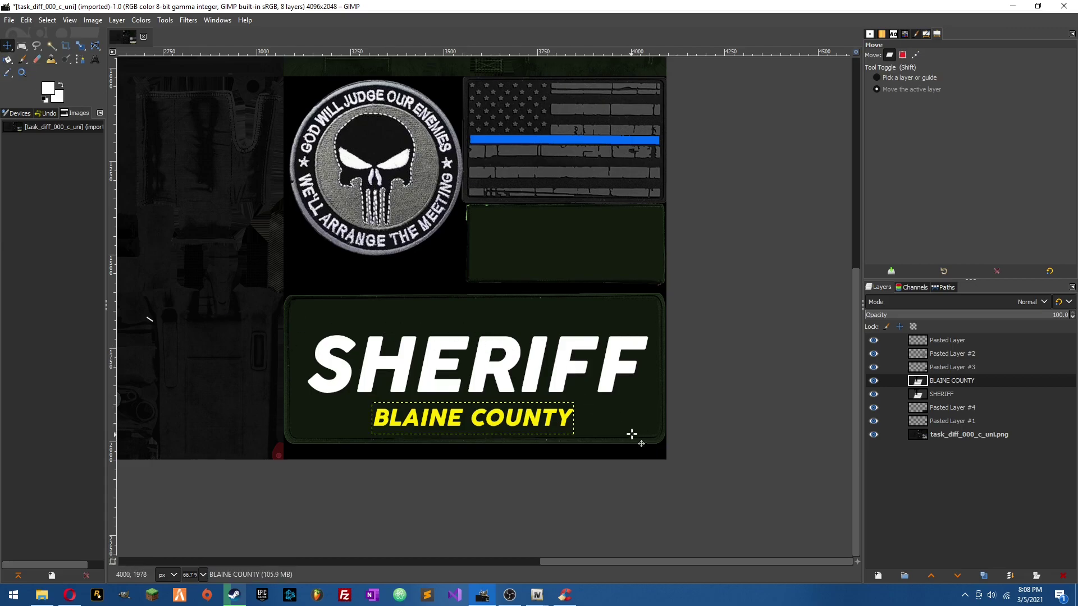
- Select the base texture layer in the Layers panel
ctrl+scroll(752, 429, down, 3)
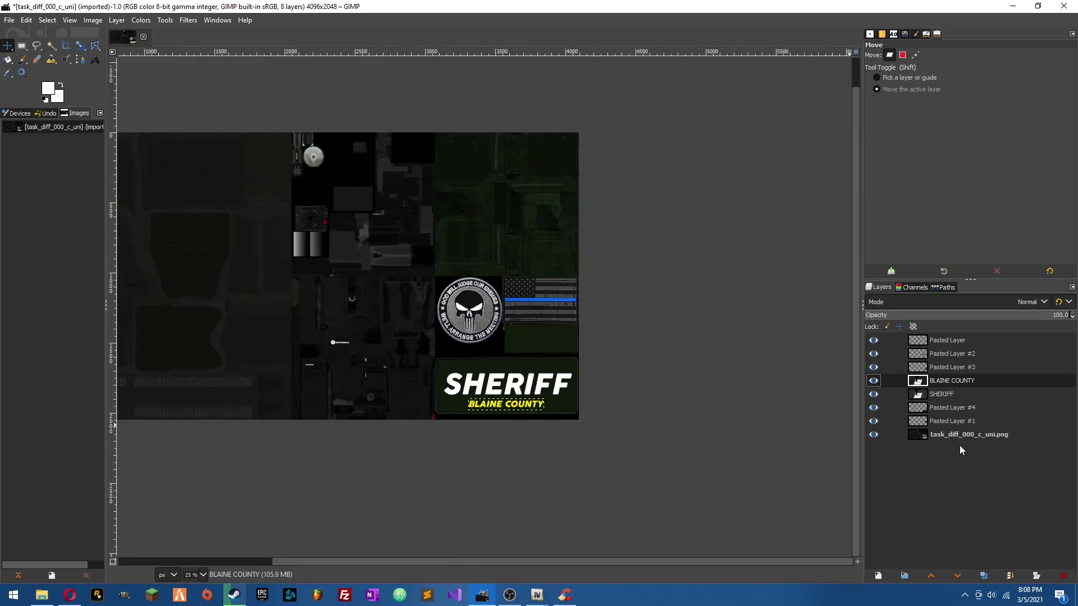
click(934, 436)
ctrl+scroll(504, 385, up, 3)
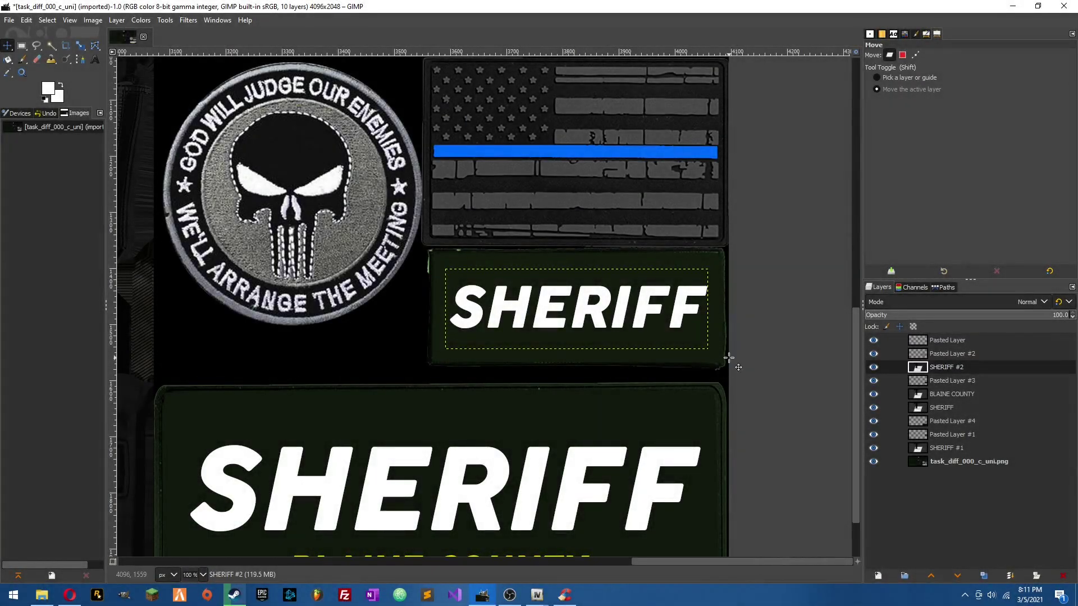
click(969, 461)
scroll(494, 489, down, 4)
scroll(461, 496, up, 2)
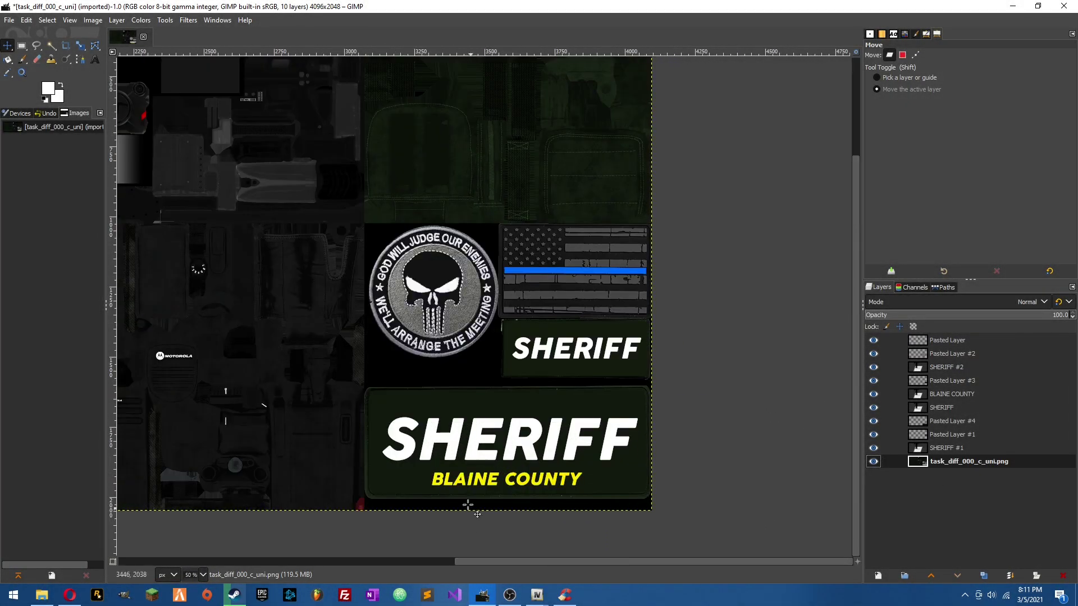
scroll(397, 426, down, 3)
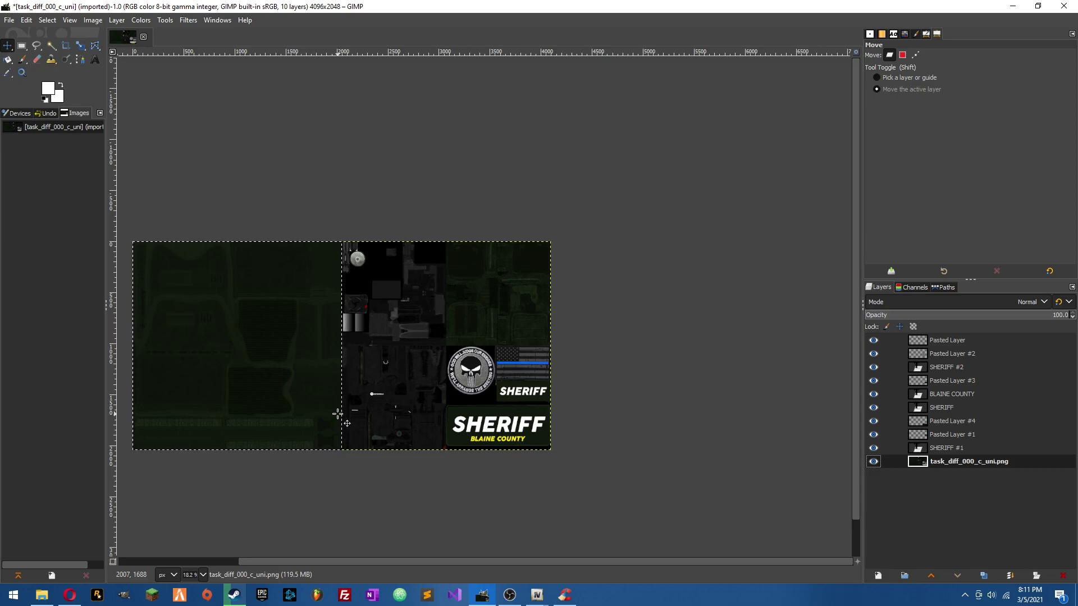
- Browse DuckDuckGo 'sheriff patches' images, previewing two, then return to the GIMP texture
click(69, 597)
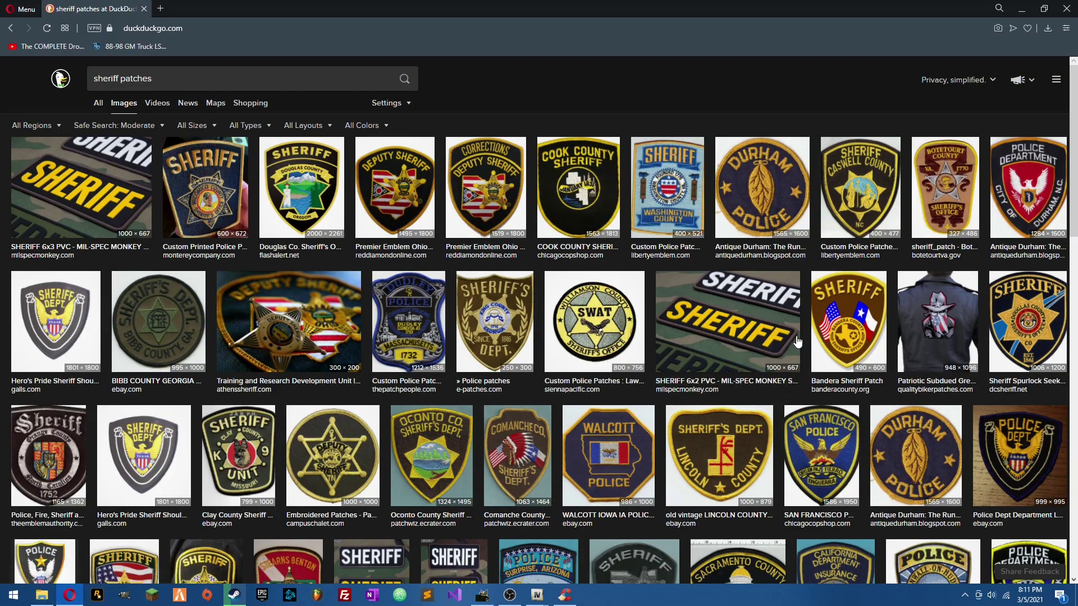
scroll(756, 347, down, 4)
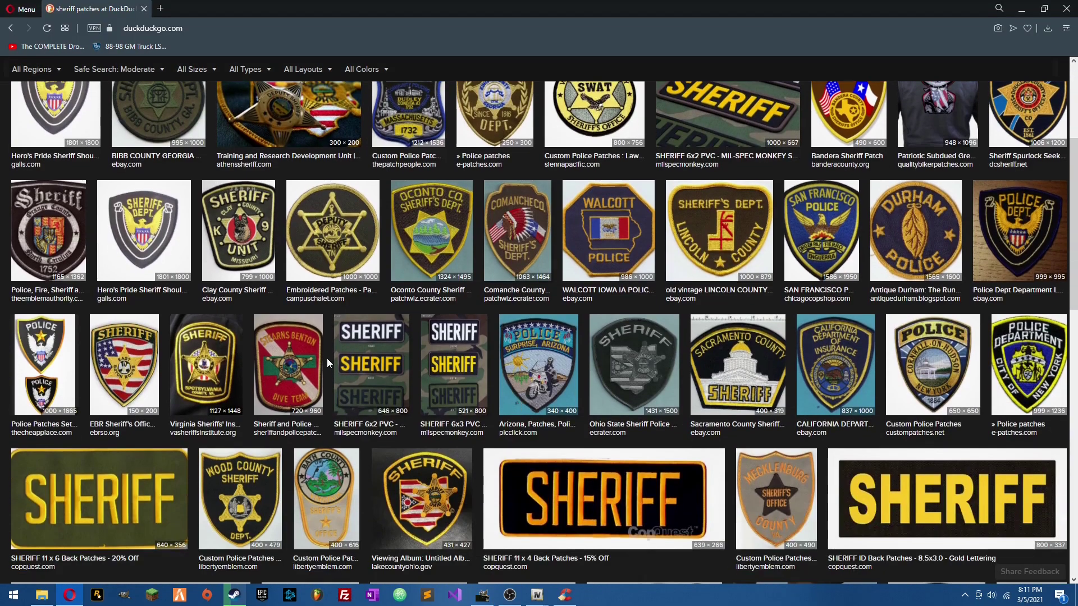
click(383, 355)
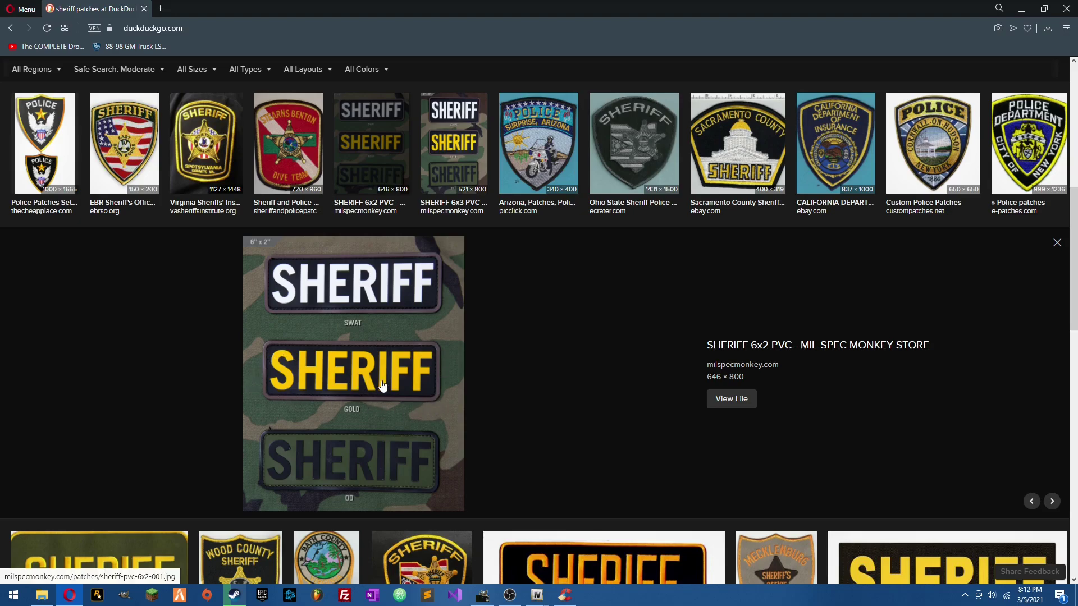
scroll(450, 413, down, 5)
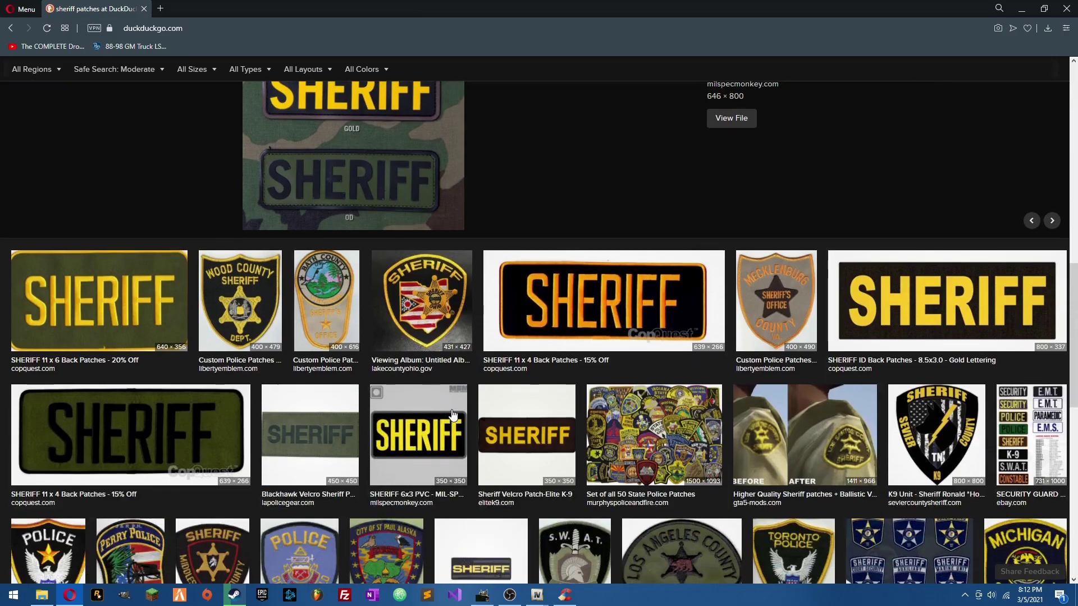
scroll(566, 400, down, 4)
scroll(576, 387, up, 3)
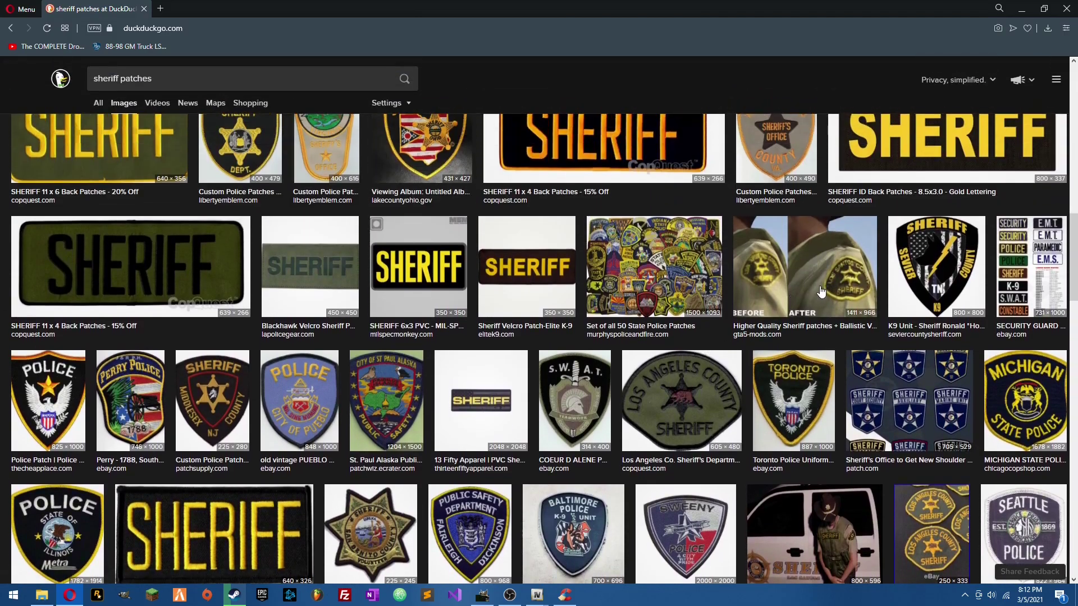
click(792, 293)
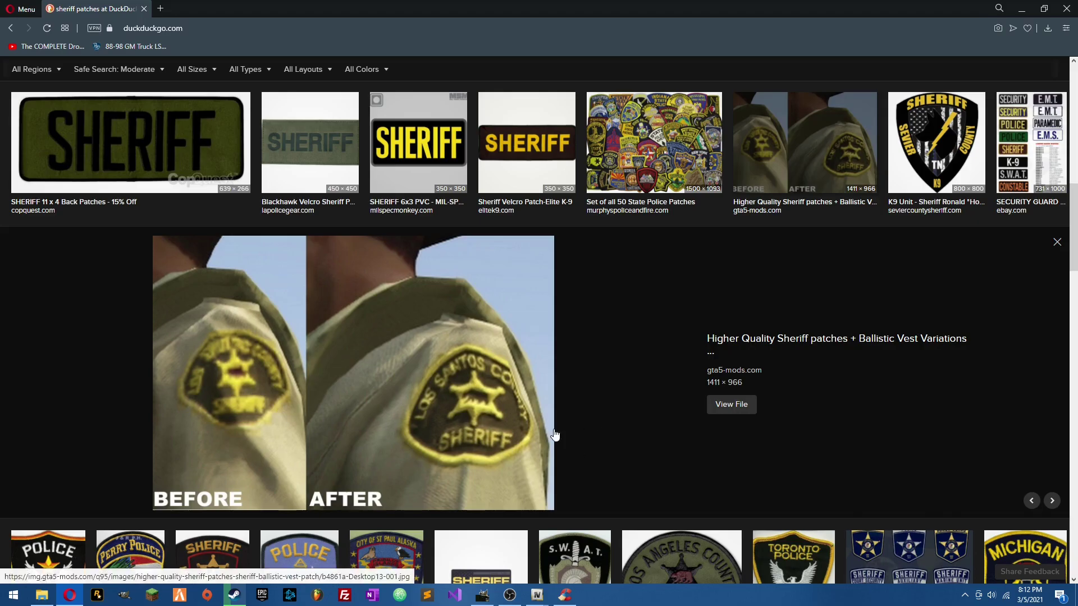
scroll(150, 262, up, 10)
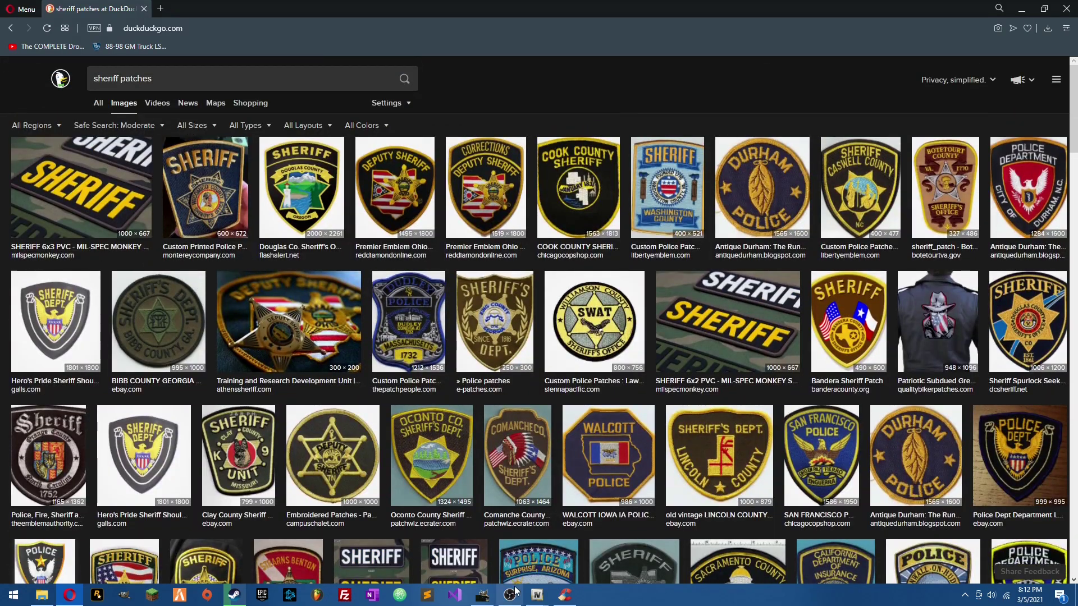
click(481, 596)
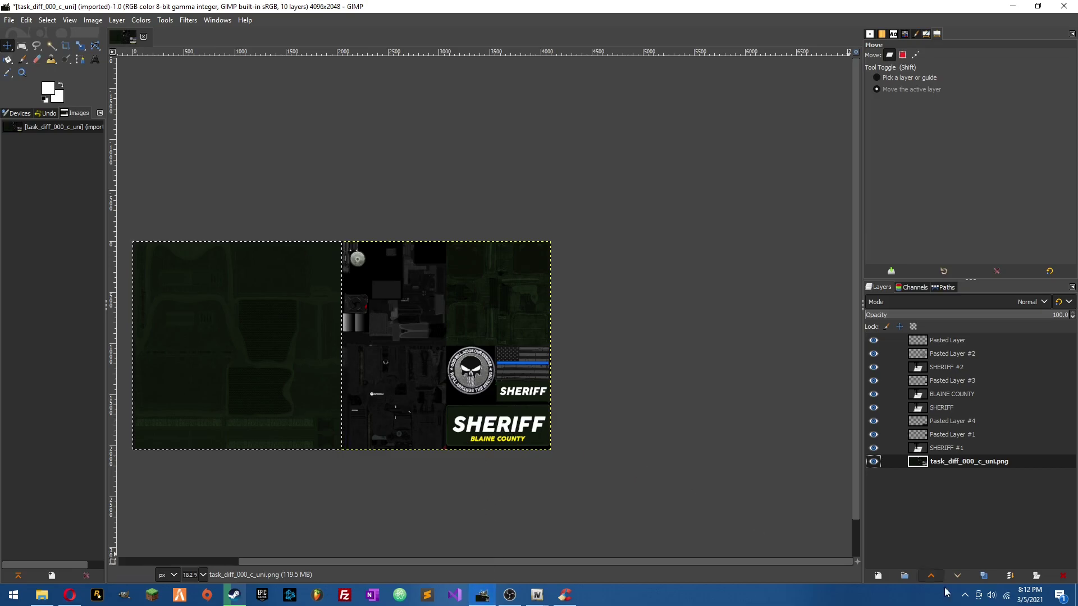
- Merge all visible vest texture layers into one and clear the selection
right_click(985, 464)
click(956, 440)
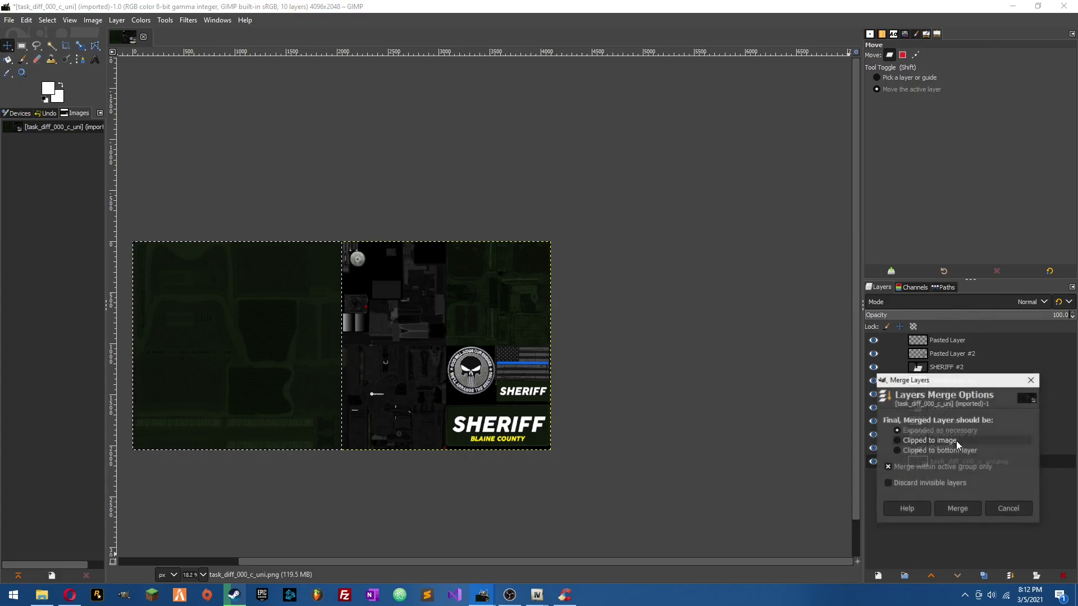
click(966, 507)
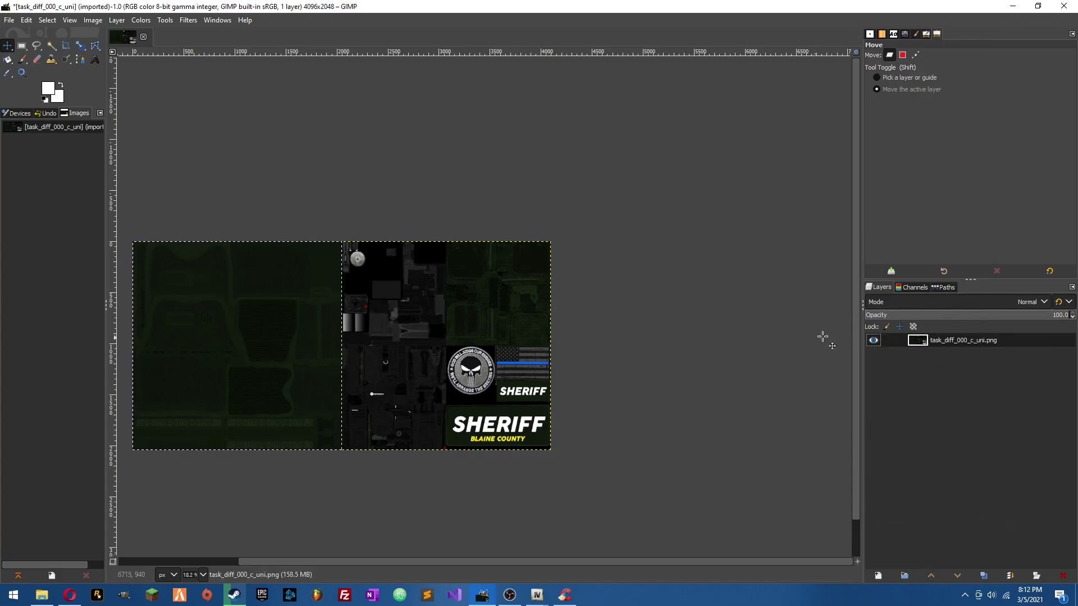
click(25, 46)
click(402, 176)
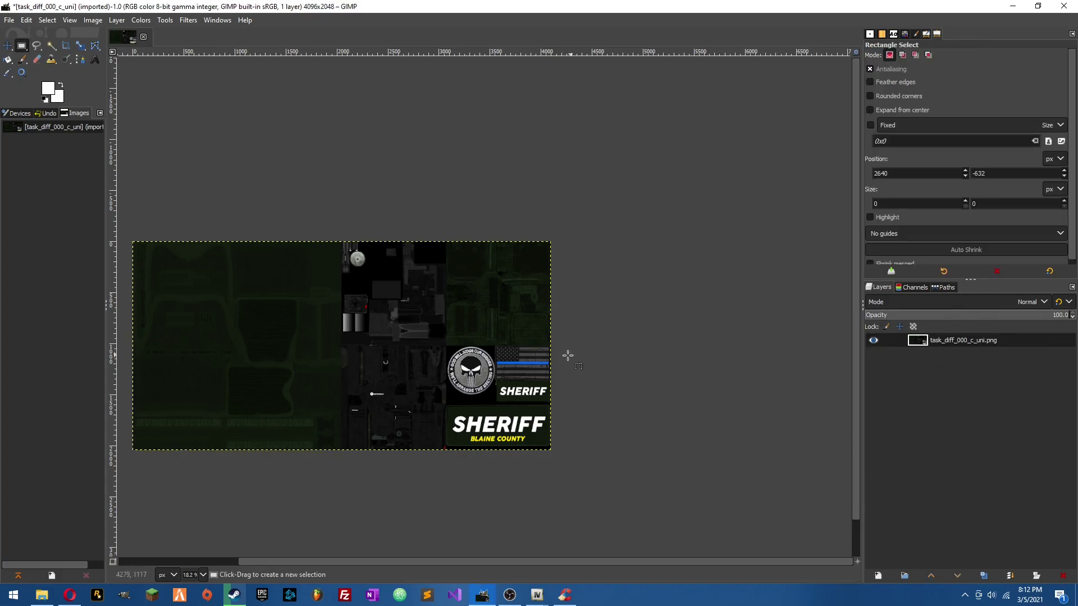
- Overwrite task_diff_000_c_uni.png with the flattened texture
ctrl+scroll(489, 396, down, 3)
ctrl+scroll(488, 395, up, 3)
ctrl+scroll(301, 320, down, 2)
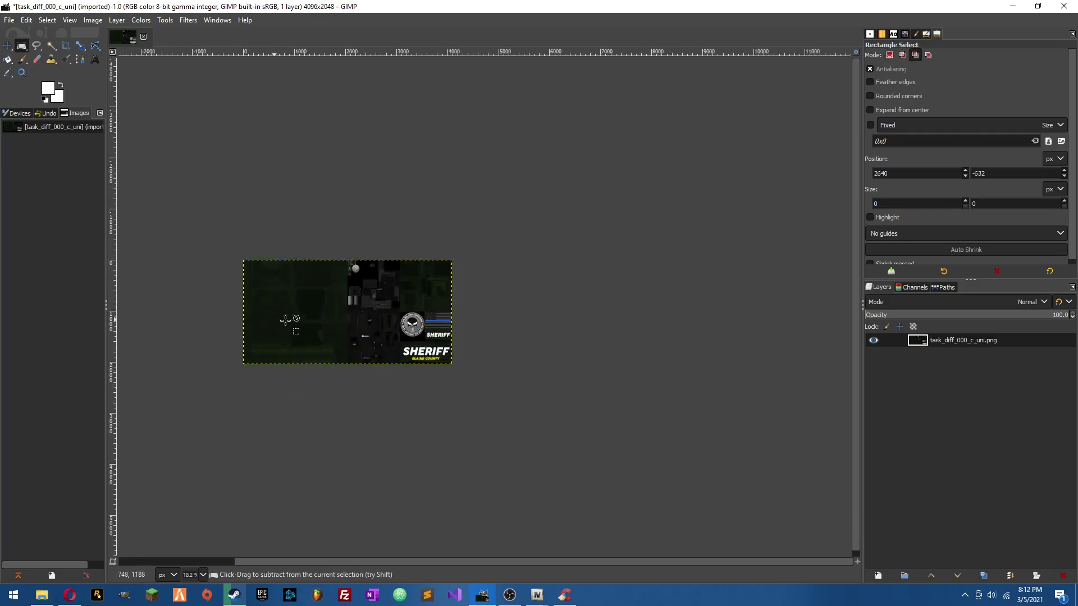
ctrl+scroll(222, 272, up, 2)
click(9, 20)
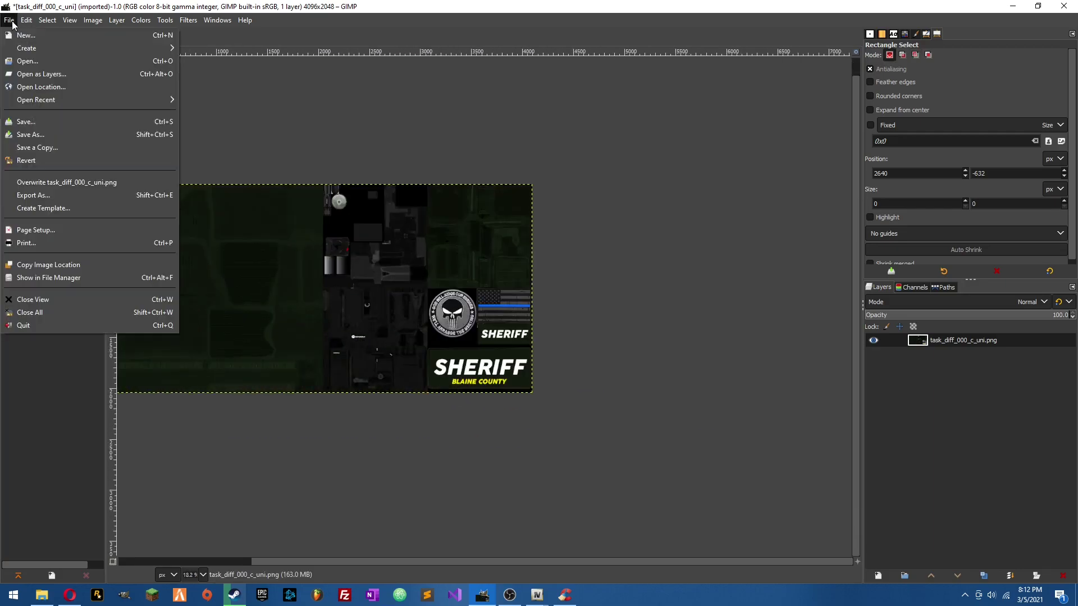
click(70, 178)
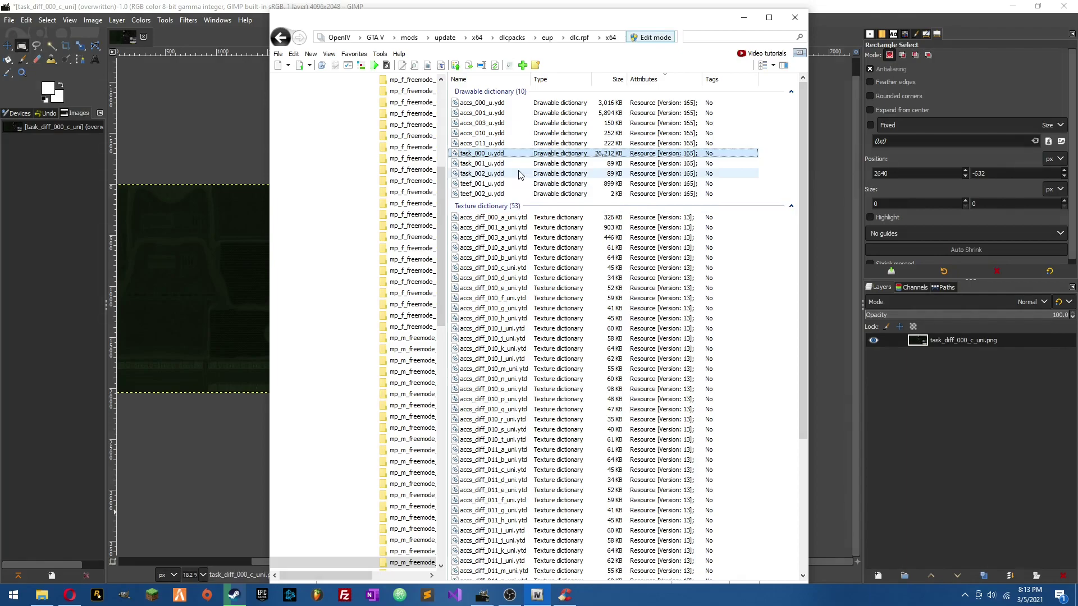
- Preview task_000_u.ydd and rotate the vest, confirming it still shows the old STATE TROOPER texture
double_click(493, 153)
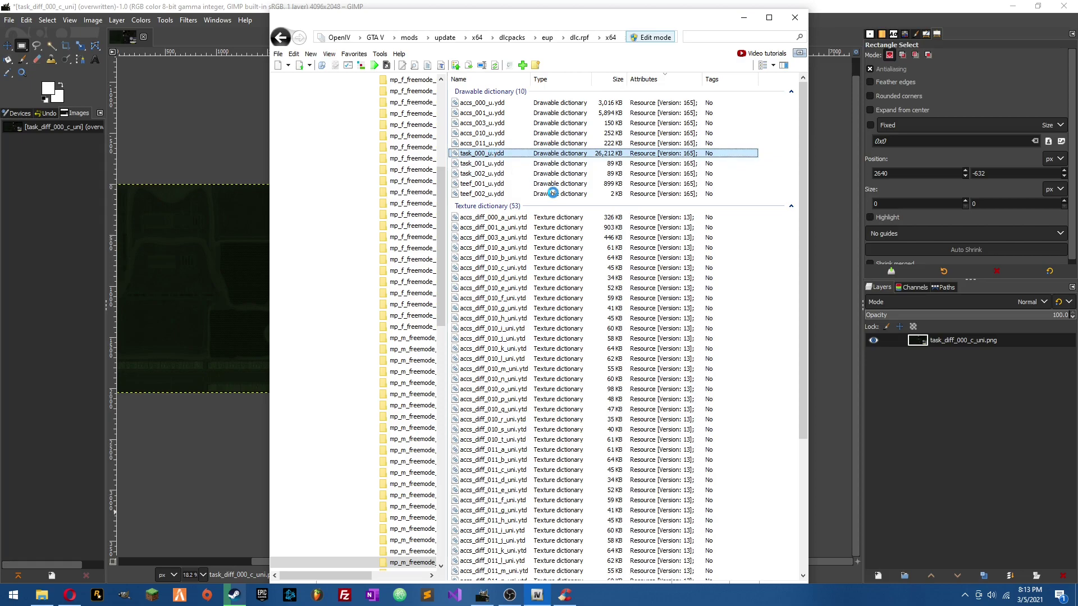
drag(624, 269, 595, 241)
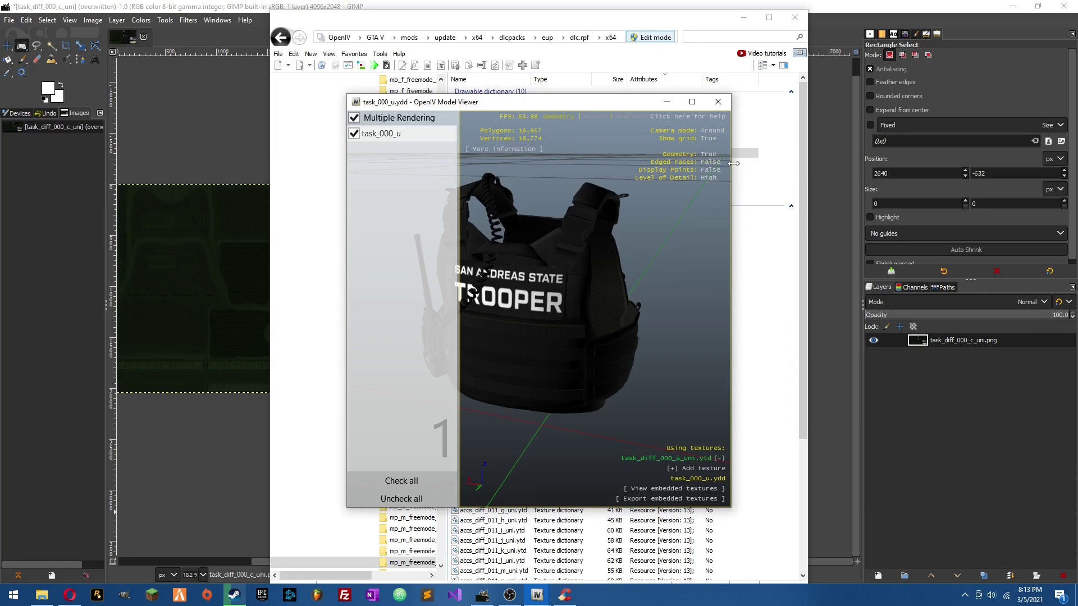
drag(724, 325, 645, 326)
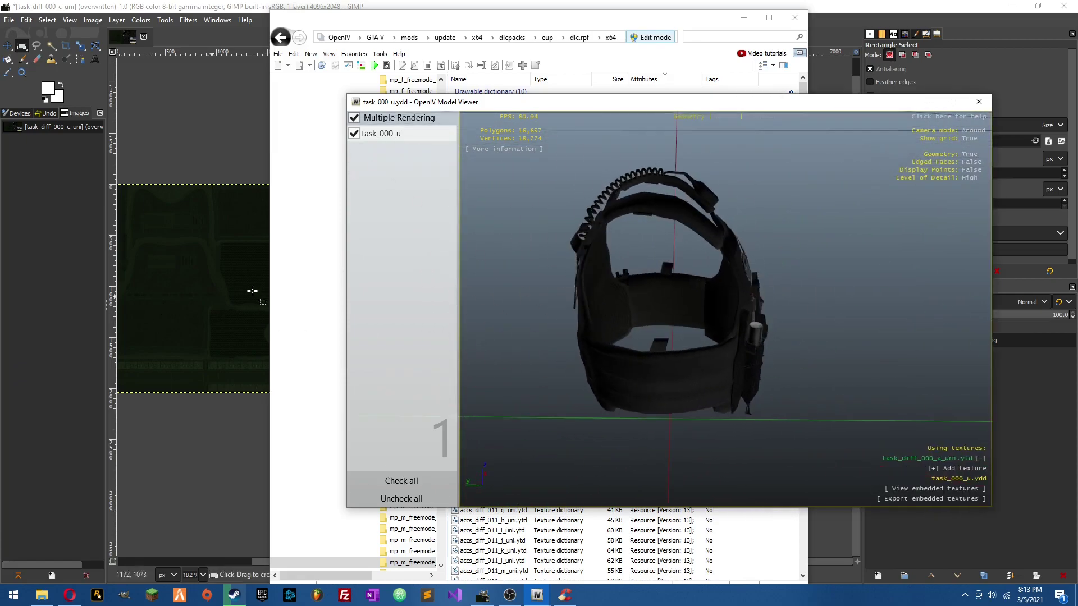
drag(747, 115, 754, 220)
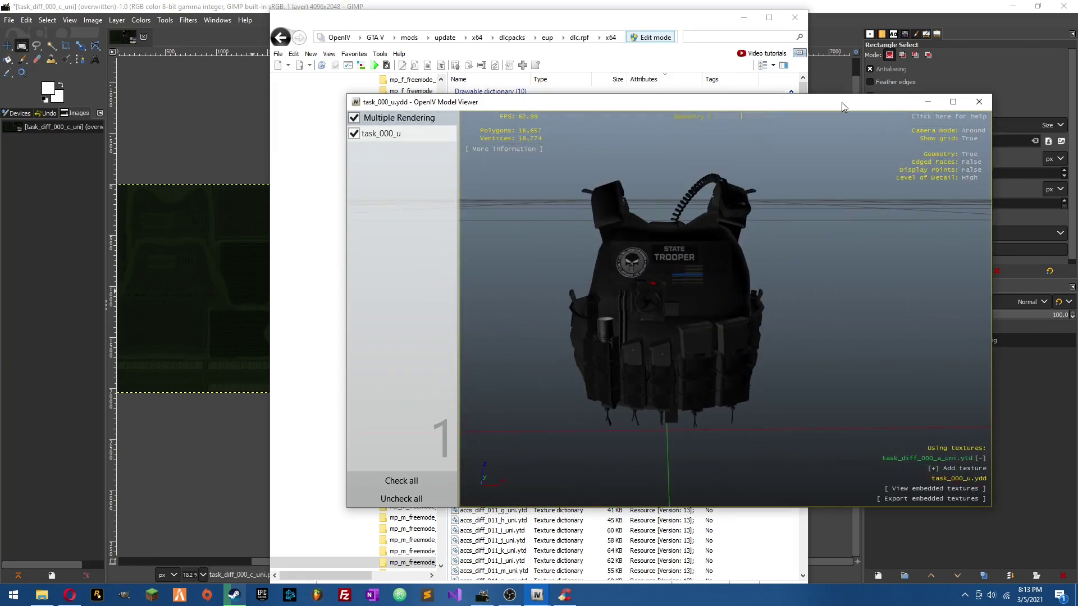
click(979, 102)
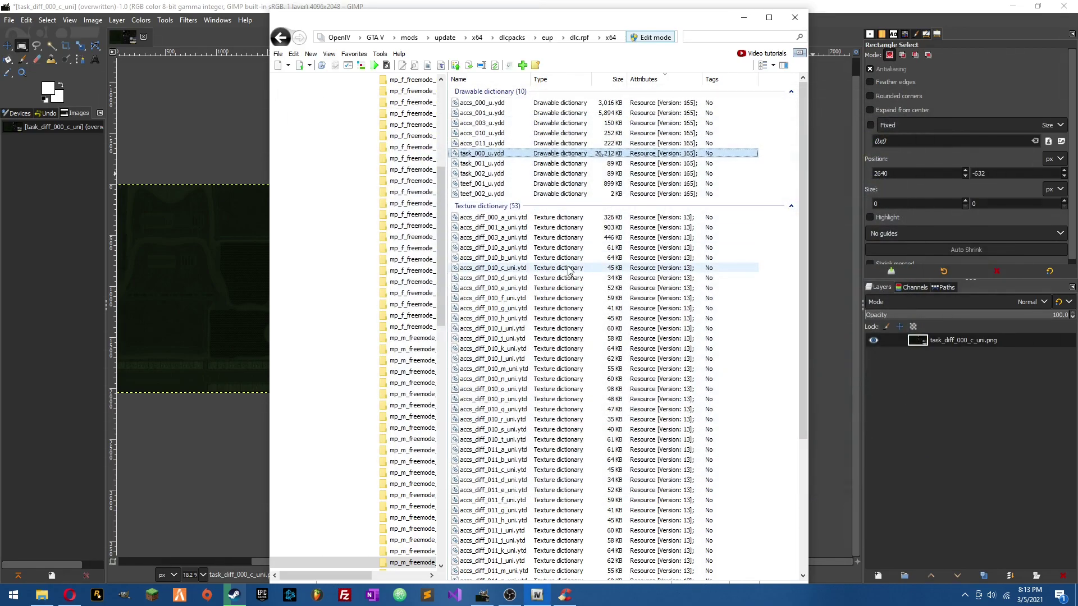
double_click(519, 154)
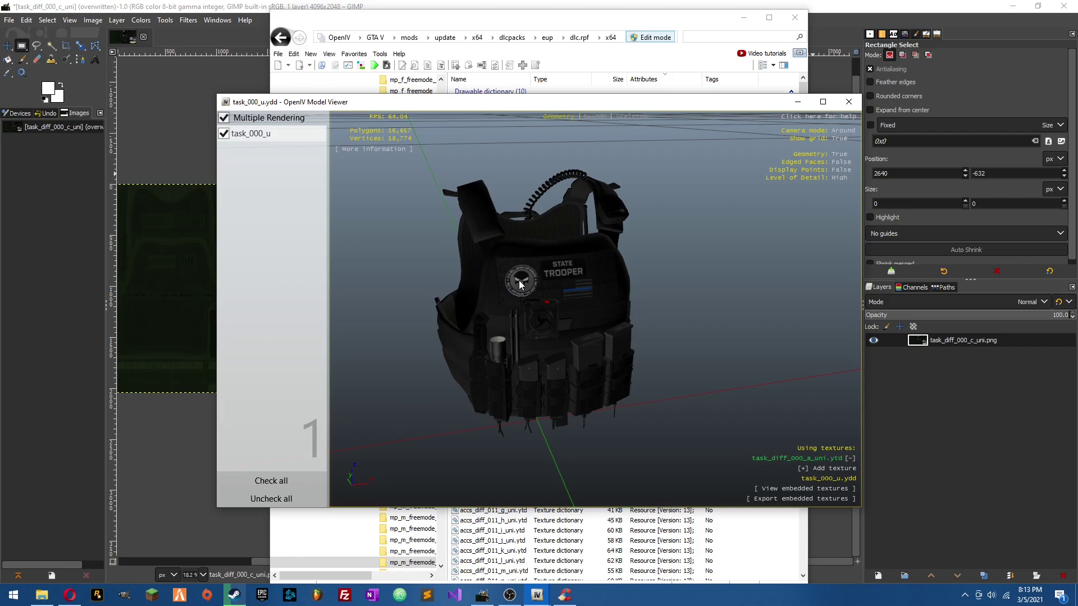
click(859, 104)
scroll(564, 320, down, 5)
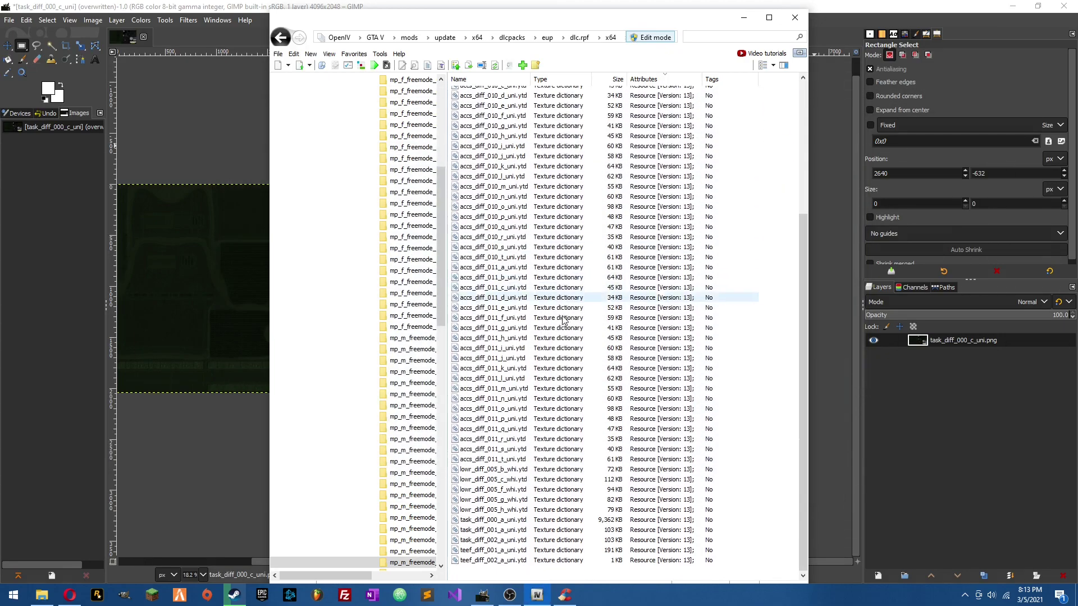
- Replace the texture in task_diff_000_a_uni.ytd with task_diff_000_c_uni.png and save the dictionary
double_click(502, 521)
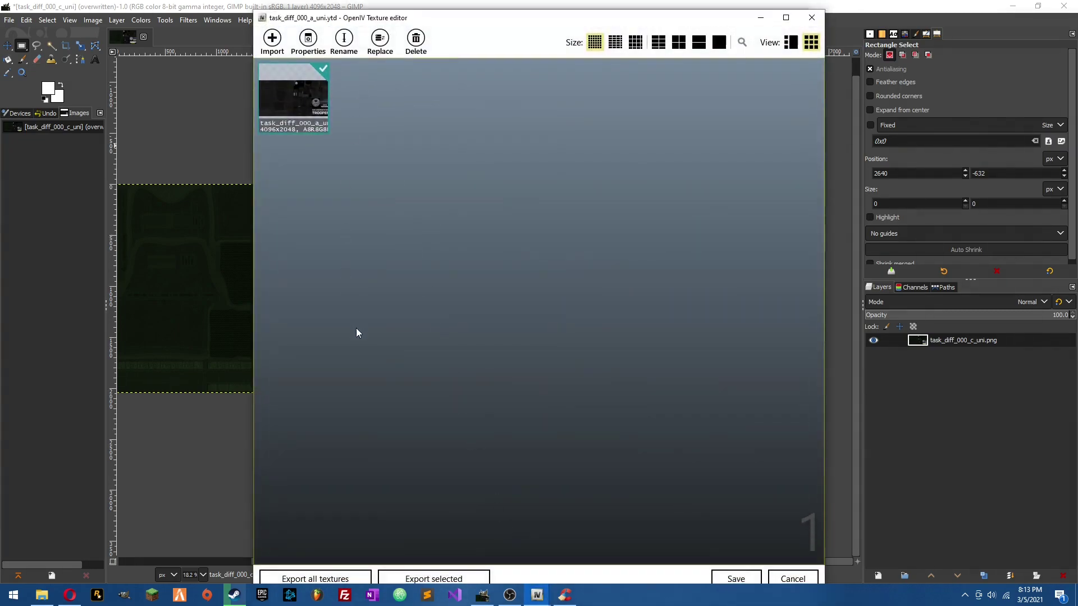
click(380, 40)
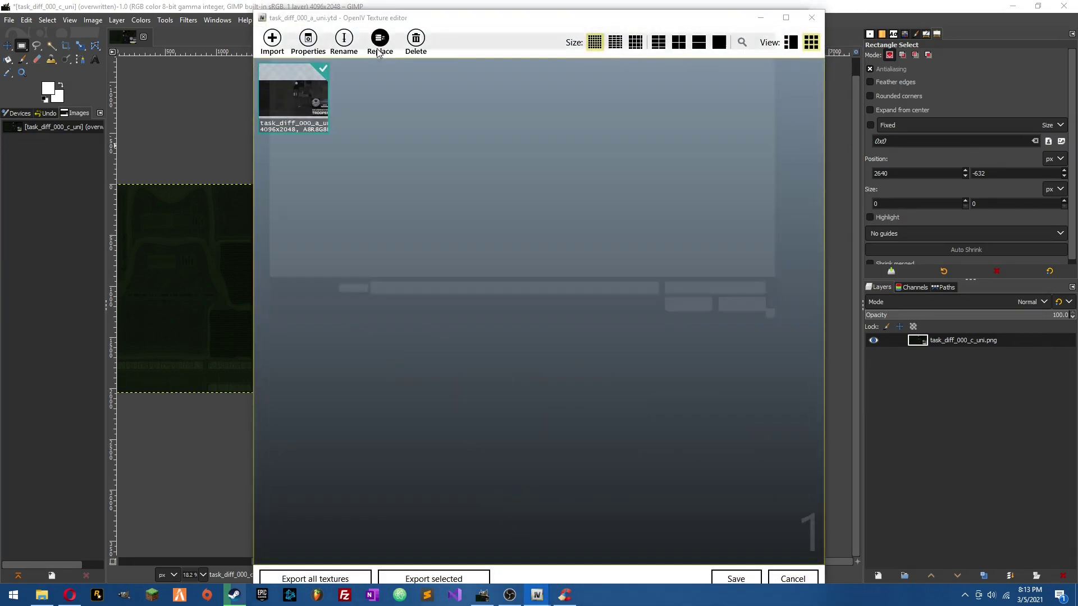
double_click(443, 136)
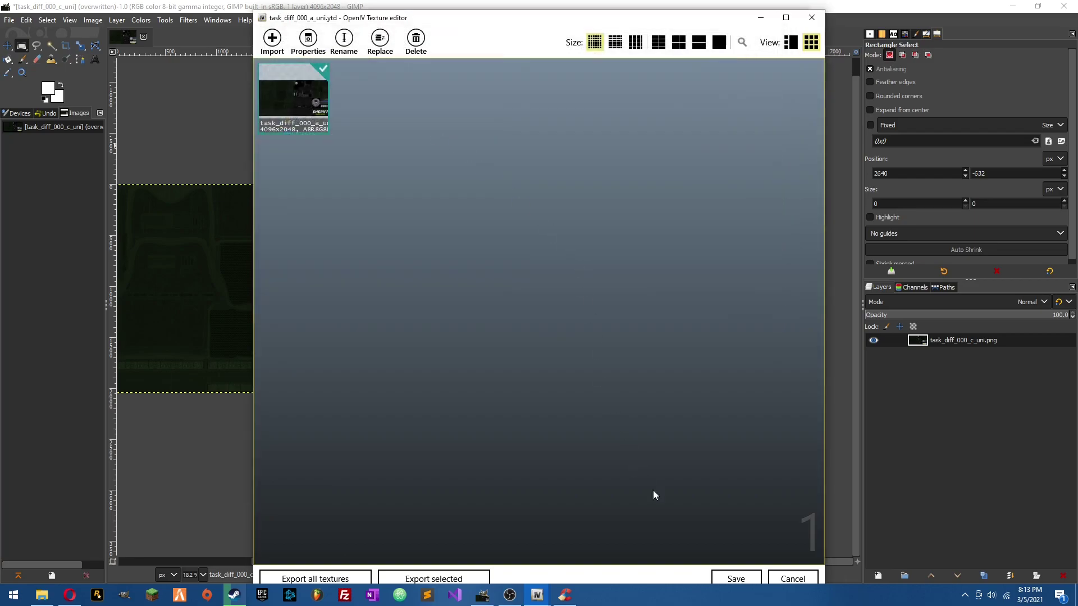
click(733, 573)
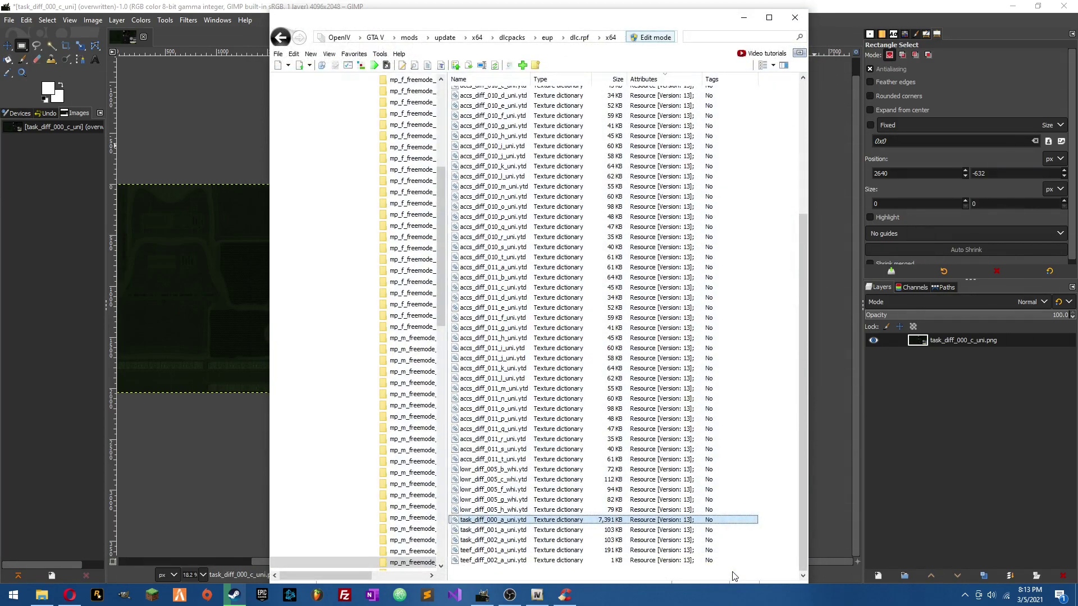
- Open task_000_u.ydd and rotate the vest to show its green SHERIFF front
scroll(765, 513, up, 6)
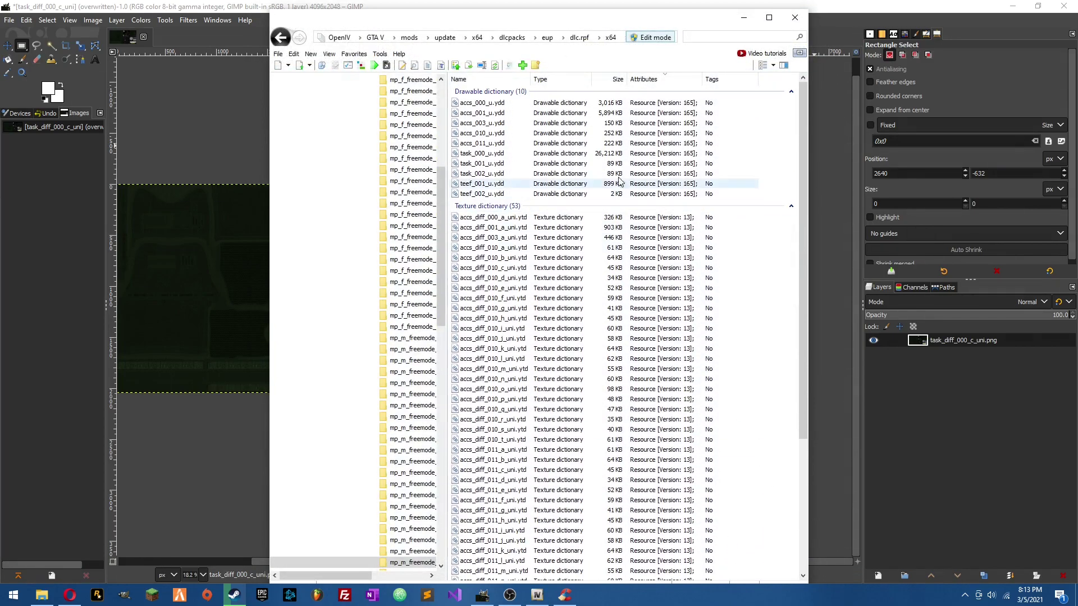
double_click(508, 152)
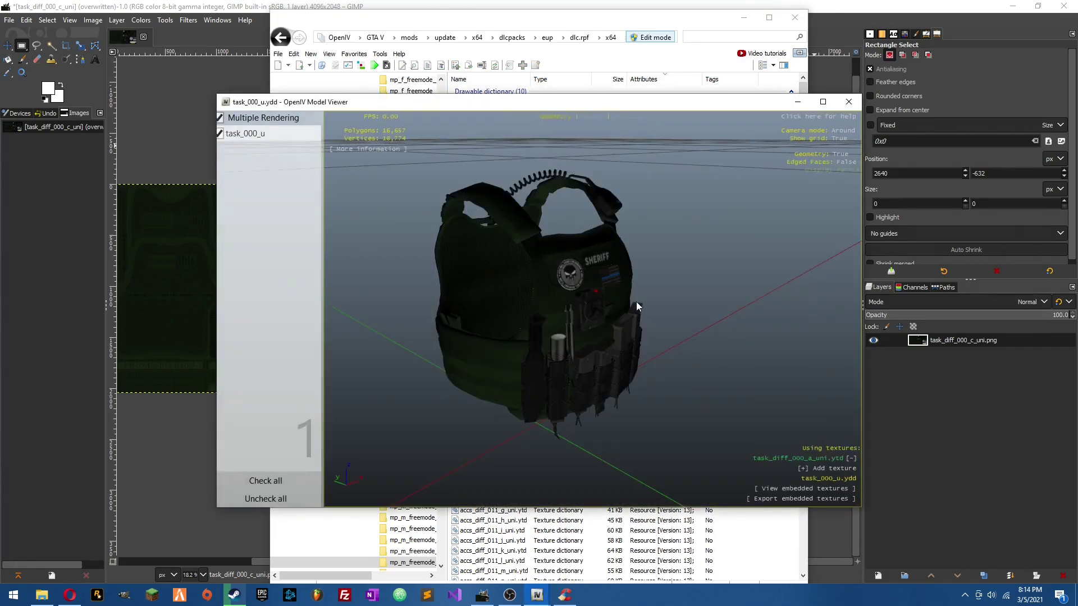
drag(635, 301, 690, 303)
drag(521, 318, 419, 288)
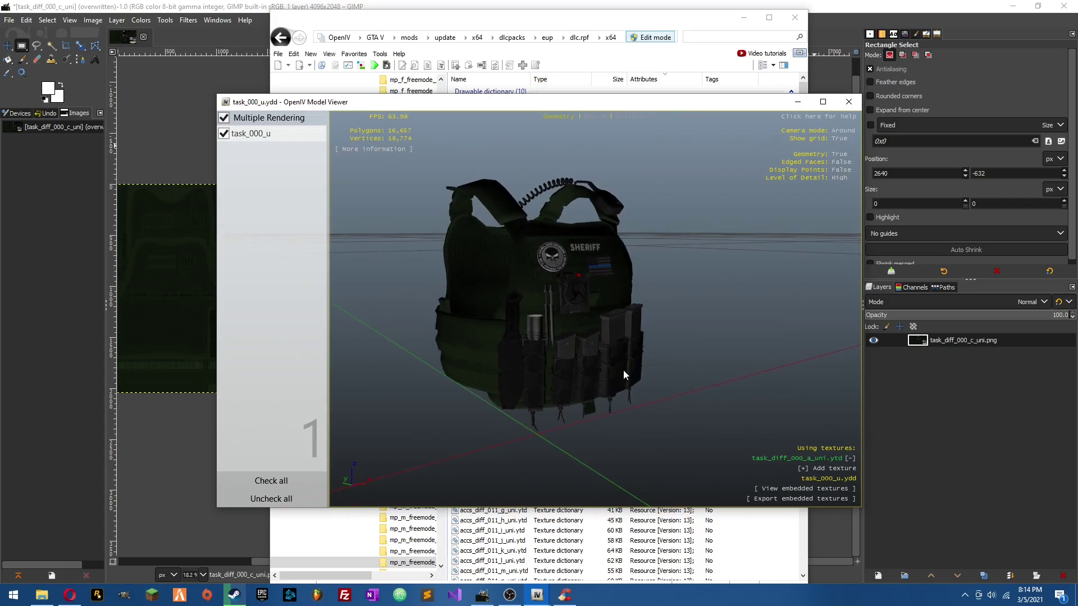
drag(627, 375, 451, 357)
drag(563, 371, 344, 356)
drag(520, 294, 420, 266)
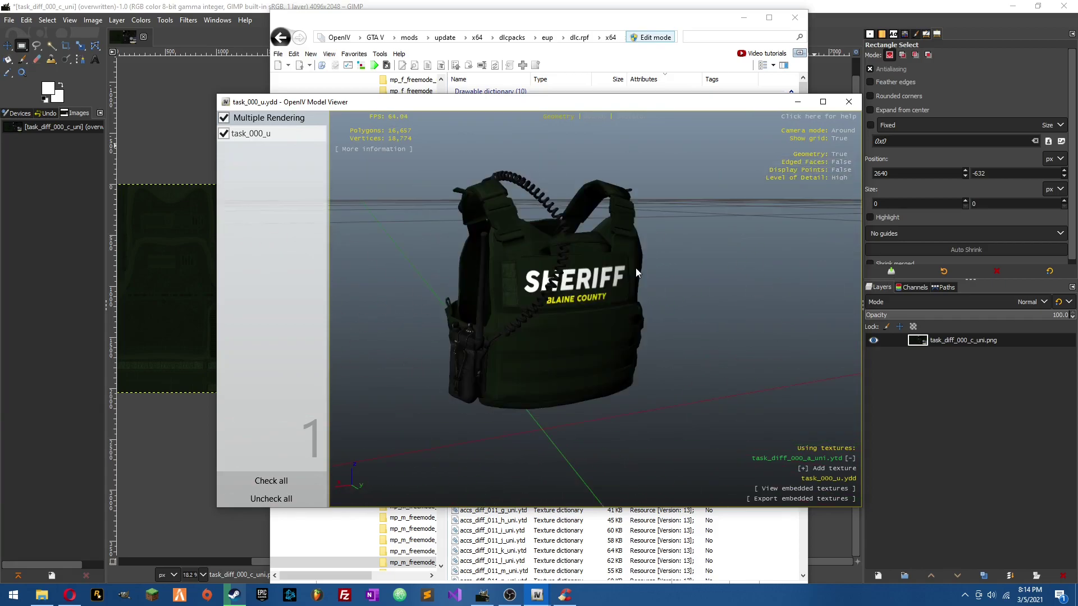
- Zoom and orbit the vest to inspect the SHERIFF BLAINE COUNTY patch, pouches and sides
scroll(560, 286, up, 5)
drag(561, 287, 648, 305)
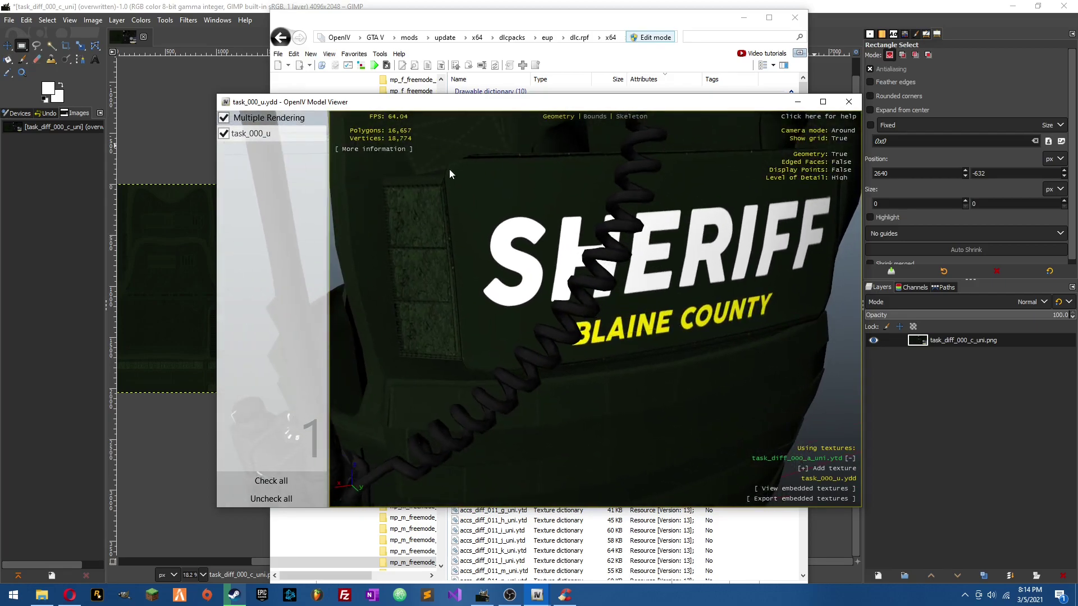
drag(503, 291, 563, 283)
drag(522, 341, 712, 335)
scroll(546, 312, down, 5)
scroll(545, 312, up, 6)
scroll(608, 296, down, 2)
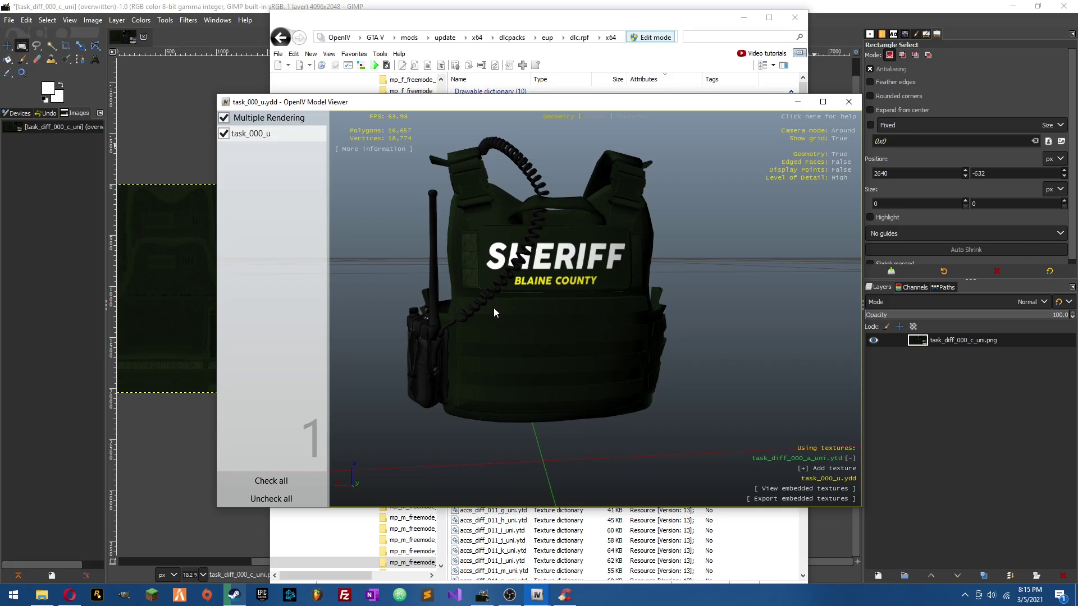
drag(519, 312, 682, 284)
drag(509, 327, 774, 283)
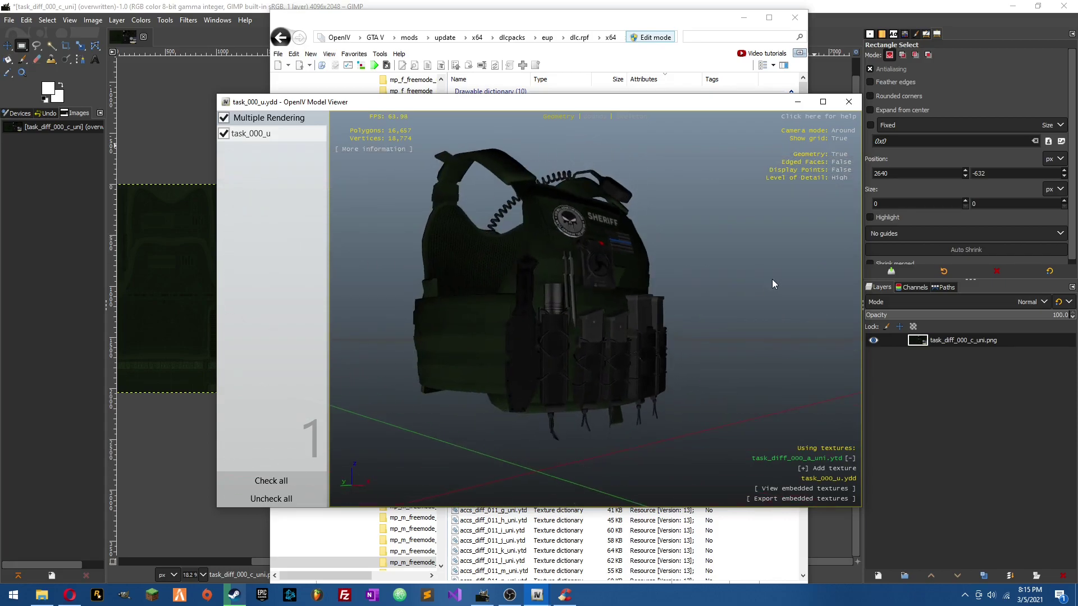
drag(365, 334, 344, 343)
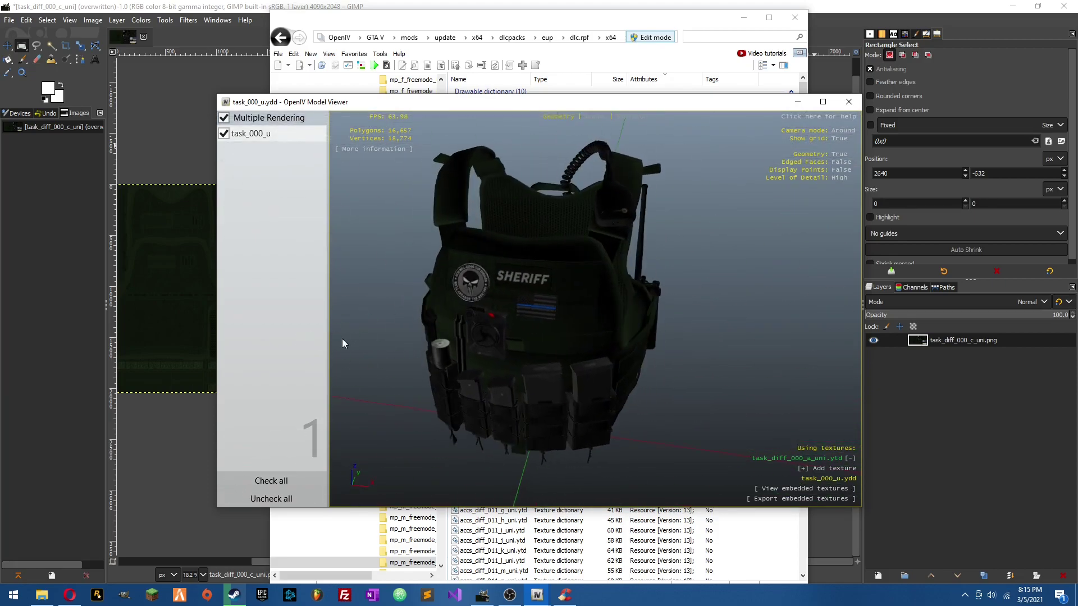